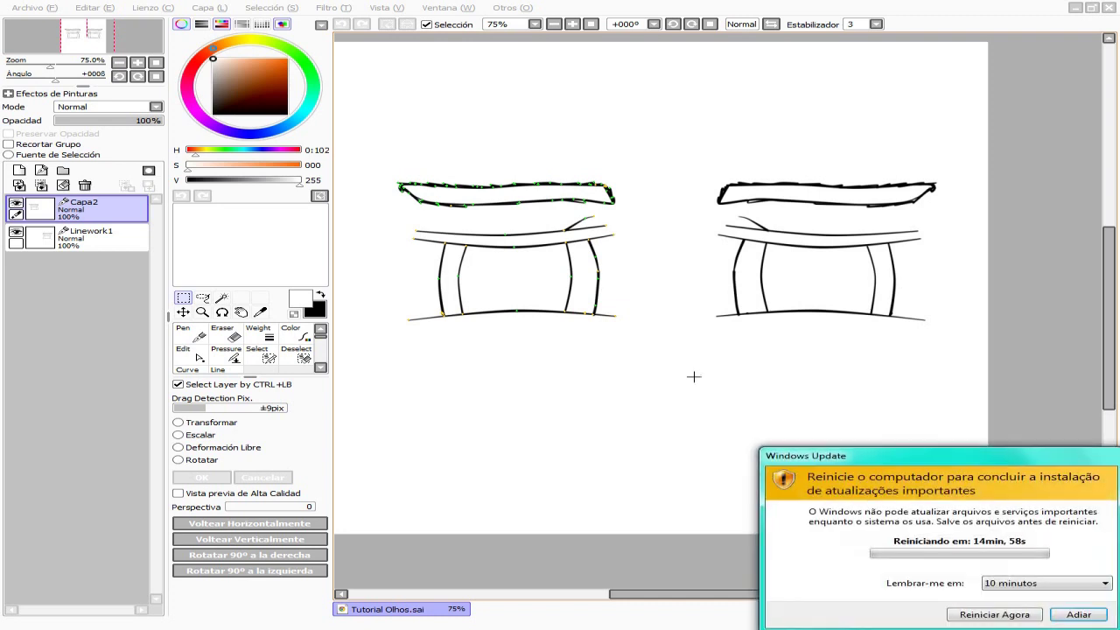
# Postpone the Windows Update restart
pyautogui.click(1077, 614)
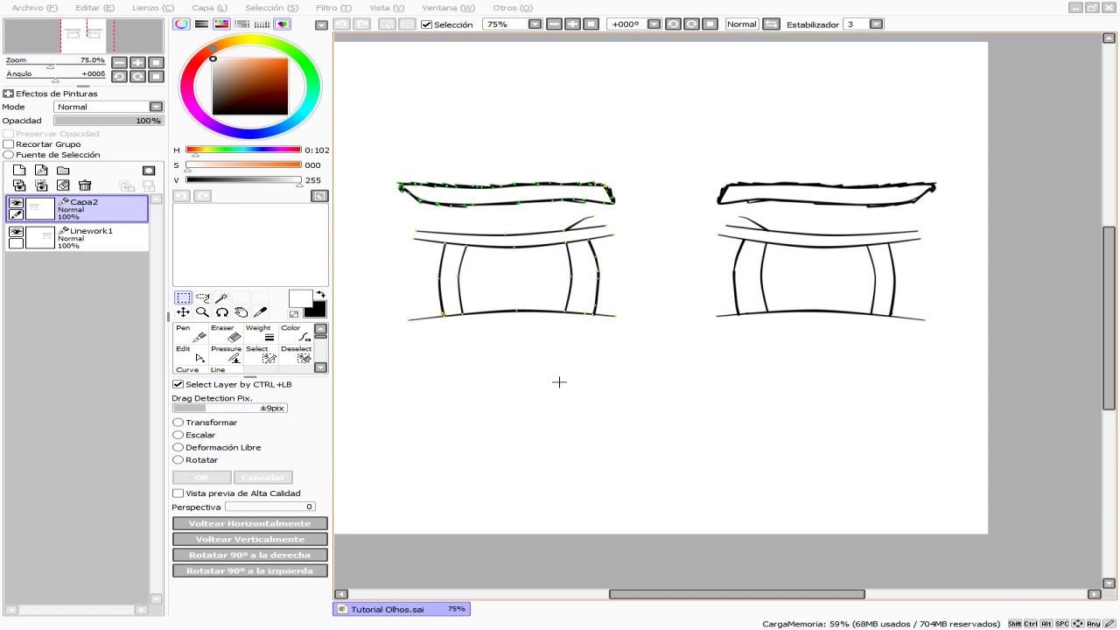
pyautogui.scroll(1, 690, 434)
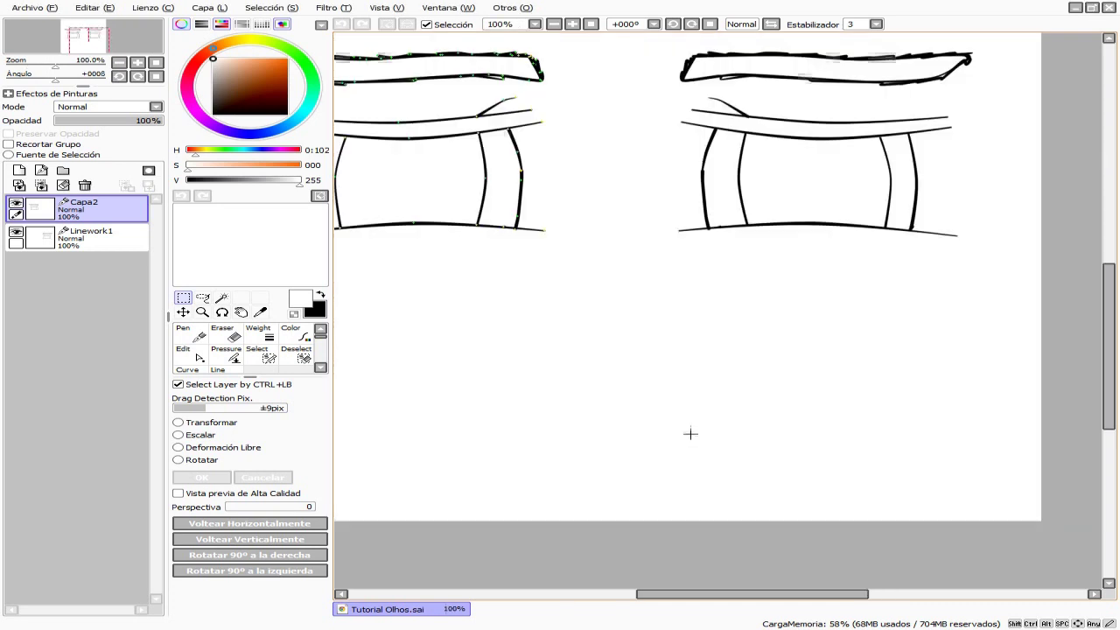
pyautogui.scroll(-3, 722, 440)
pyautogui.scroll(2, 630, 336)
pyautogui.scroll(1, 625, 332)
pyautogui.scroll(1, 527, 298)
pyautogui.scroll(-1, 512, 262)
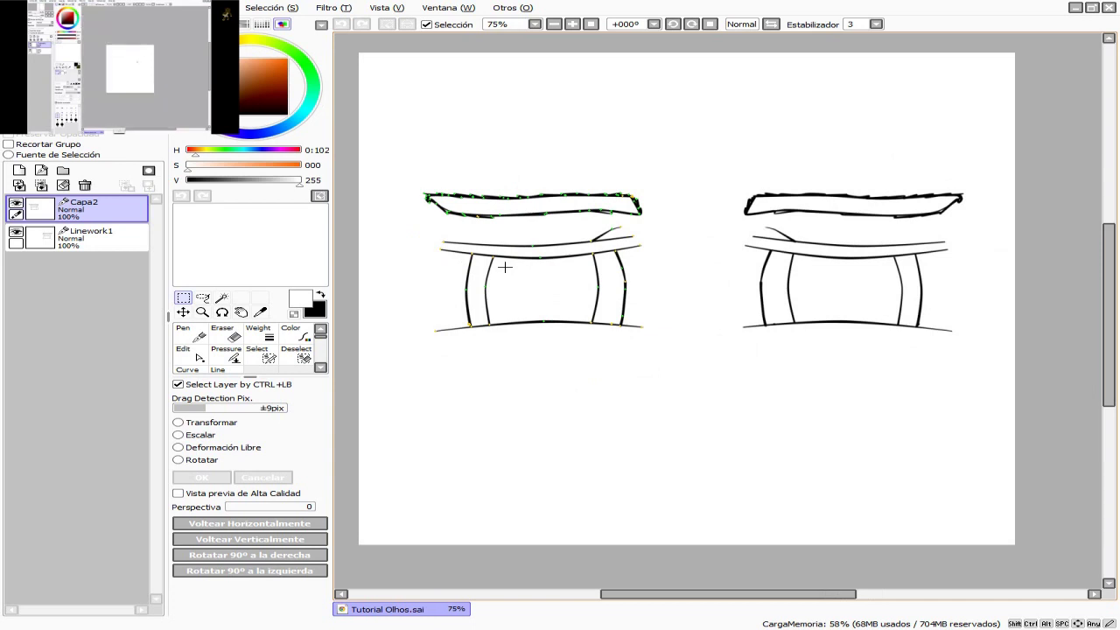
pyautogui.scroll(-3, 711, 289)
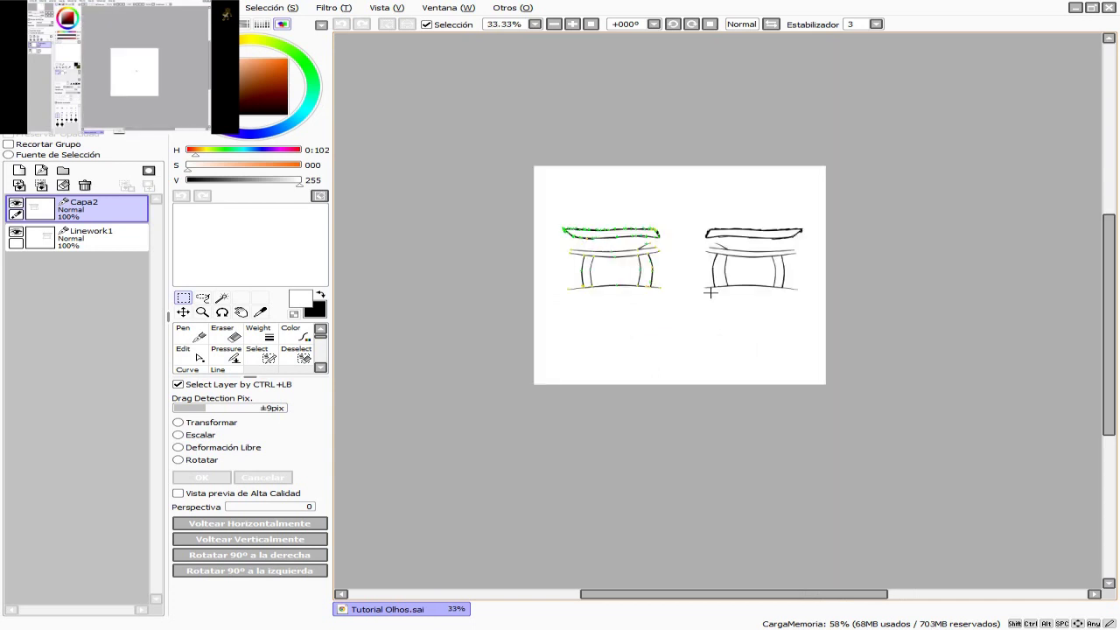
pyautogui.scroll(1, 710, 293)
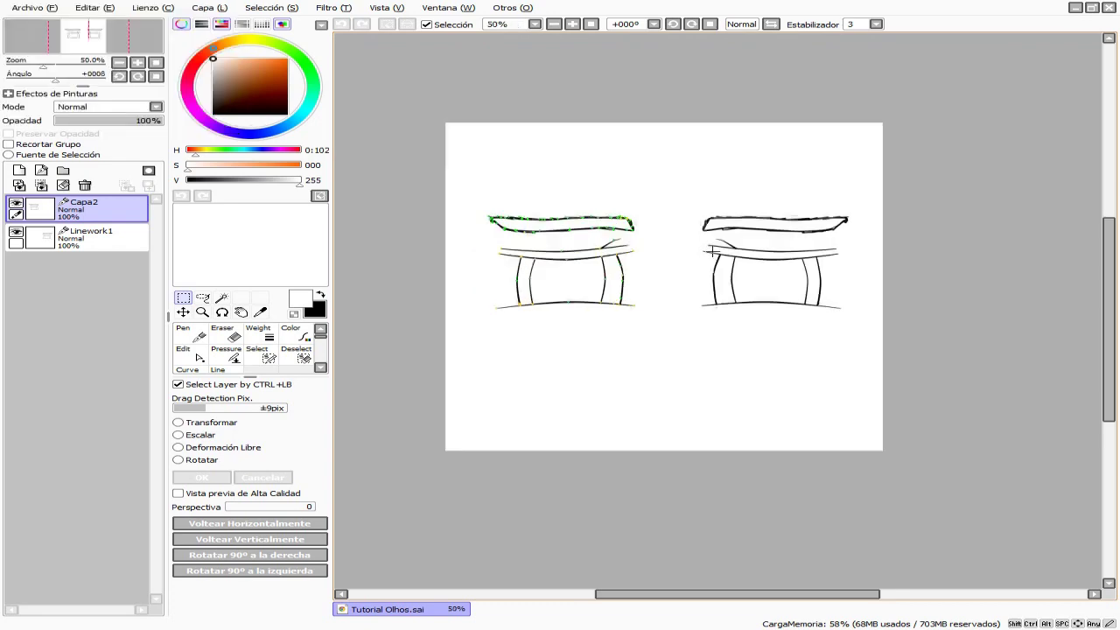
pyautogui.scroll(1, 670, 250)
pyautogui.scroll(-4, 705, 302)
pyautogui.scroll(3, 706, 301)
pyautogui.scroll(4, 706, 301)
pyautogui.scroll(-5, 726, 301)
pyautogui.scroll(3, 751, 299)
pyautogui.scroll(-2, 810, 318)
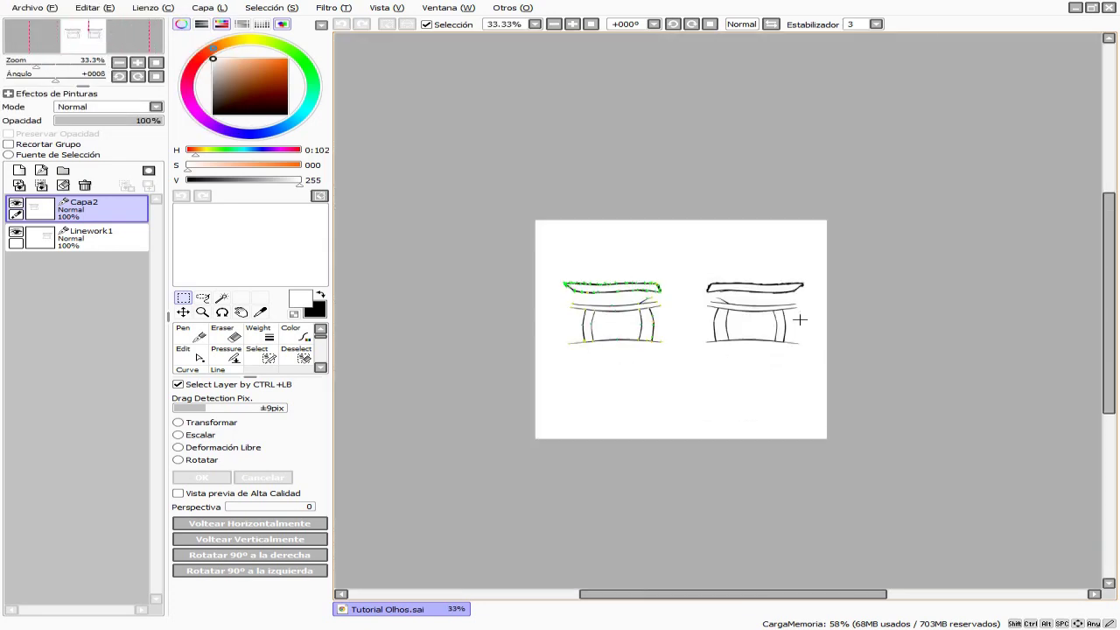
pyautogui.scroll(3, 675, 324)
pyautogui.scroll(-3, 695, 292)
pyautogui.scroll(2, 668, 297)
pyautogui.scroll(-3, 668, 297)
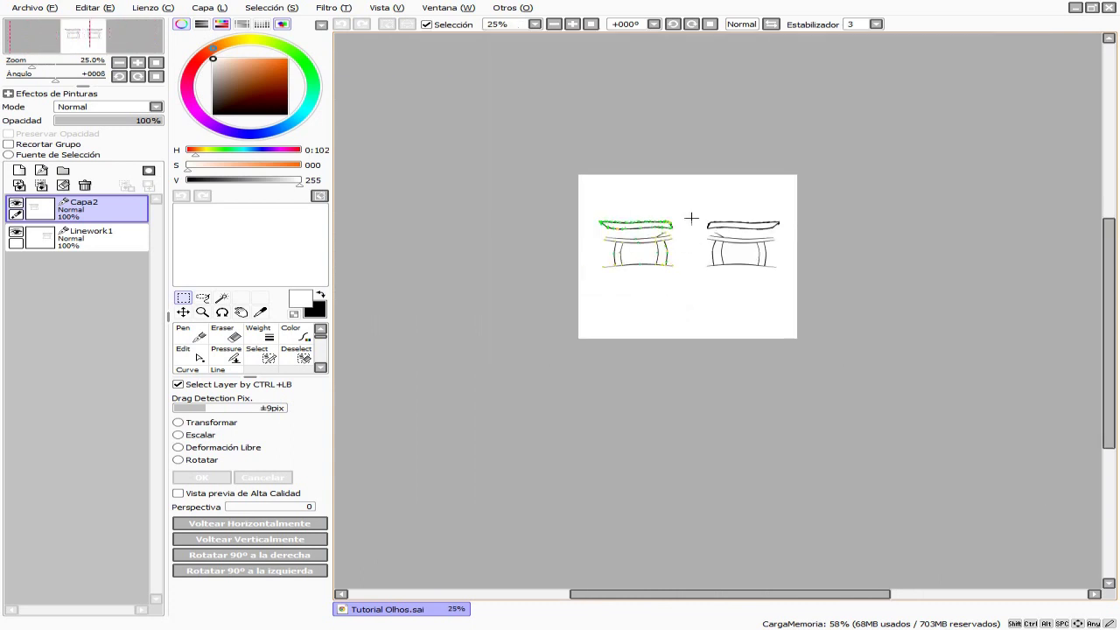
pyautogui.scroll(3, 685, 285)
pyautogui.scroll(2, 690, 290)
pyautogui.scroll(-1, 784, 312)
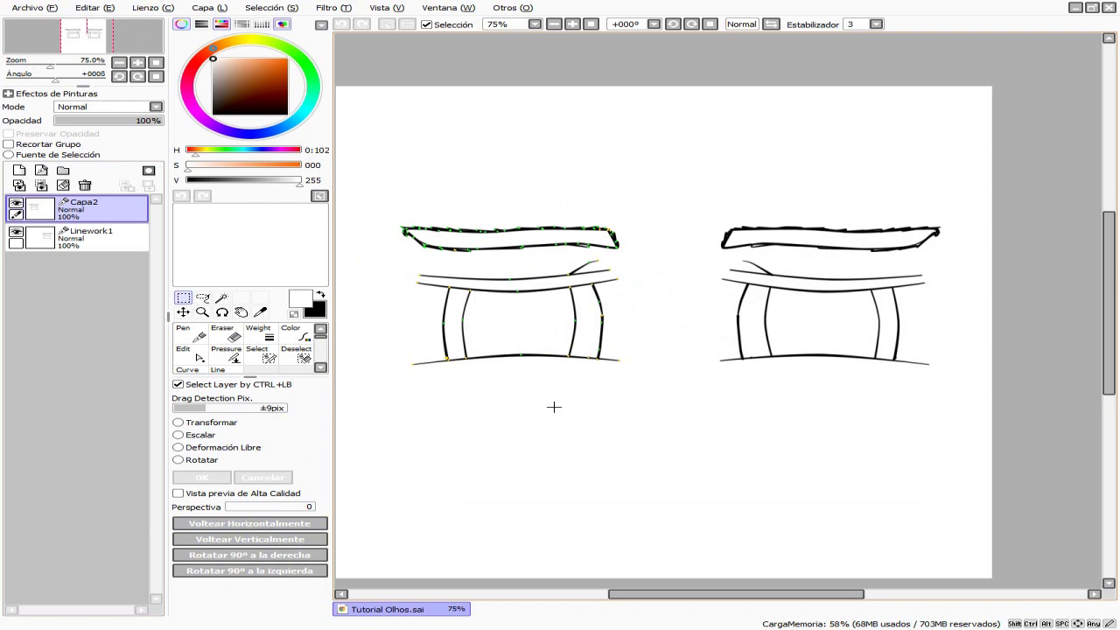
pyautogui.scroll(1, 582, 359)
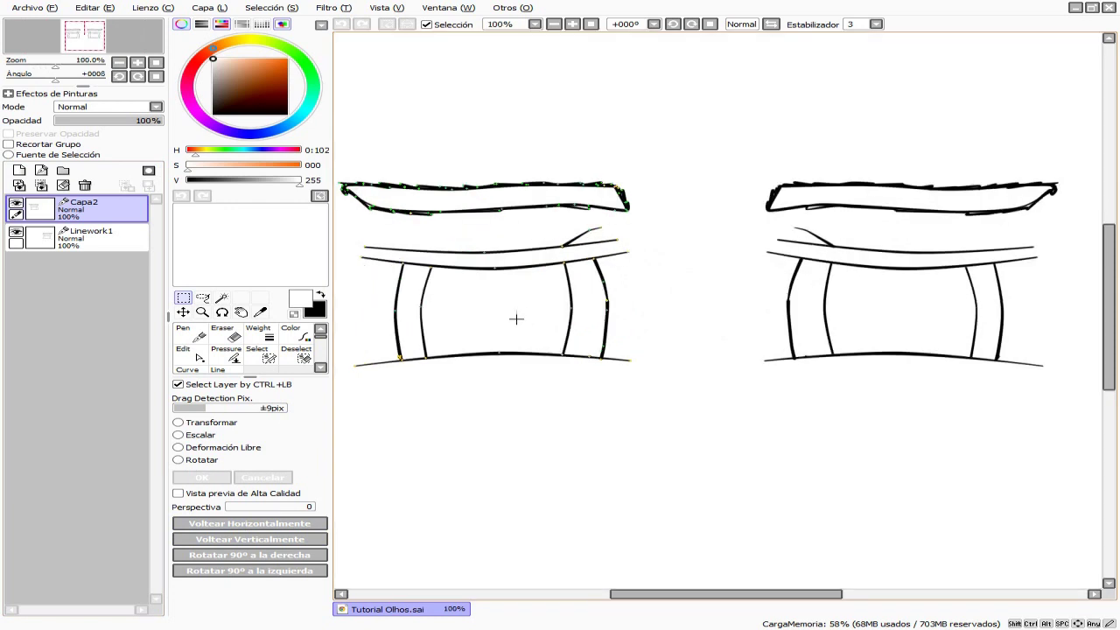
pyautogui.scroll(-1, 623, 302)
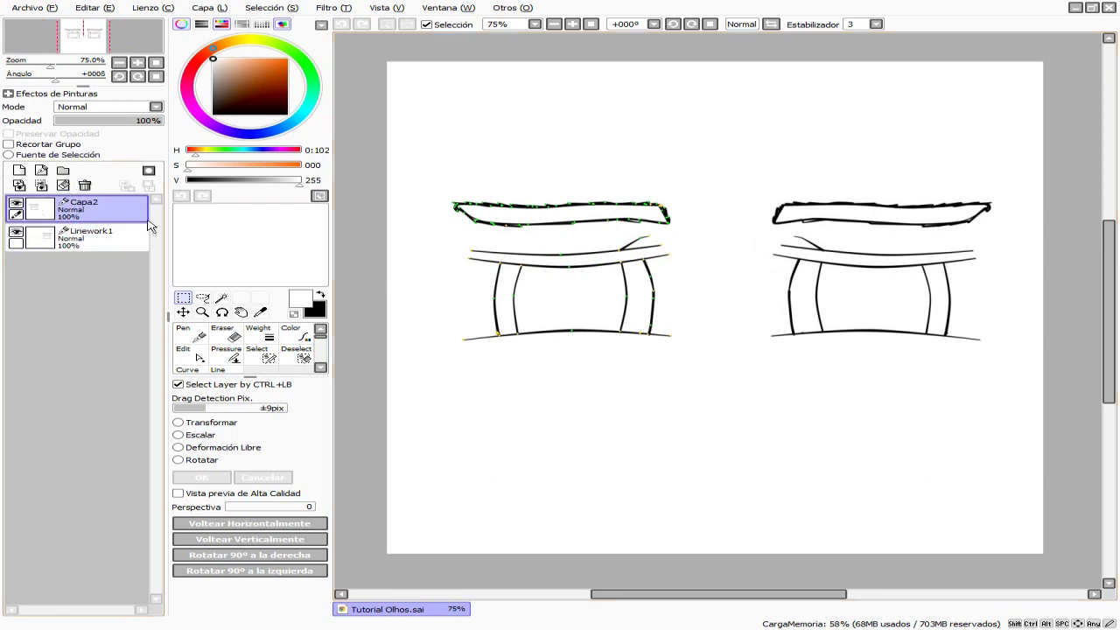
pyautogui.scroll(-1, 647, 328)
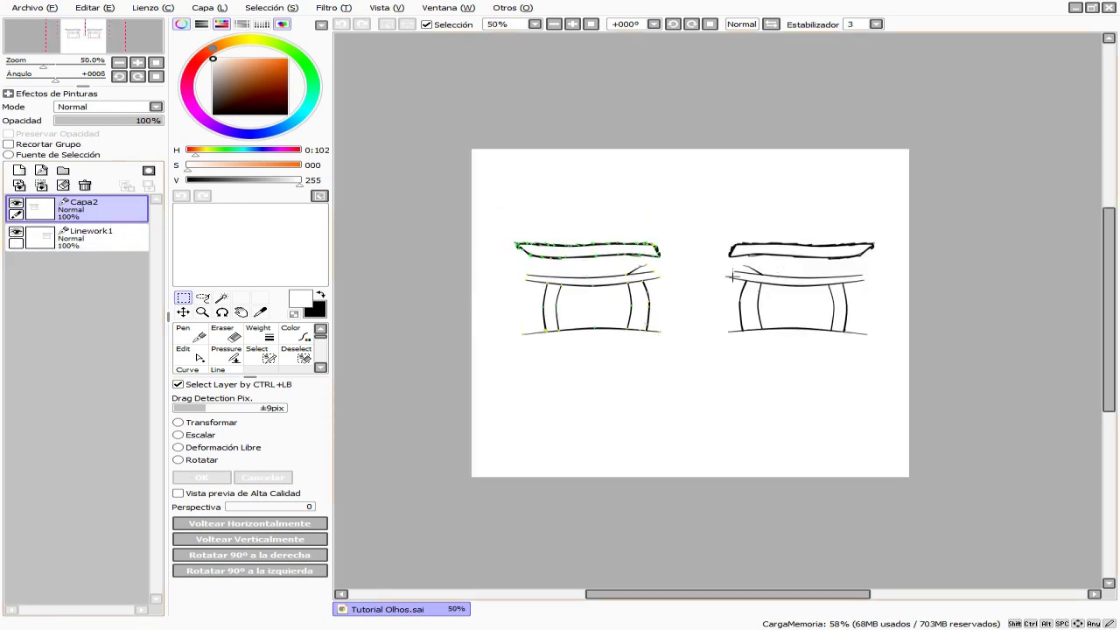
pyautogui.scroll(1, 732, 262)
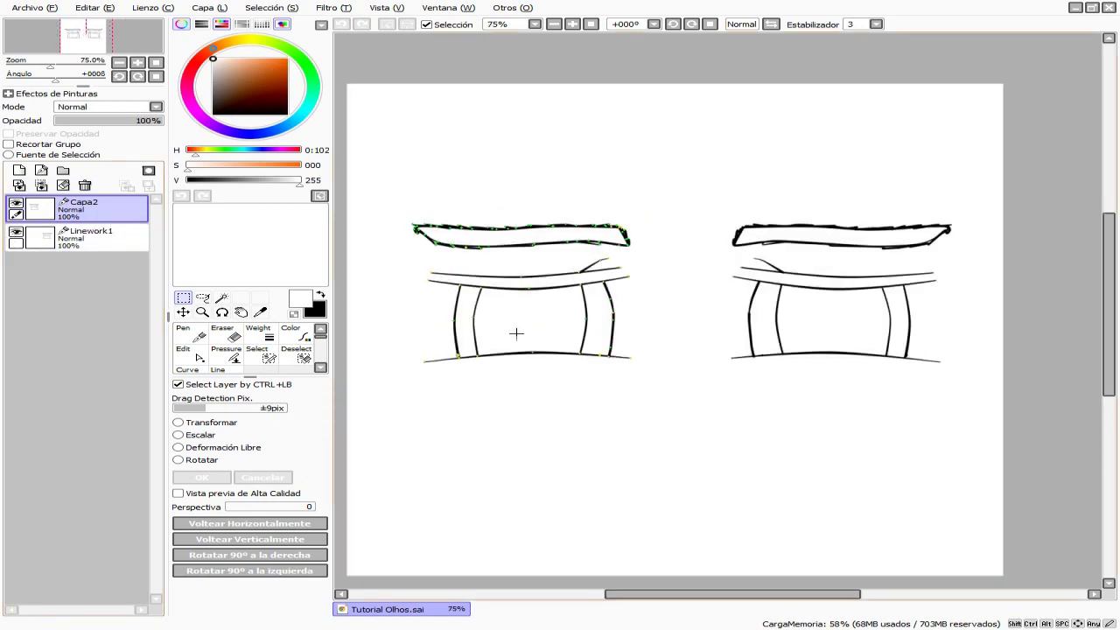
# Add two new normal layers, Capa3 and Capa4, stacked beneath both linework layers
pyautogui.click(18, 172)
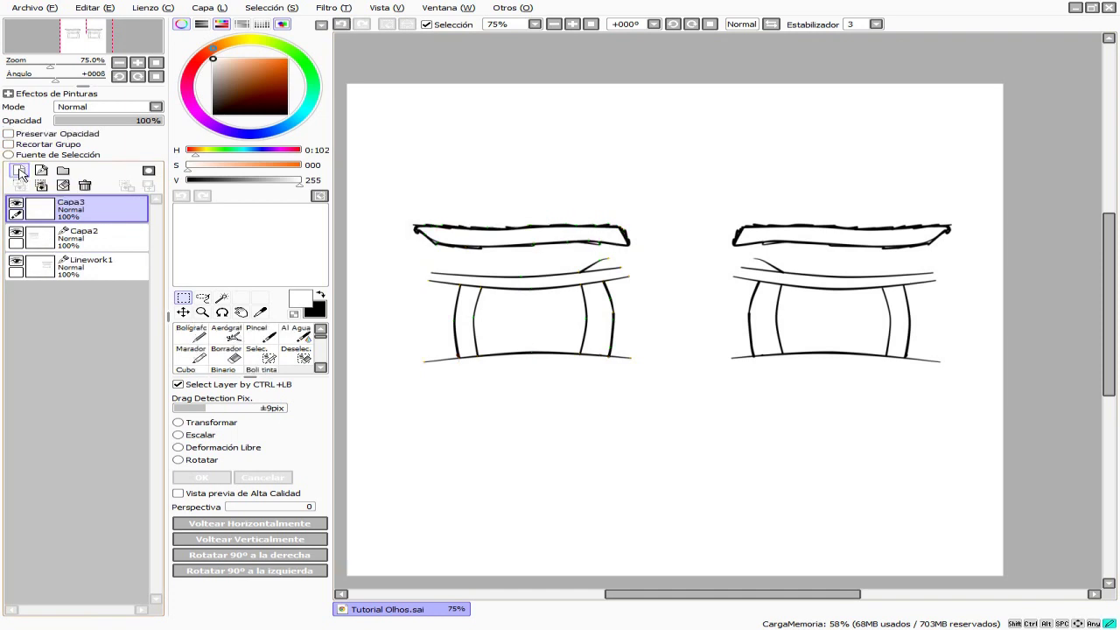
pyautogui.click(84, 218)
pyautogui.moveTo(84, 217); pyautogui.dragTo(80, 296)
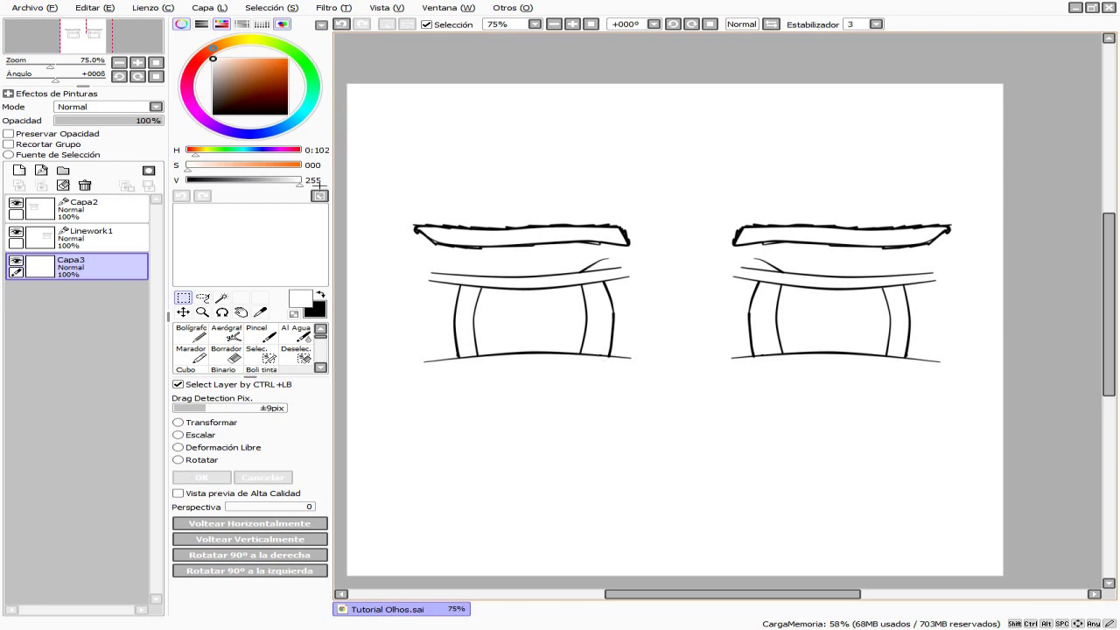
pyautogui.click(19, 170)
pyautogui.click(32, 301)
pyautogui.scroll(2, 490, 346)
pyautogui.scroll(-2, 664, 318)
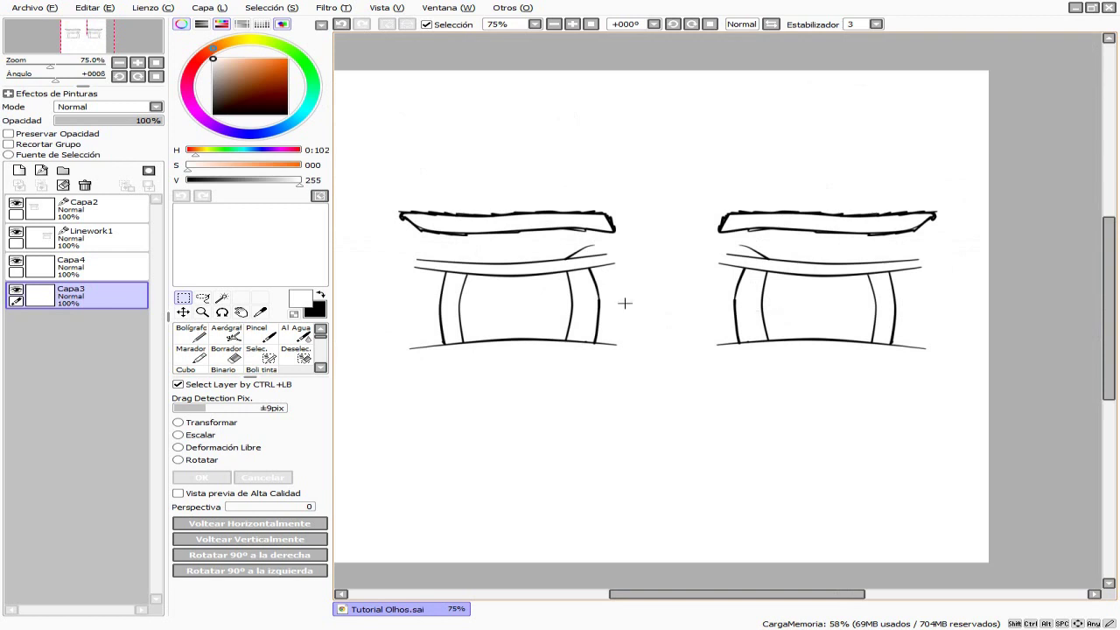
pyautogui.click(79, 272)
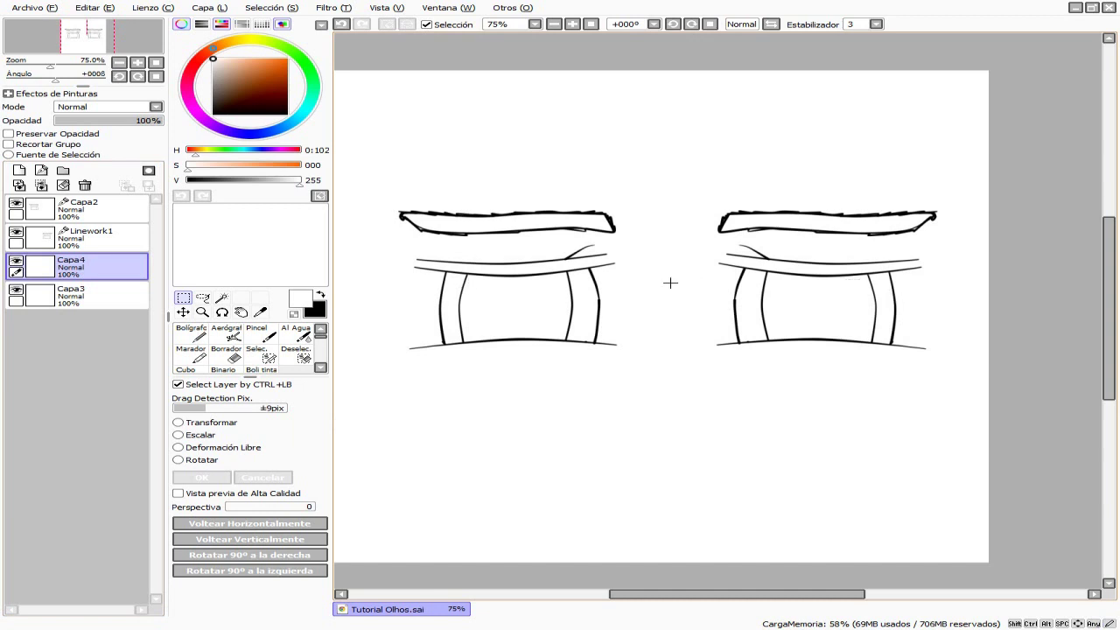
# Make the Linework1 layer active and switch to the Magic Wand tool
pyautogui.click(83, 238)
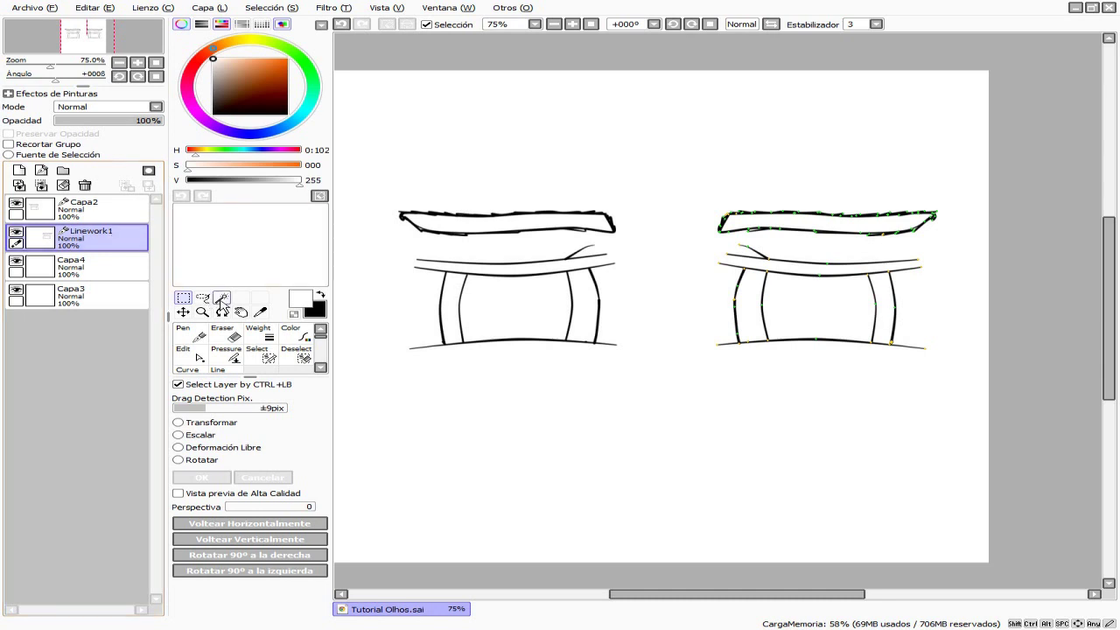
pyautogui.click(222, 299)
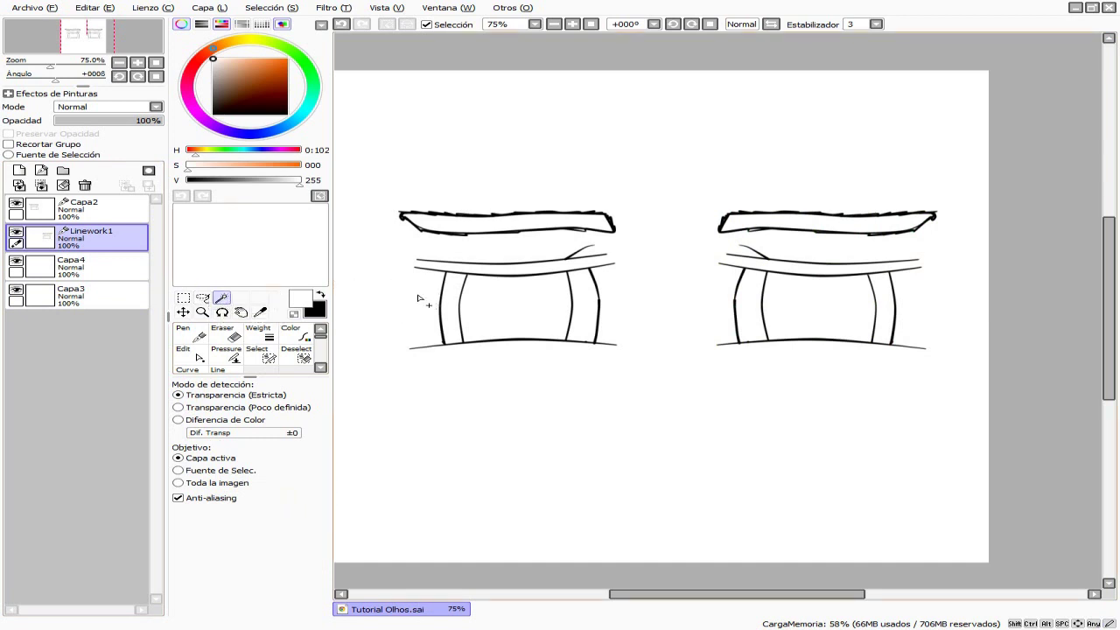
pyautogui.scroll(-3, 645, 324)
pyautogui.scroll(2, 607, 243)
pyautogui.scroll(2, 607, 232)
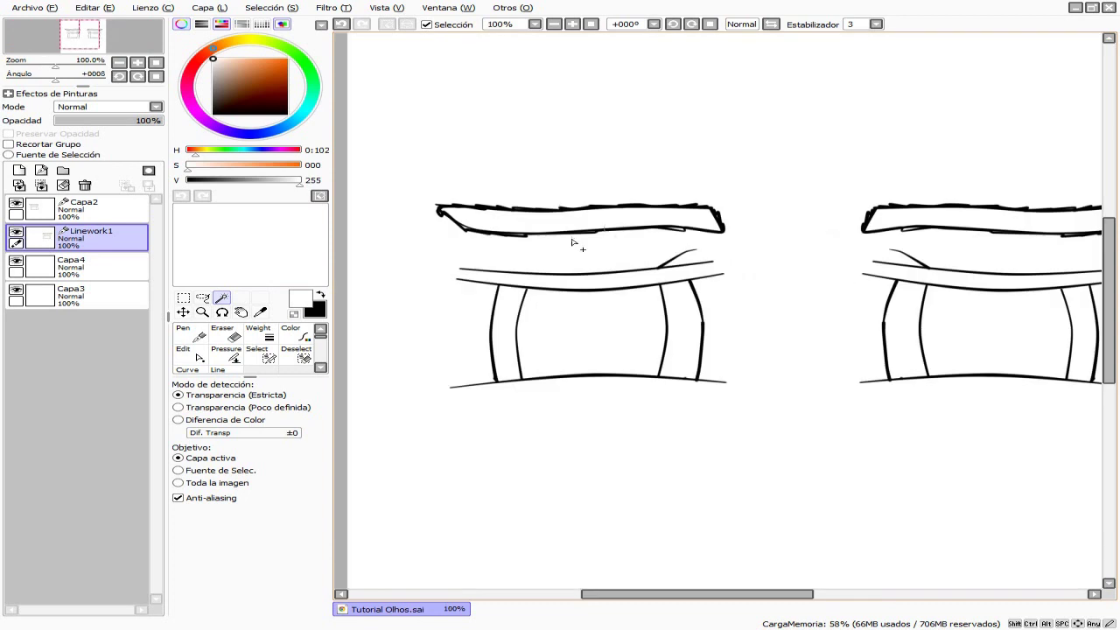
pyautogui.scroll(-4, 674, 295)
pyautogui.scroll(5, 675, 294)
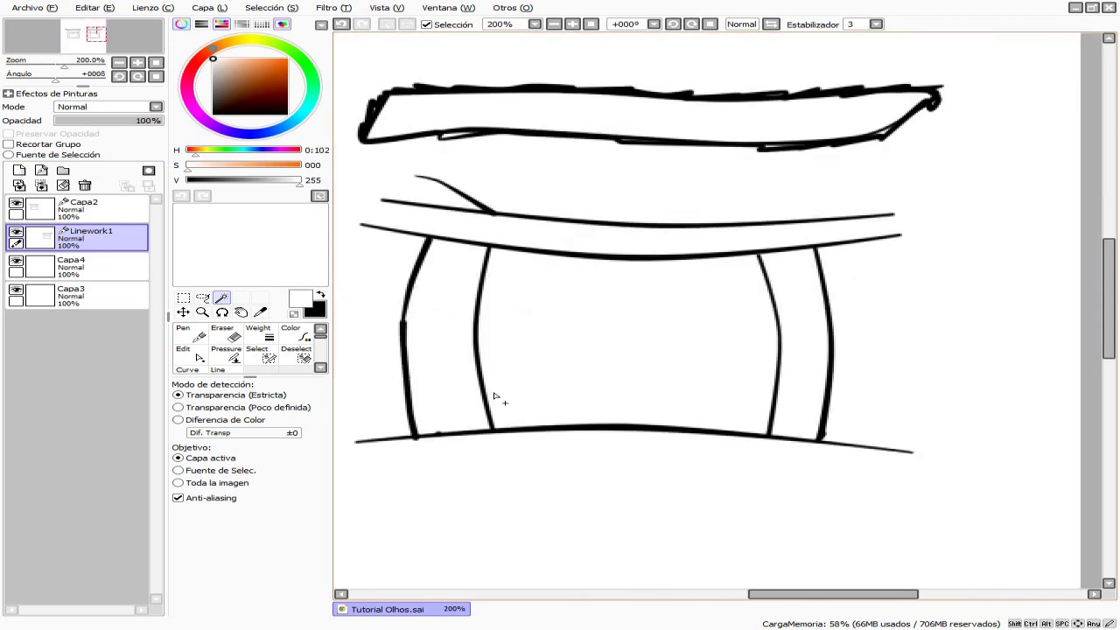
# Create a layer group and move all four layers into it, keeping the linework above the blank layers
pyautogui.click(88, 212)
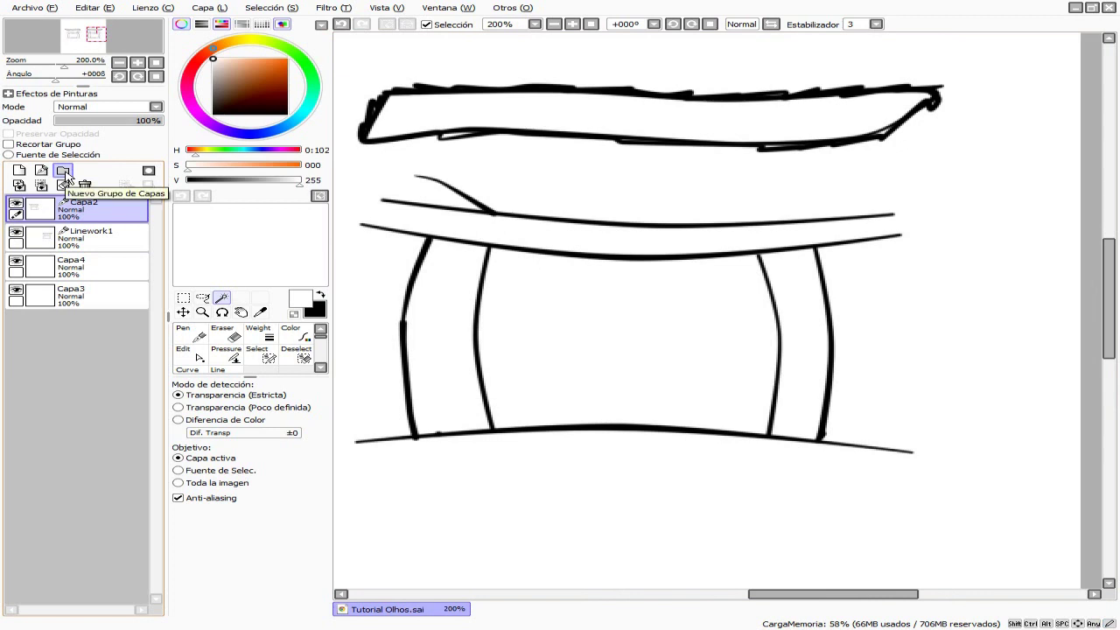
pyautogui.click(64, 171)
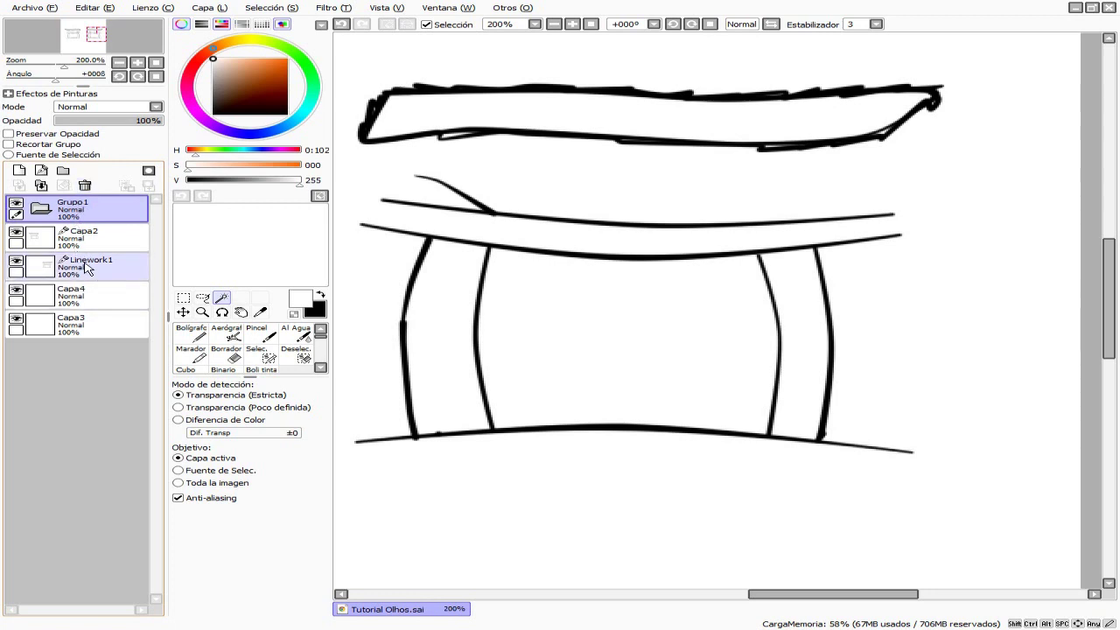
pyautogui.click(77, 235)
pyautogui.moveTo(79, 323); pyautogui.dragTo(87, 217)
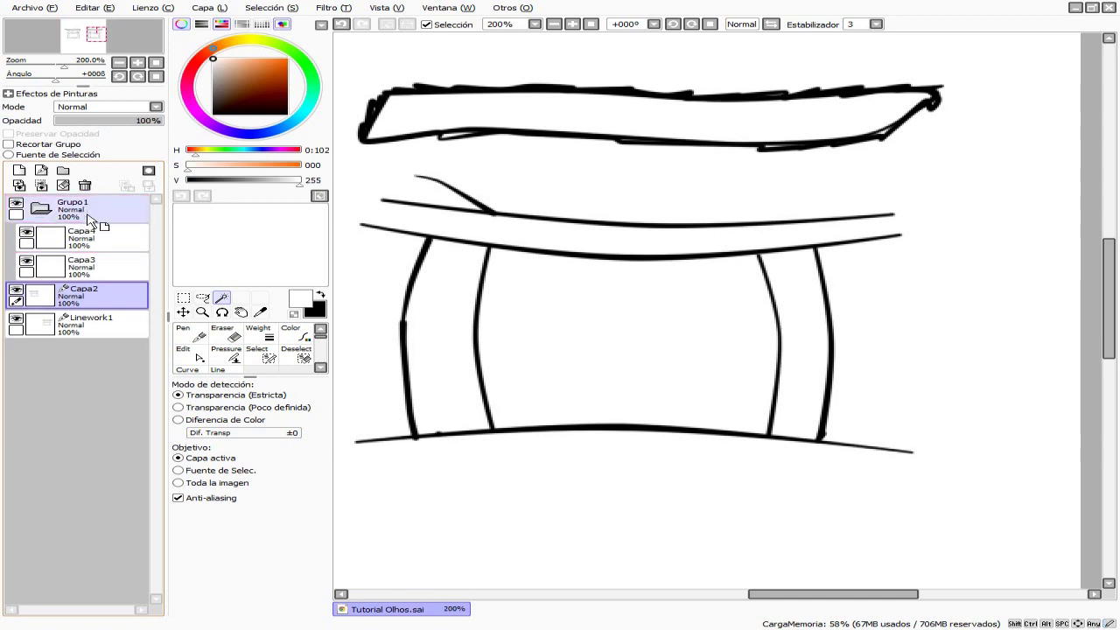
pyautogui.moveTo(100, 322); pyautogui.dragTo(137, 233)
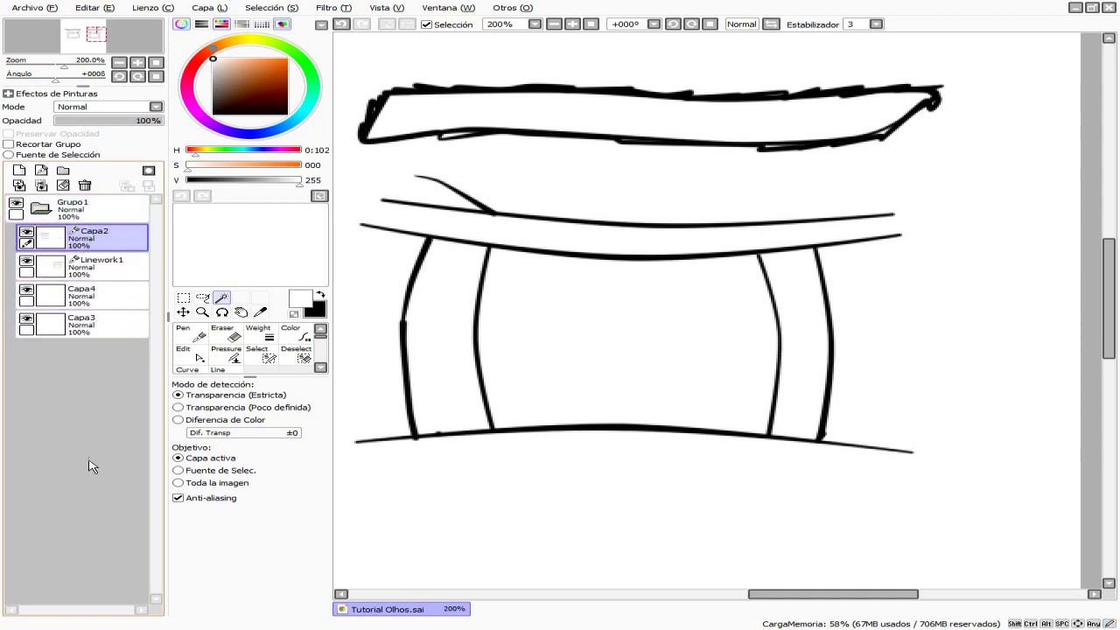
# Select the inner iris area of the Linework1 eye with the Magic Wand
pyautogui.click(88, 265)
pyautogui.scroll(-2, 618, 362)
pyautogui.scroll(2, 617, 363)
pyautogui.click(590, 326)
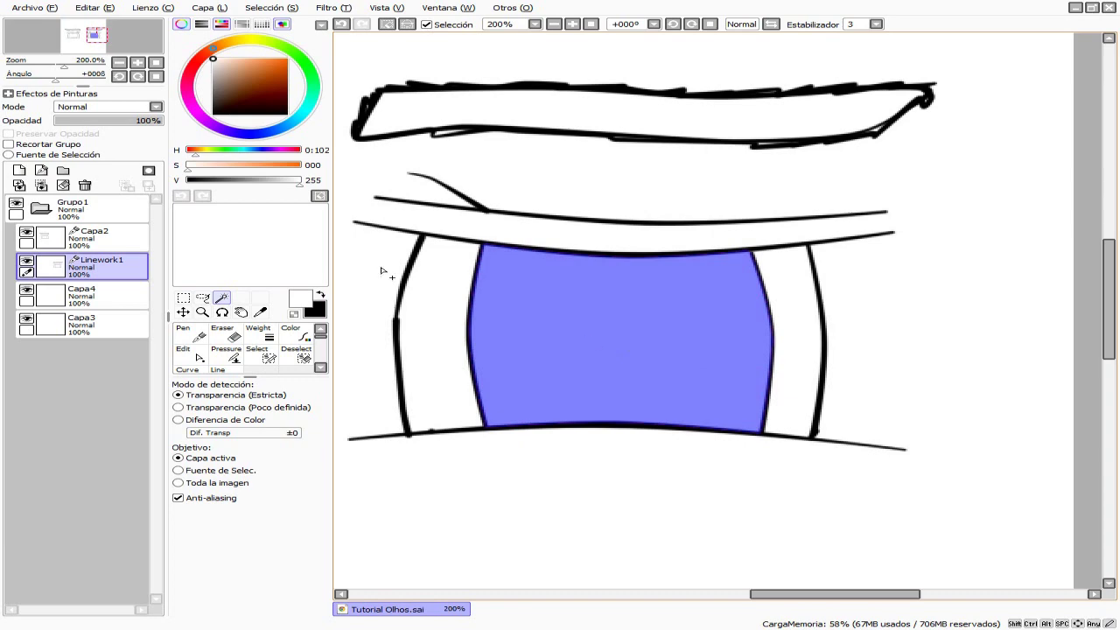
pyautogui.scroll(-4, 694, 347)
pyautogui.scroll(5, 697, 324)
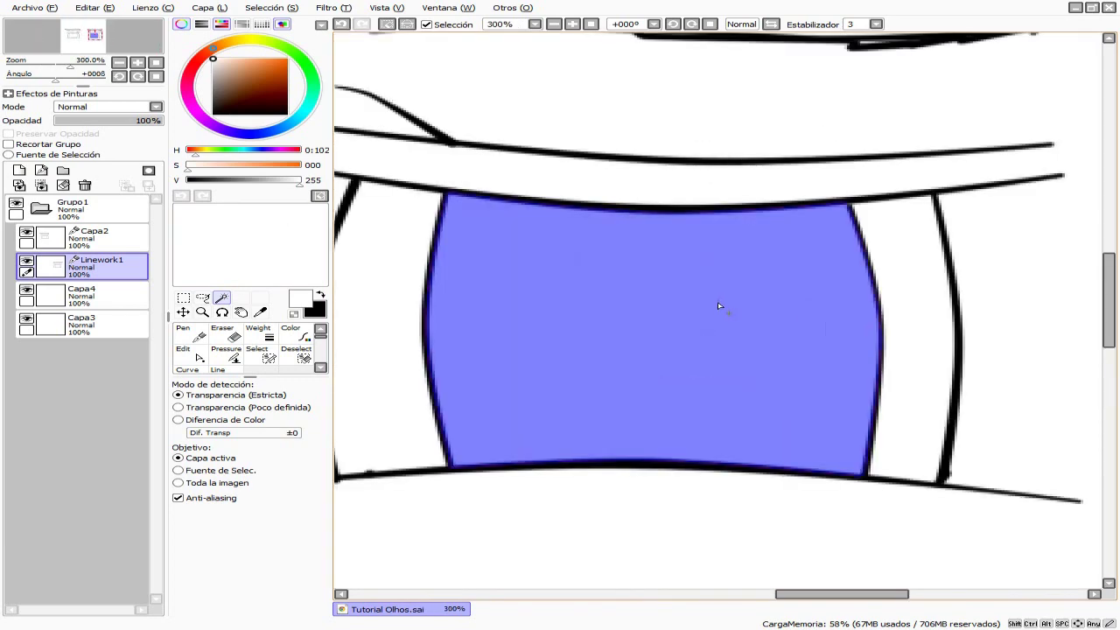
pyautogui.scroll(-2, 496, 300)
pyautogui.scroll(2, 428, 315)
pyautogui.scroll(-2, 650, 335)
pyautogui.scroll(2, 647, 317)
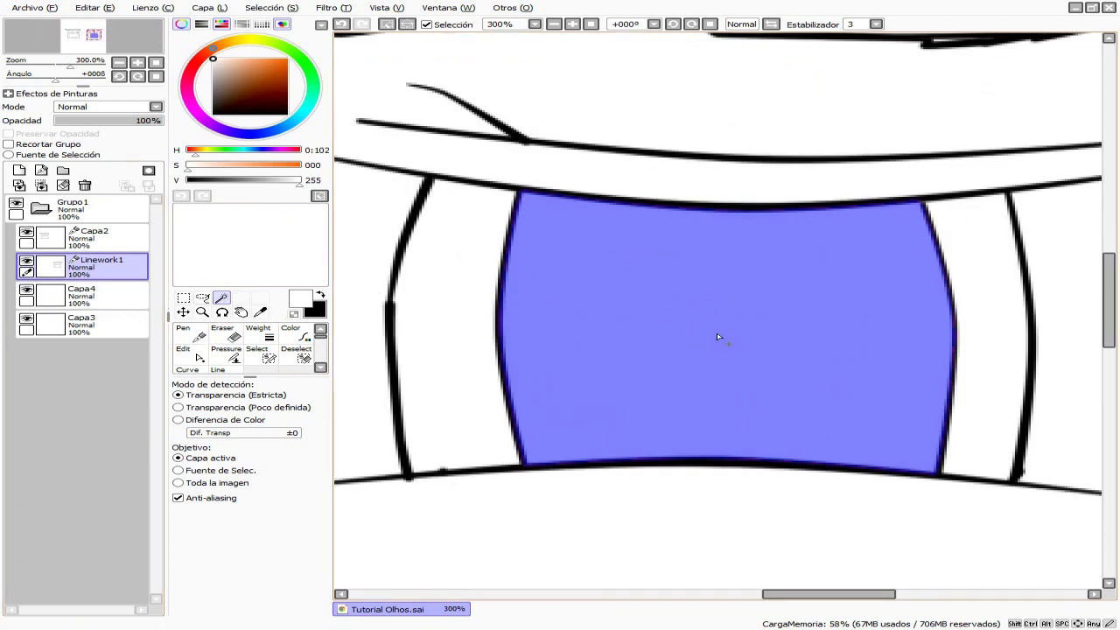
# Make the Capa3 layer active and choose a dark reddish-brown colour with saturation 75 and value 46
pyautogui.click(99, 323)
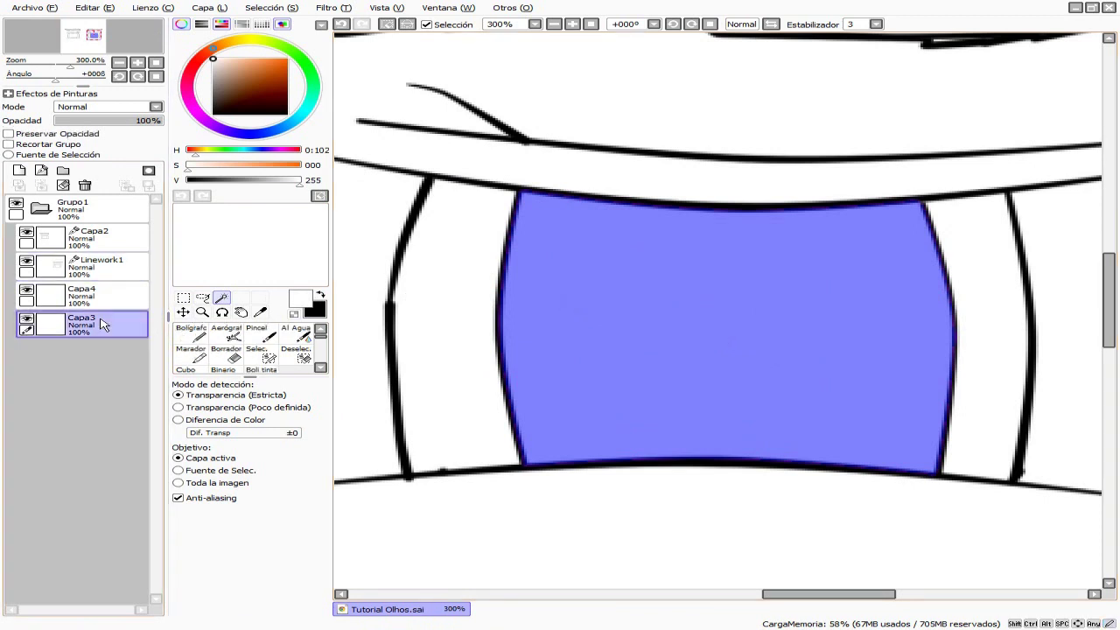
pyautogui.scroll(-5, 729, 286)
pyautogui.scroll(-2, 728, 286)
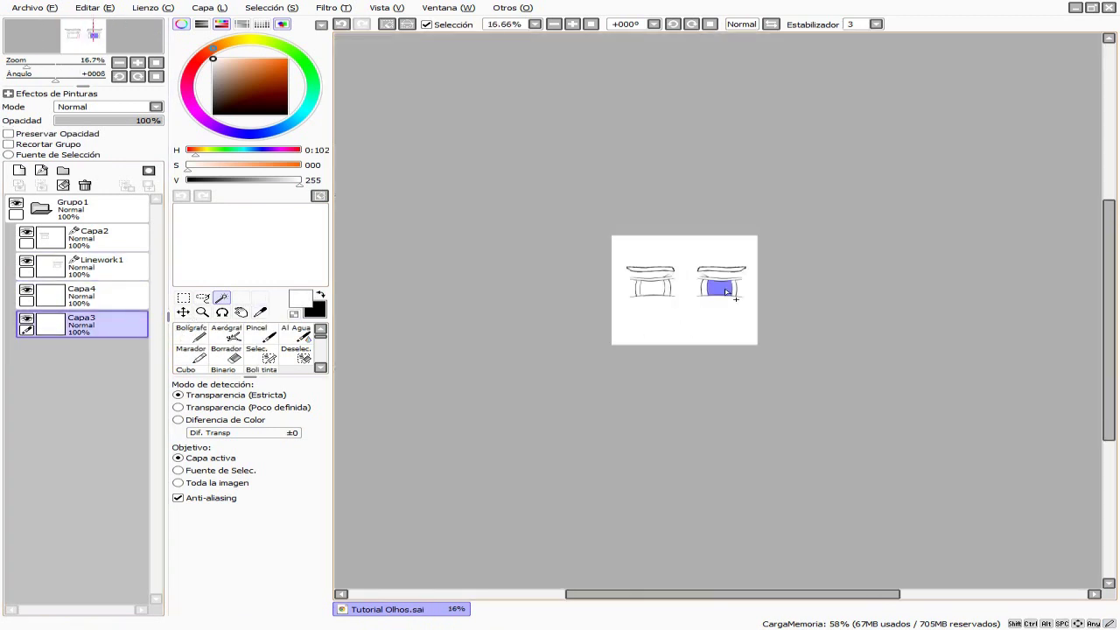
pyautogui.scroll(5, 731, 279)
pyautogui.scroll(-3, 686, 293)
pyautogui.scroll(-3, 705, 278)
pyautogui.scroll(2, 706, 276)
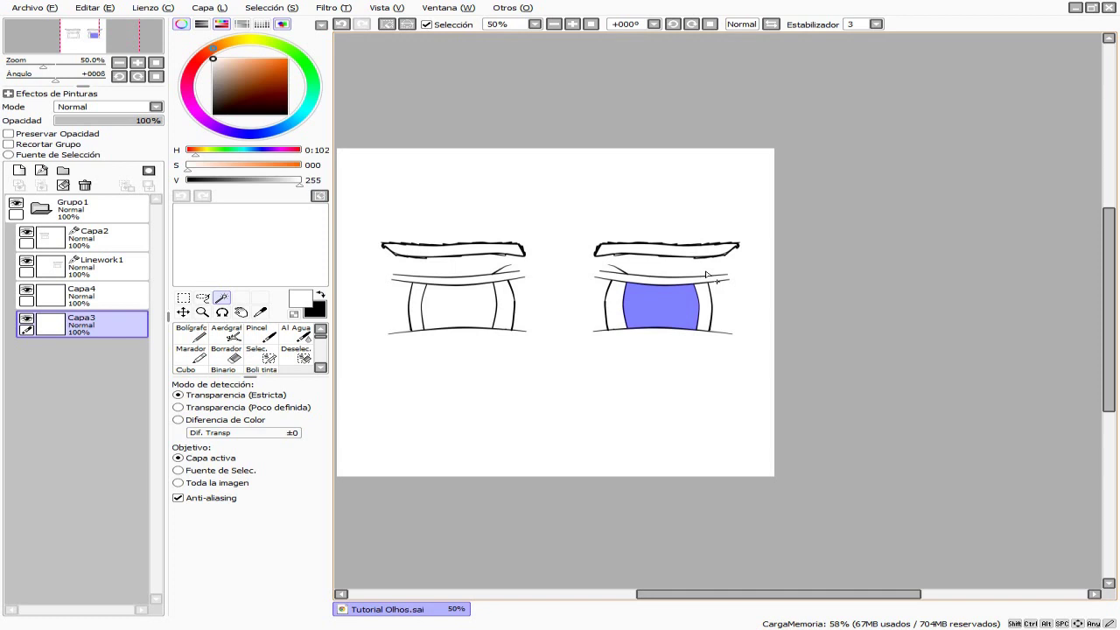
pyautogui.scroll(3, 707, 276)
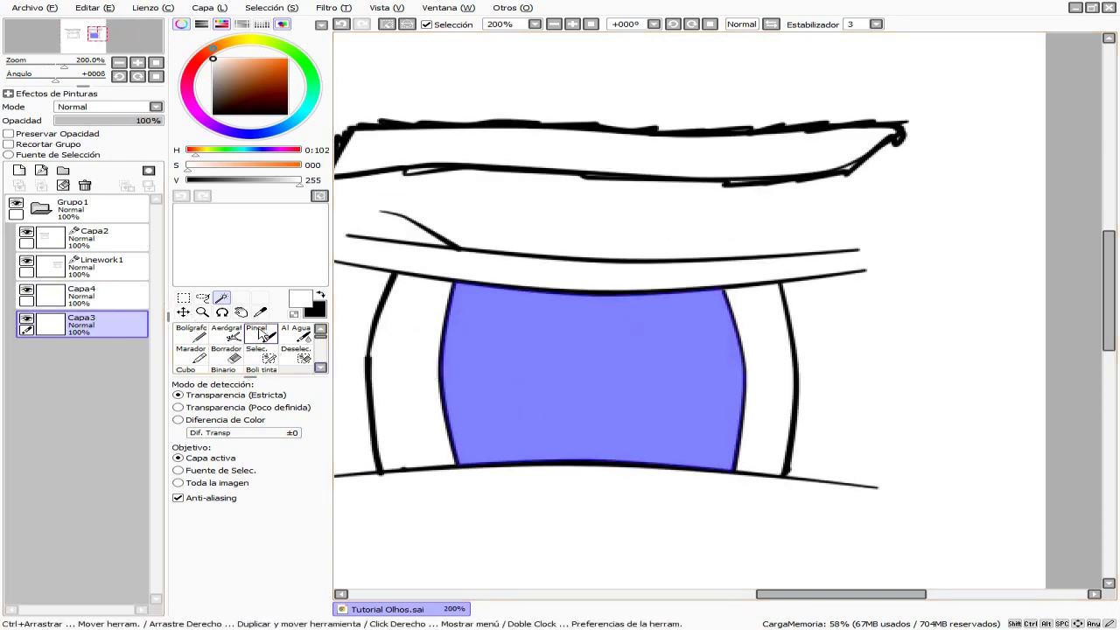
pyautogui.moveTo(255, 101); pyautogui.dragTo(234, 111)
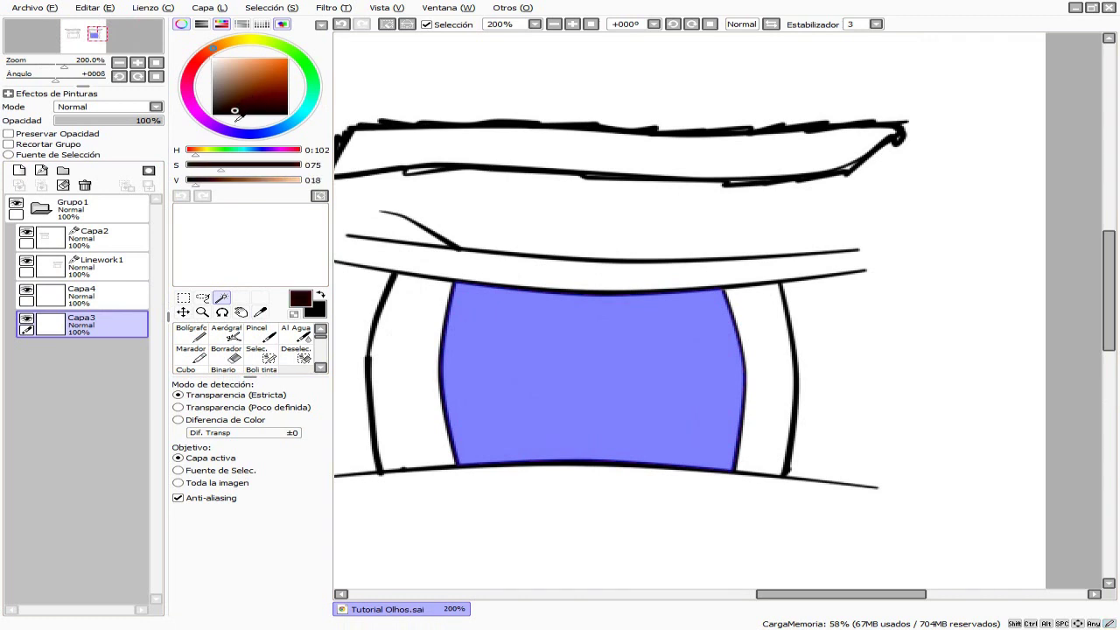
pyautogui.moveTo(198, 180)
pyautogui.mouseDown()
pyautogui.moveTo(216, 190)
pyautogui.moveTo(208, 186)
pyautogui.mouseUp()
# Draw two thin diagonal strokes from the iris selection's lower corner with the Boli tinta brush
pyautogui.click(261, 368)
pyautogui.moveTo(635, 317); pyautogui.dragTo(454, 442)
pyautogui.moveTo(454, 442); pyautogui.dragTo(593, 384)
# Set the Boli tinta brush size to 50
pyautogui.scroll(-3, 263, 581)
pyautogui.click(299, 582)
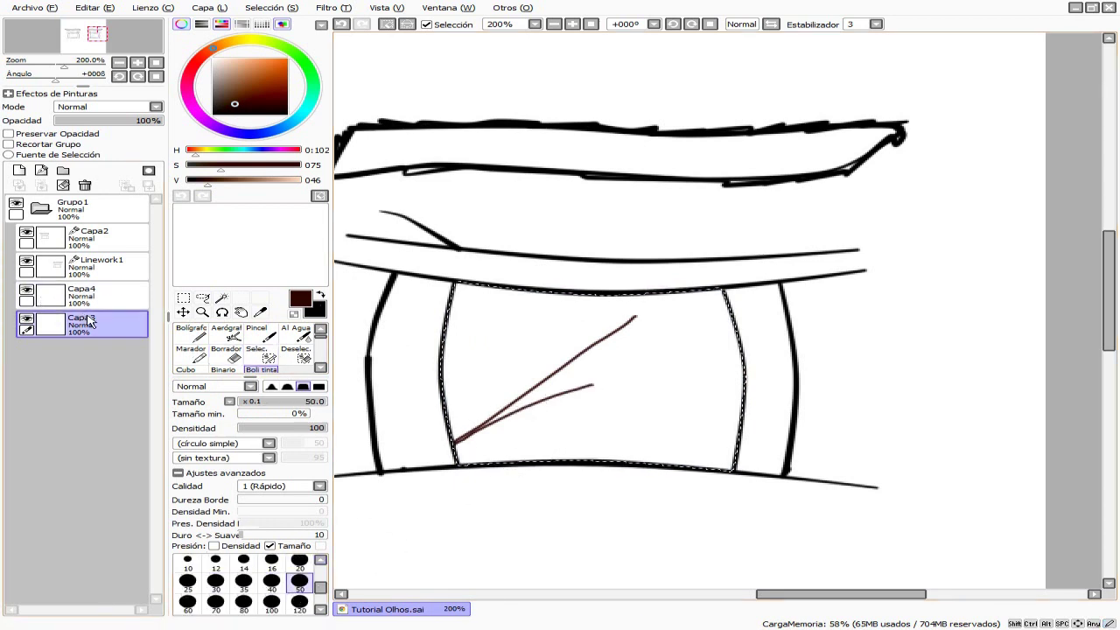
pyautogui.scroll(-1, 258, 354)
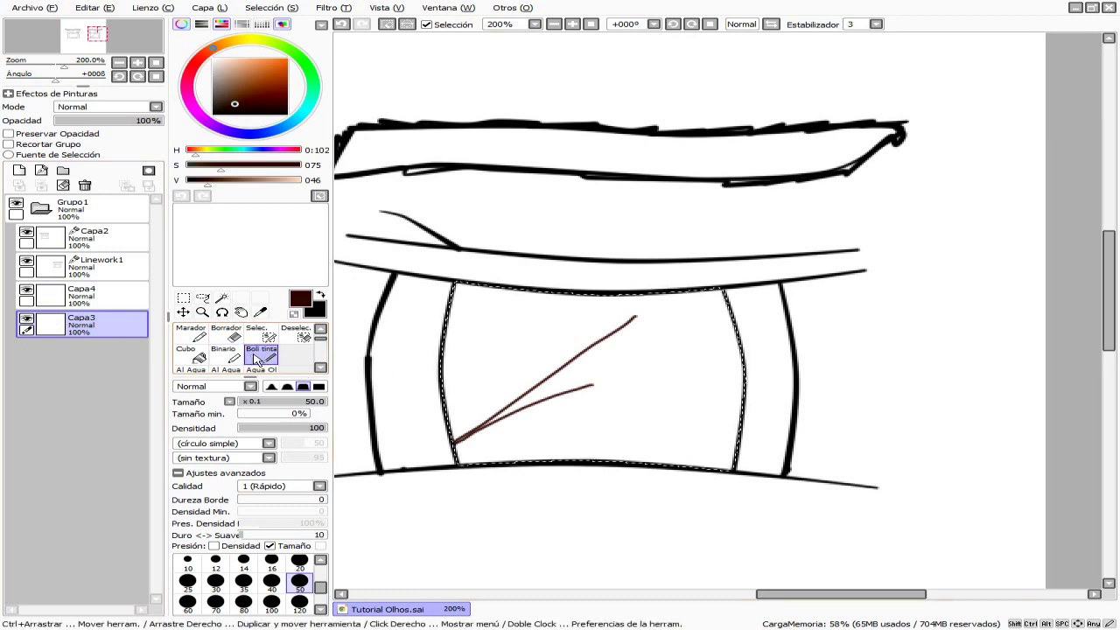
pyautogui.doubleClick(258, 355)
pyautogui.click(682, 323)
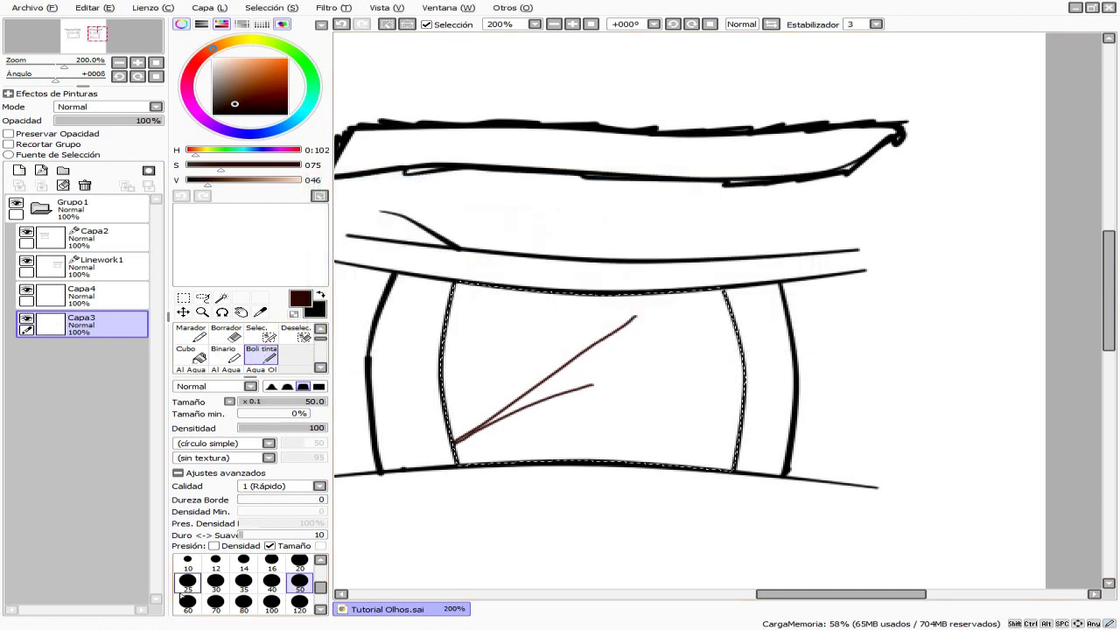
pyautogui.scroll(-1, 302, 567)
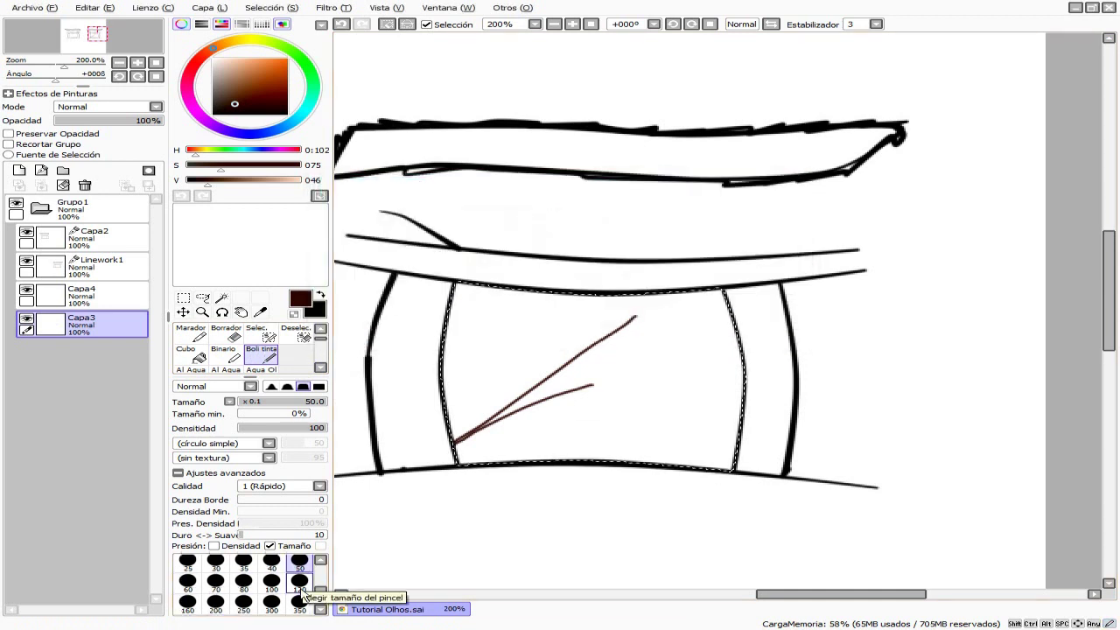
pyautogui.scroll(1, 306, 596)
pyautogui.moveTo(597, 453)
pyautogui.mouseDown()
pyautogui.moveTo(487, 430)
pyautogui.moveTo(944, 484)
pyautogui.moveTo(940, 382)
pyautogui.moveTo(367, 341)
pyautogui.moveTo(656, 324)
pyautogui.mouseUp()
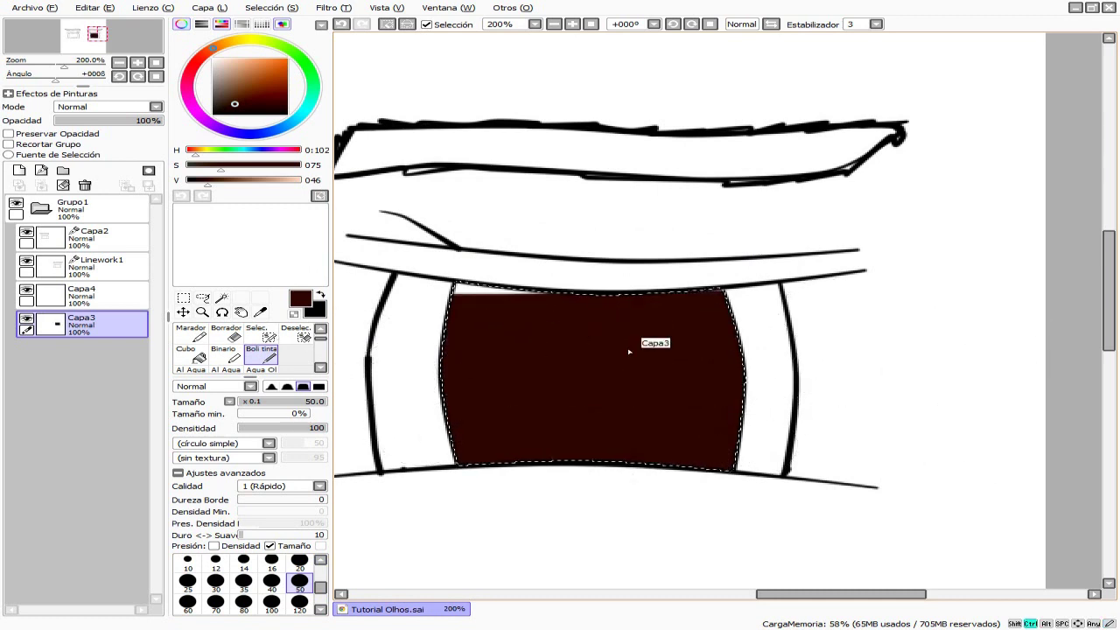
pyautogui.hotkey('ctrl', 'z')
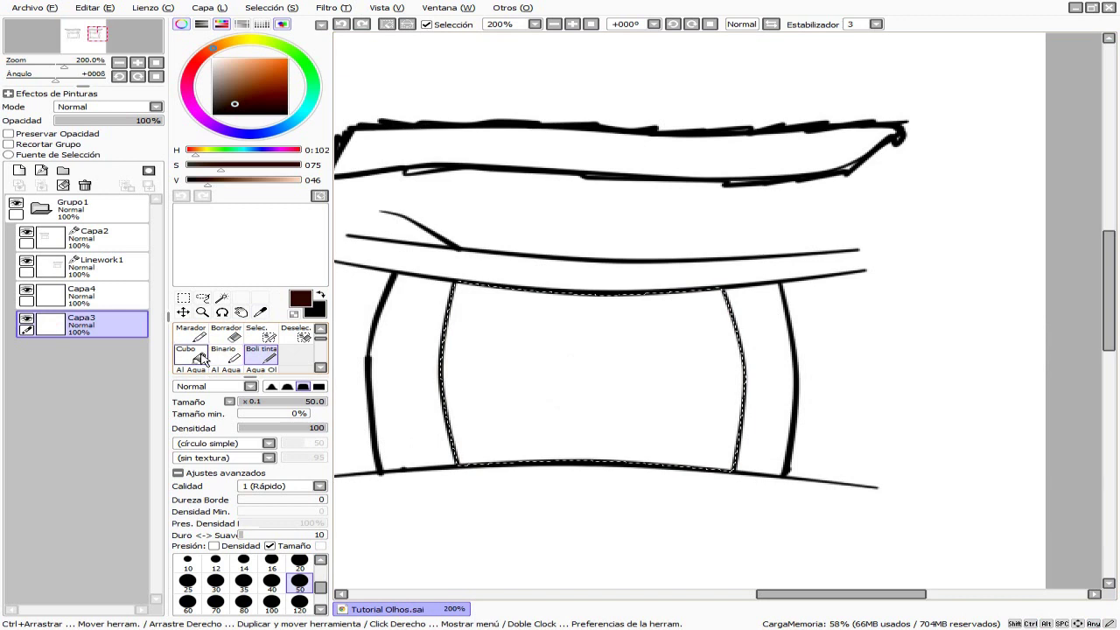
pyautogui.scroll(1, 215, 350)
pyautogui.scroll(-1, 215, 350)
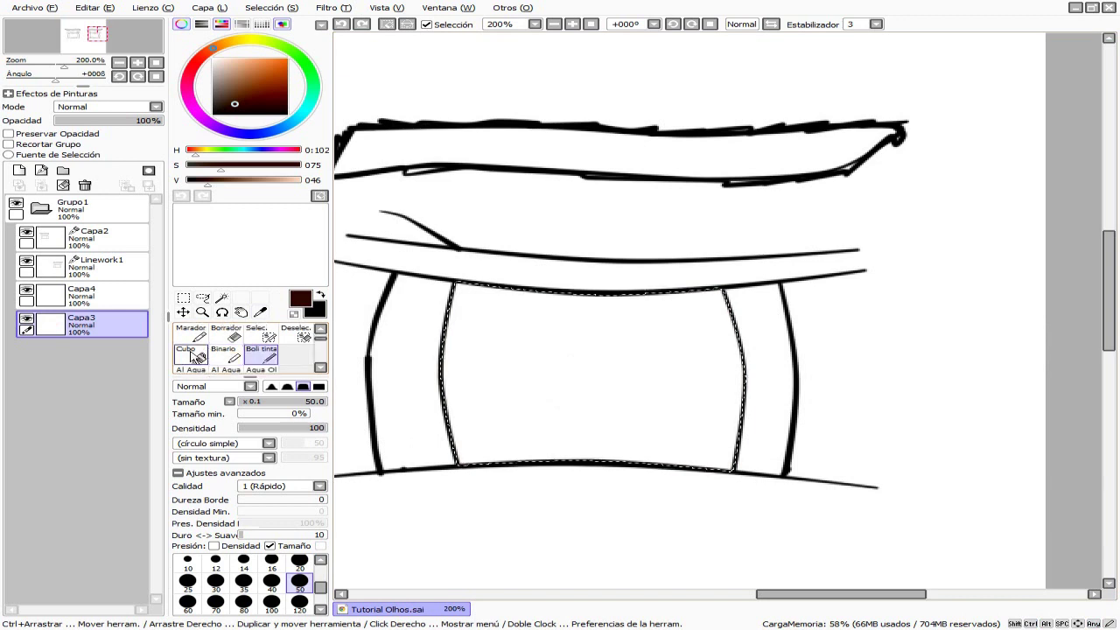
pyautogui.click(187, 355)
pyautogui.click(558, 380)
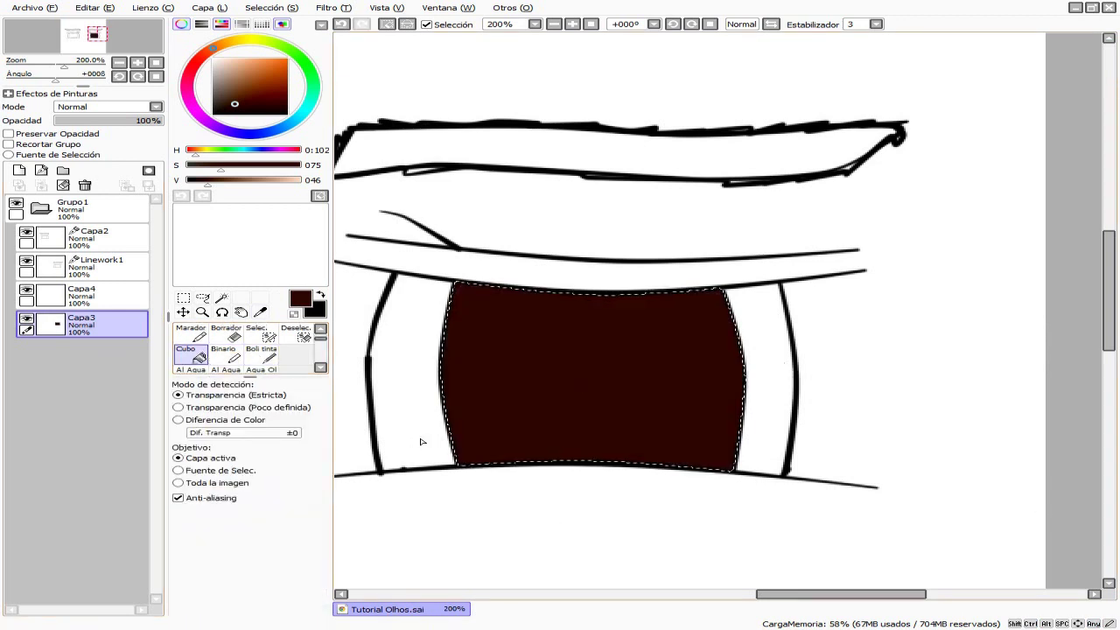
pyautogui.hotkey('ctrl', 'z')
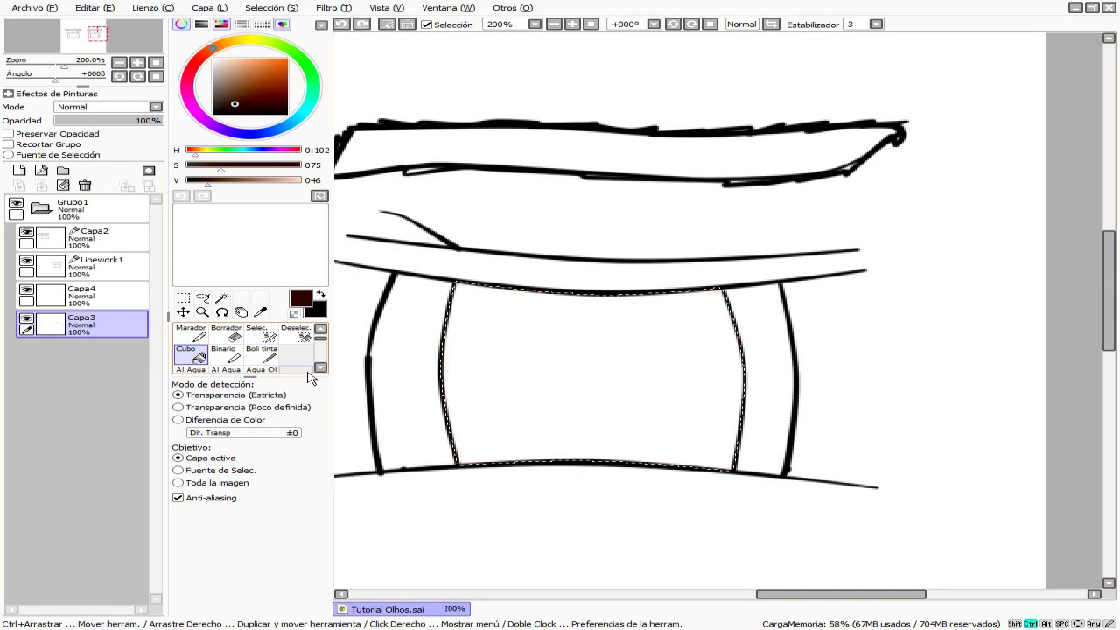
# Paint the whole iris selection of the Linework1 eye dark reddish-brown on Capa3 with the size 50 Boli tinta brush
pyautogui.press('n')
pyautogui.moveTo(952, 442)
pyautogui.mouseDown()
pyautogui.moveTo(995, 382)
pyautogui.moveTo(558, 372)
pyautogui.moveTo(652, 345)
pyautogui.moveTo(467, 271)
pyautogui.moveTo(453, 311)
pyautogui.moveTo(819, 339)
pyautogui.mouseUp()
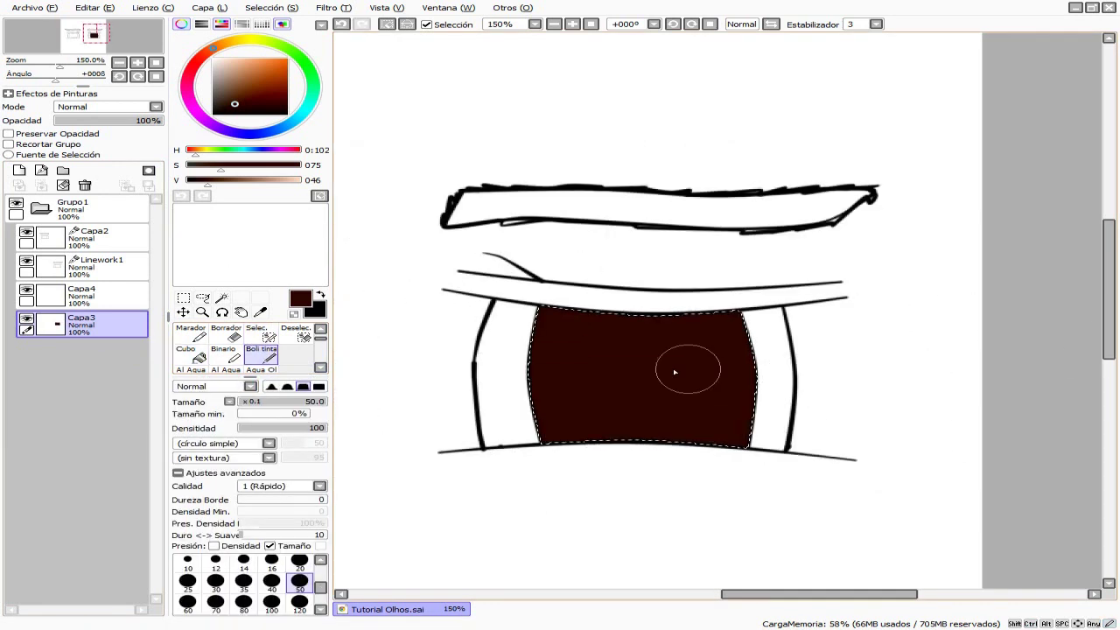
pyautogui.scroll(1, 674, 370)
pyautogui.click(186, 354)
pyautogui.click(260, 355)
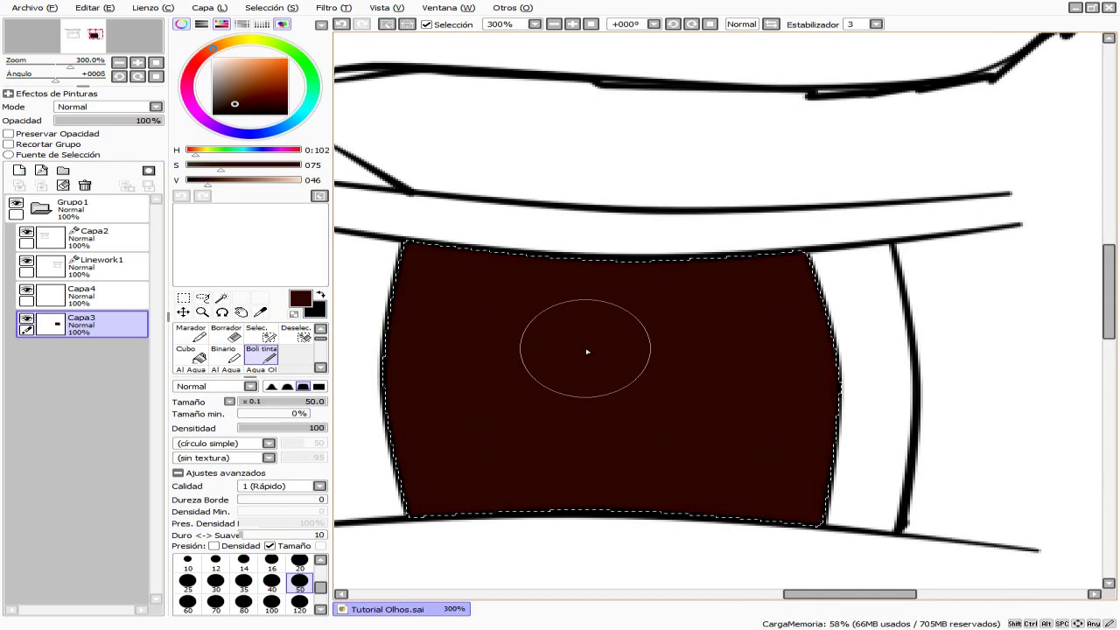
pyautogui.scroll(-4, 613, 435)
pyautogui.scroll(1, 612, 435)
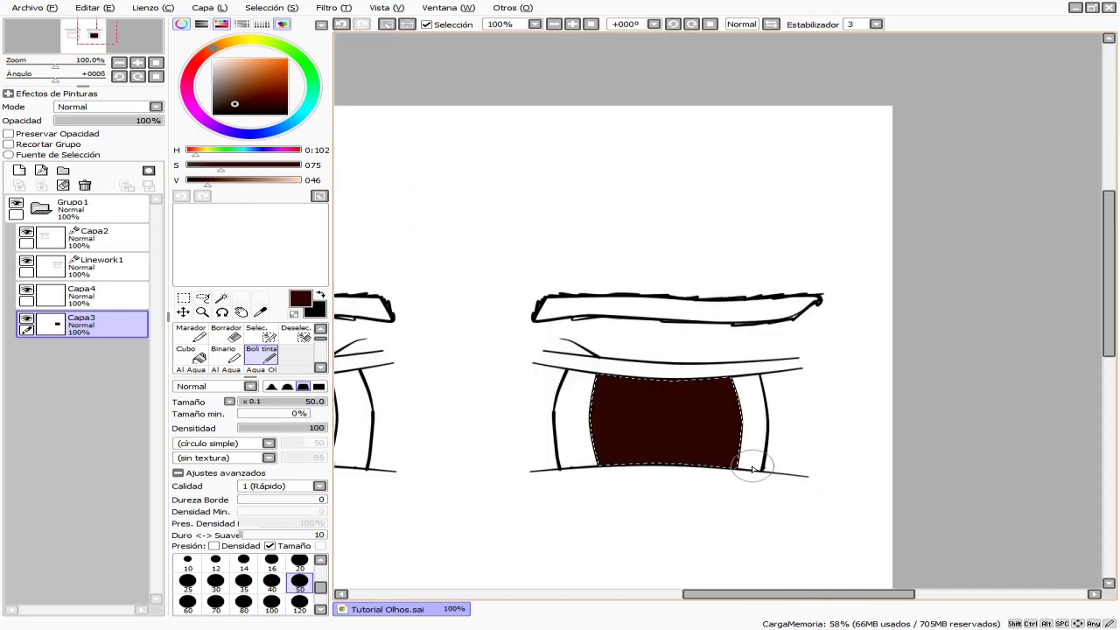
pyautogui.scroll(2, 679, 487)
# Lower the brush colour's value to 14 and repaint the selected iris with the near-black brown
pyautogui.click(203, 180)
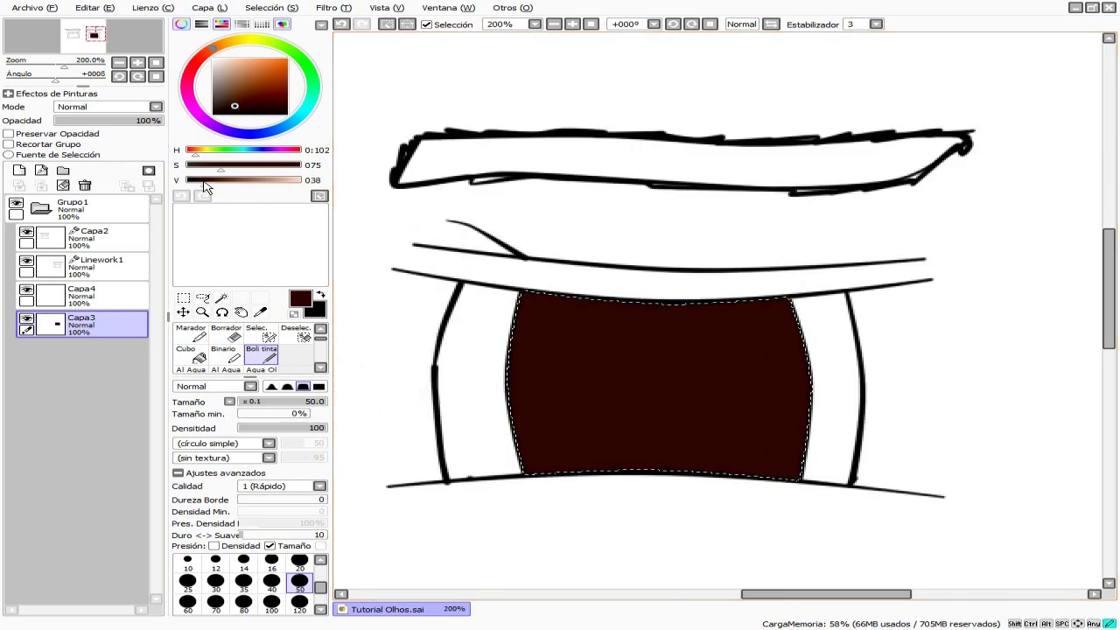
pyautogui.scroll(-3, 737, 417)
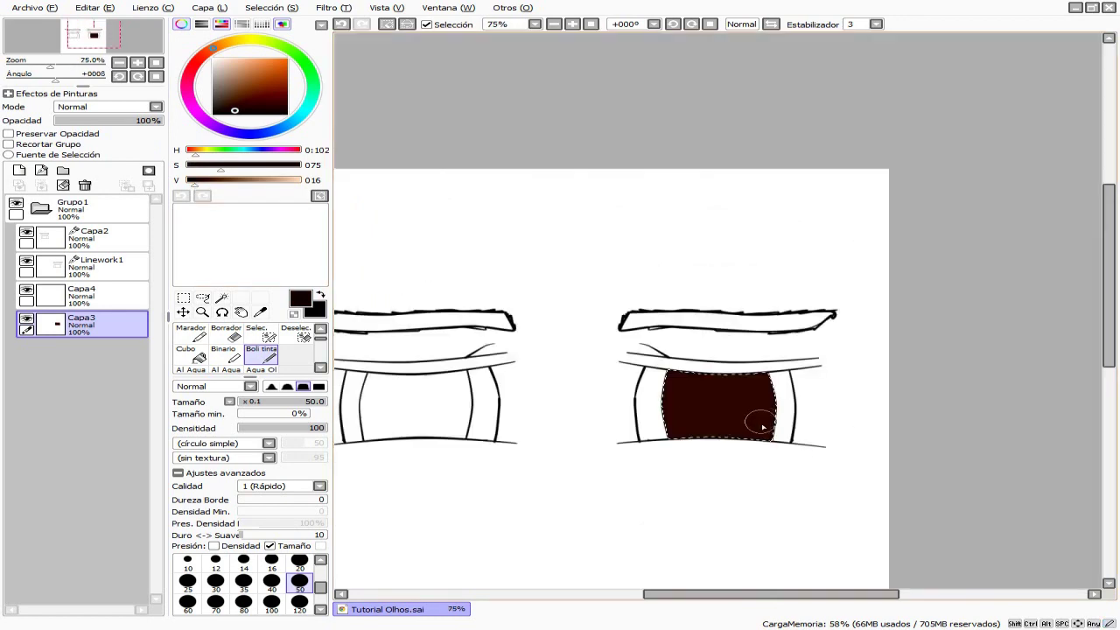
pyautogui.scroll(4, 683, 442)
pyautogui.moveTo(207, 181); pyautogui.dragTo(195, 184)
pyautogui.moveTo(394, 227)
pyautogui.mouseDown()
pyautogui.moveTo(400, 250)
pyautogui.moveTo(823, 402)
pyautogui.moveTo(507, 222)
pyautogui.mouseUp()
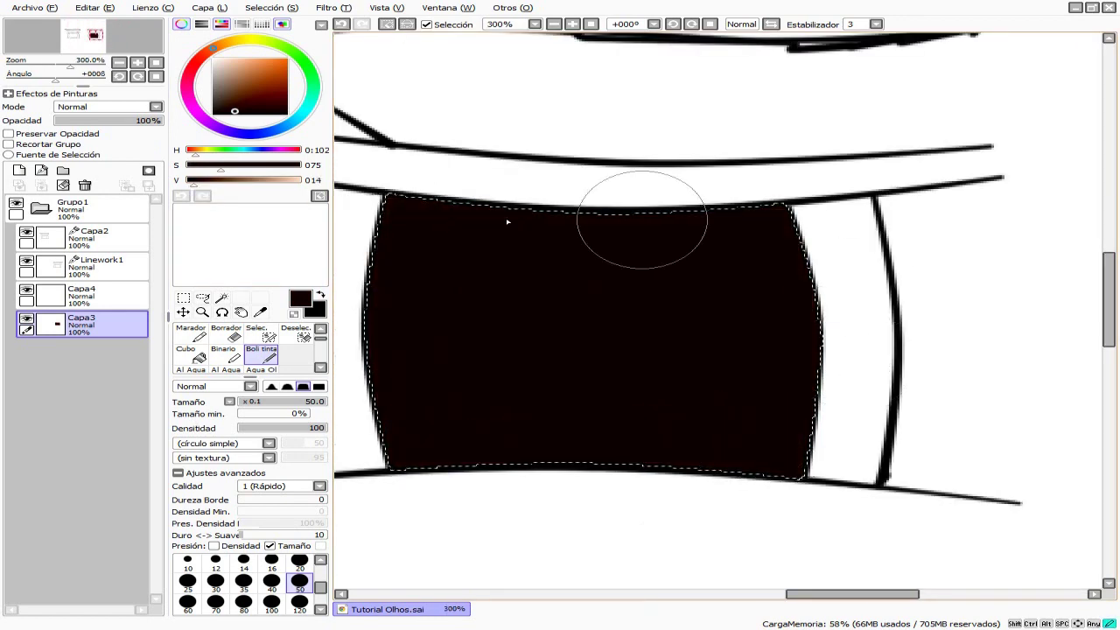
pyautogui.scroll(-4, 507, 223)
pyautogui.scroll(3, 565, 408)
pyautogui.scroll(-2, 679, 352)
pyautogui.scroll(2, 607, 464)
pyautogui.scroll(1, 570, 475)
# Set the colour value to 0, paint the selected iris solid black on Capa3 and clear the selection
pyautogui.moveTo(194, 180); pyautogui.dragTo(181, 191)
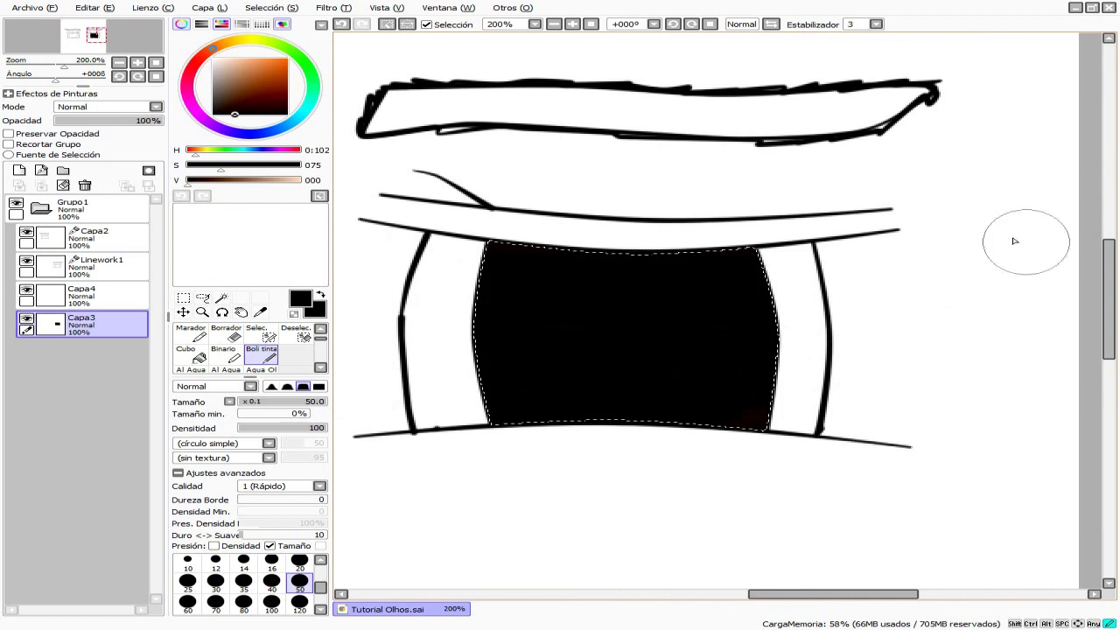
pyautogui.scroll(-3, 795, 425)
pyautogui.scroll(1, 851, 437)
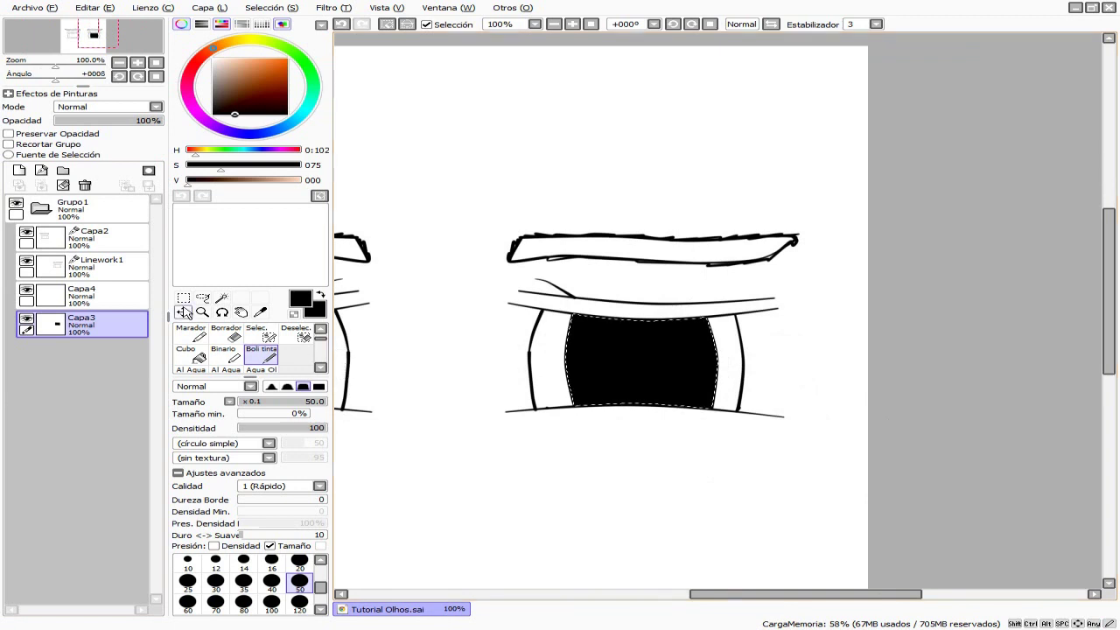
pyautogui.press('a')
pyautogui.hotkey('ctrl', 'd')
pyautogui.scroll(-3, 697, 518)
pyautogui.scroll(3, 697, 518)
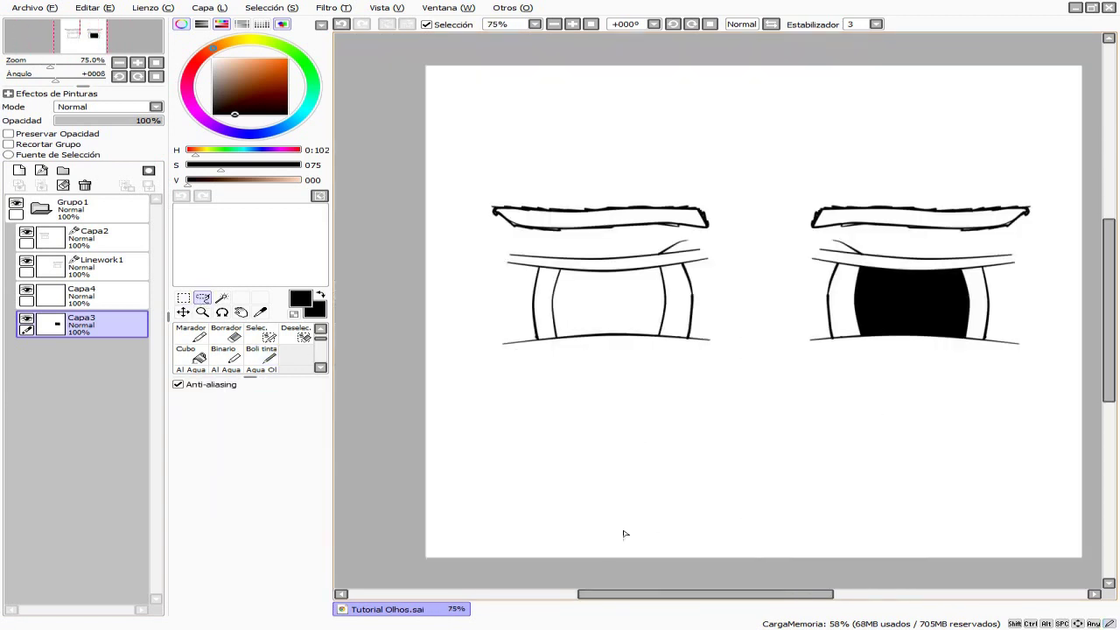
pyautogui.scroll(-1, 622, 533)
pyautogui.scroll(3, 615, 407)
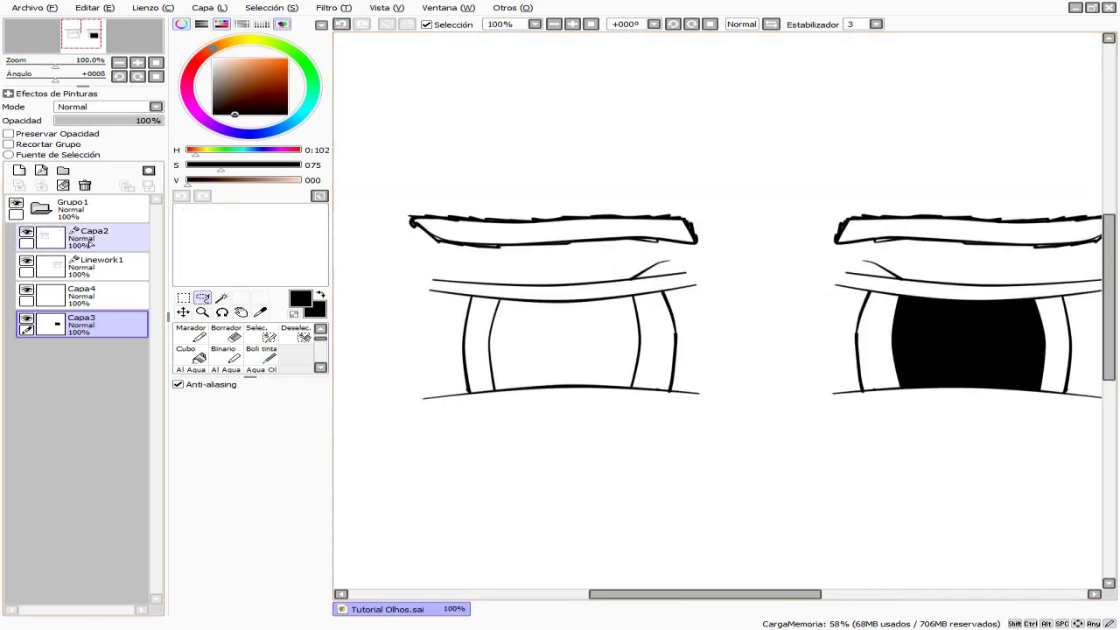
# Select the inner iris area of the Capa2 eye with the Magic Wand
pyautogui.scroll(-3, 719, 462)
pyautogui.scroll(3, 564, 419)
pyautogui.scroll(-2, 564, 419)
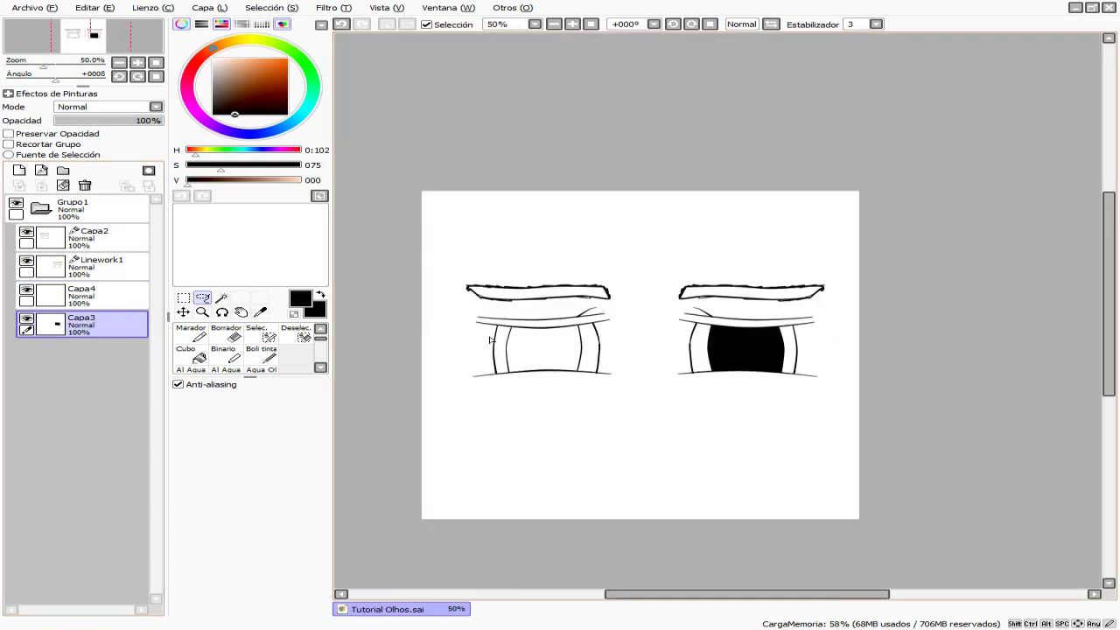
pyautogui.scroll(1, 470, 385)
pyautogui.click(100, 249)
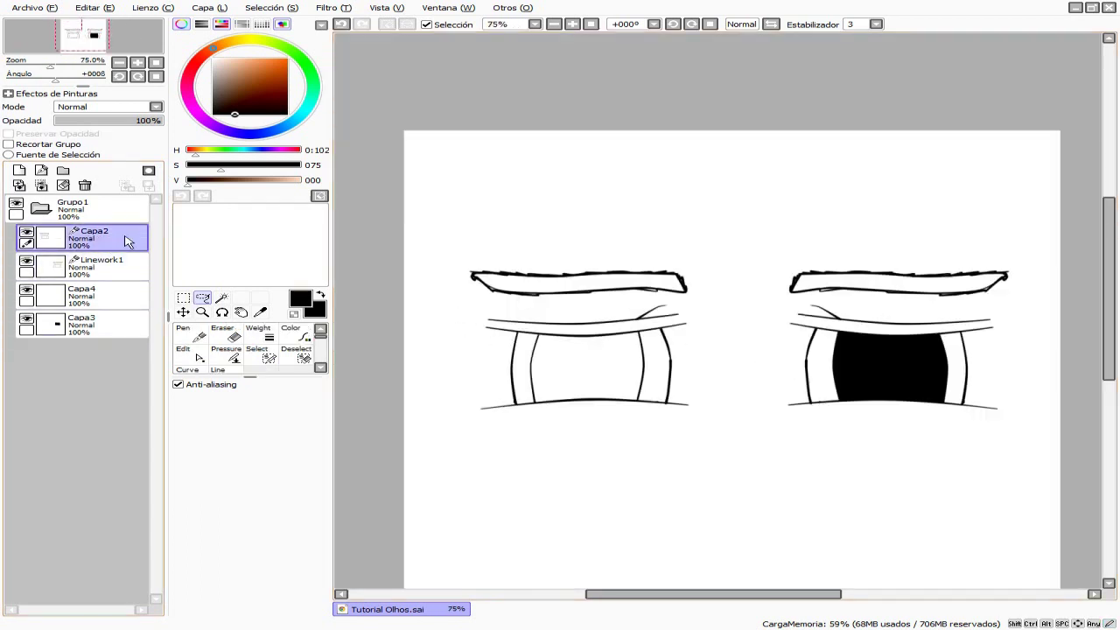
pyautogui.click(222, 297)
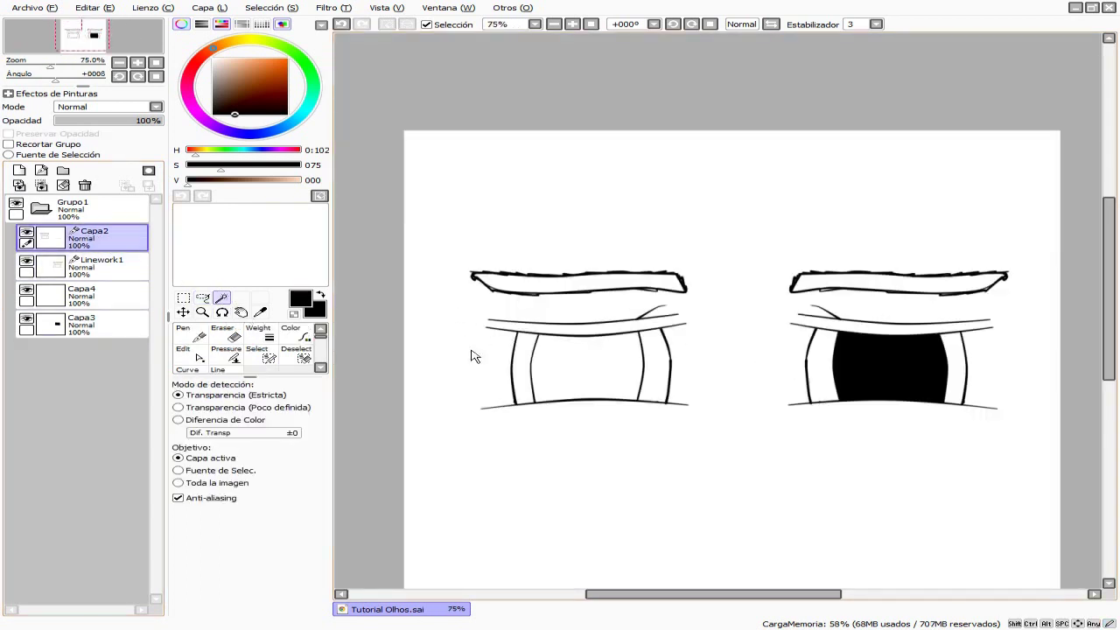
pyautogui.click(574, 364)
pyautogui.scroll(1, 512, 391)
# Paint the selected iris solid black on the Capa4 layer with the Boli tinta brush and clear the selection
pyautogui.click(103, 292)
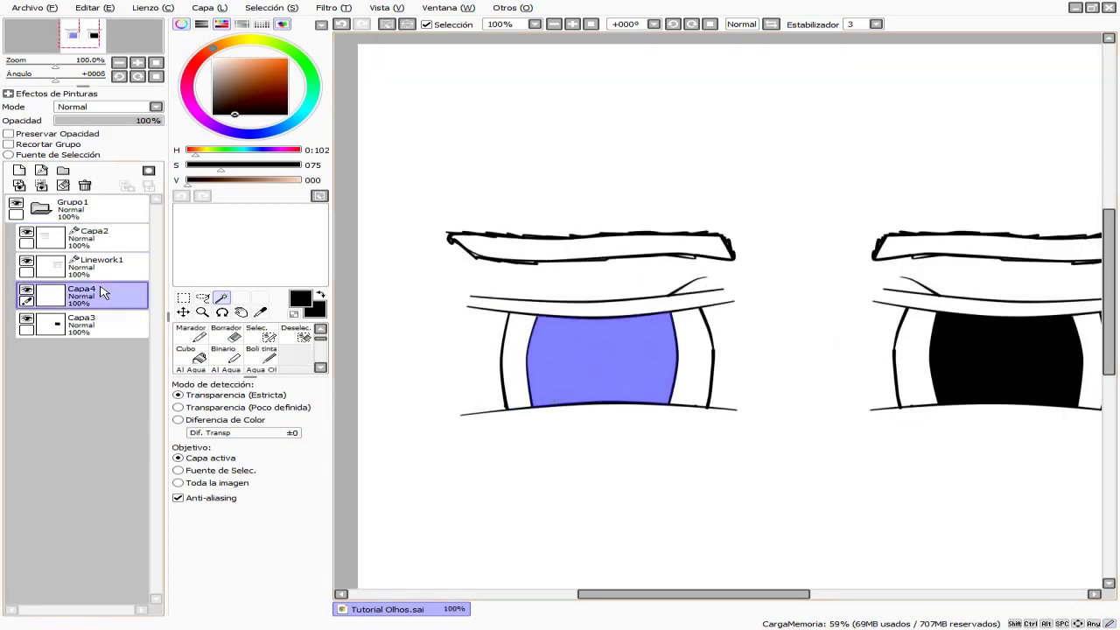
pyautogui.click(261, 353)
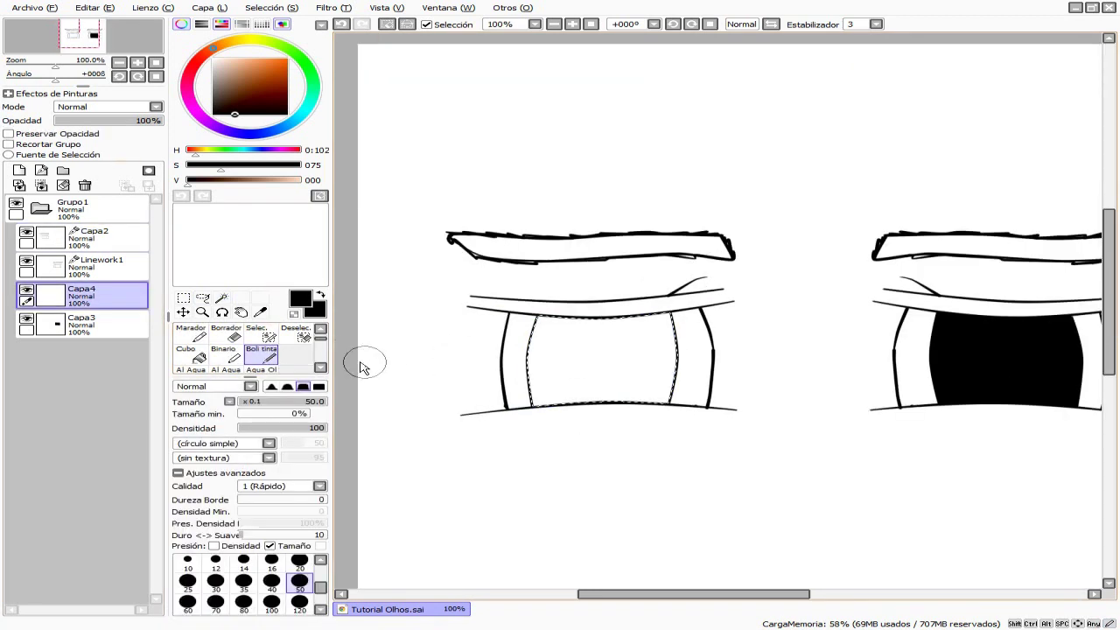
pyautogui.moveTo(669, 389)
pyautogui.mouseDown()
pyautogui.moveTo(538, 391)
pyautogui.moveTo(530, 363)
pyautogui.moveTo(675, 336)
pyautogui.moveTo(533, 322)
pyautogui.moveTo(669, 310)
pyautogui.mouseUp()
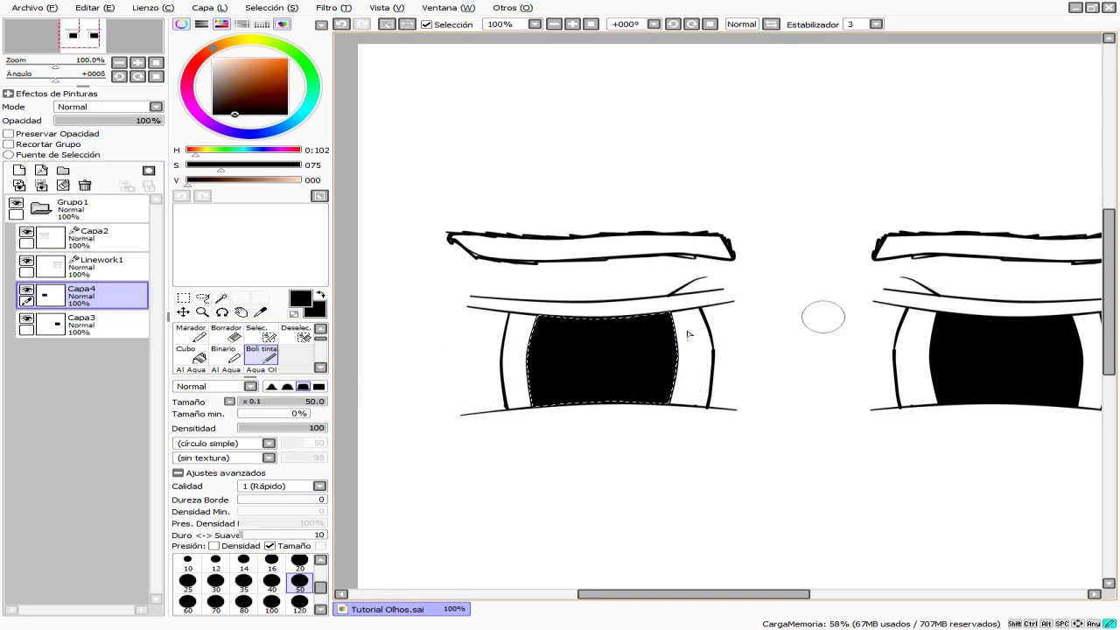
pyautogui.click(202, 297)
pyautogui.scroll(-3, 437, 355)
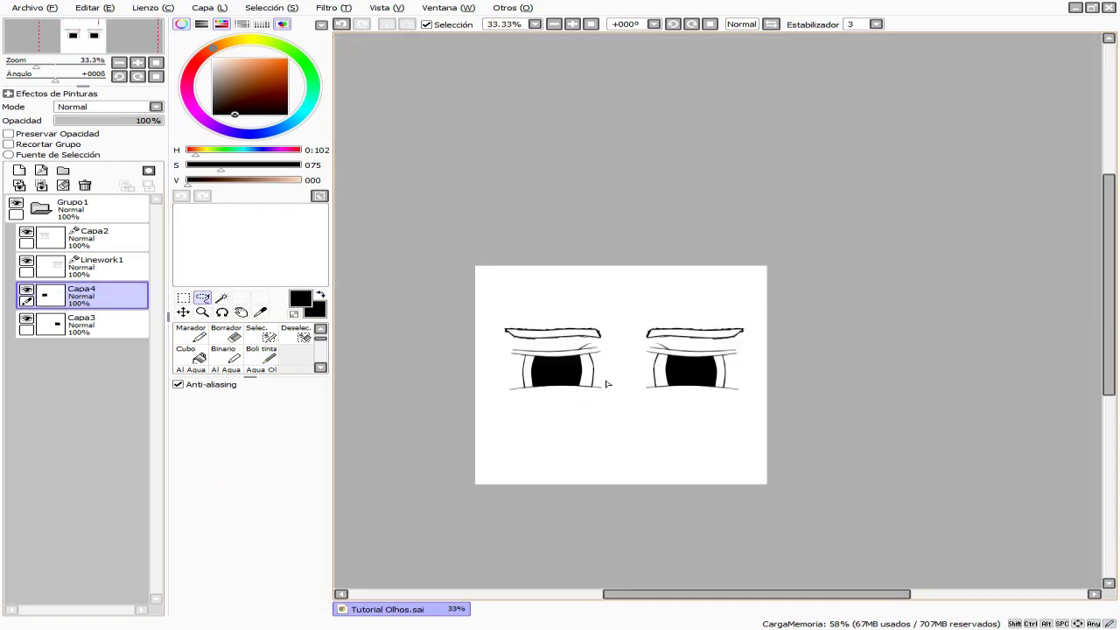
pyautogui.scroll(1, 549, 477)
pyautogui.scroll(-2, 627, 327)
pyautogui.scroll(1, 563, 370)
pyautogui.scroll(-2, 586, 371)
pyautogui.scroll(1, 586, 371)
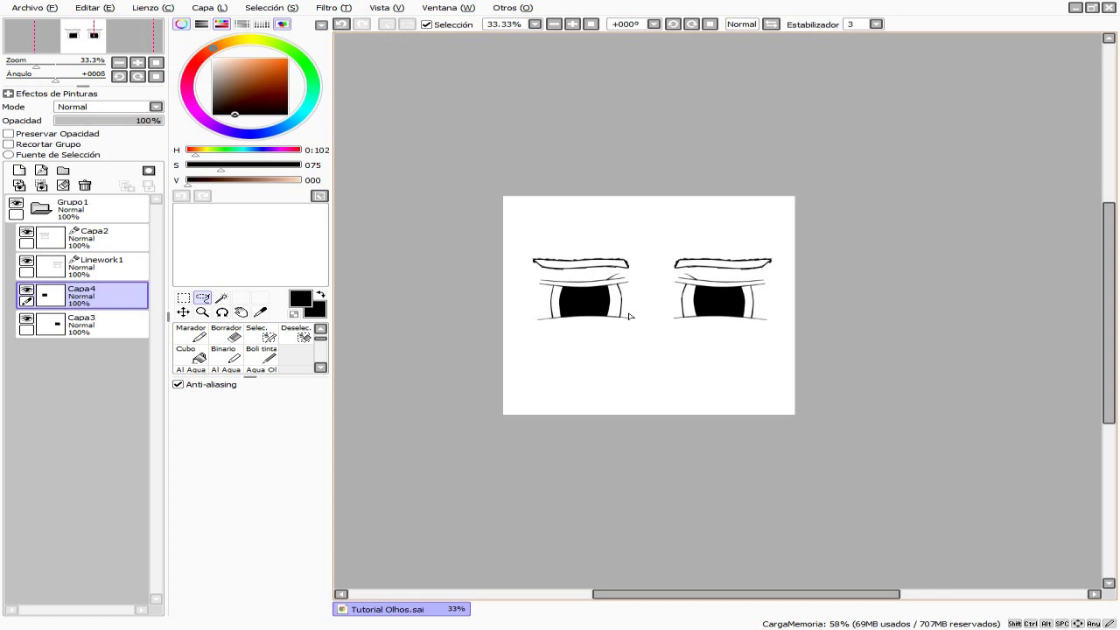
pyautogui.scroll(-1, 630, 316)
pyautogui.scroll(2, 635, 315)
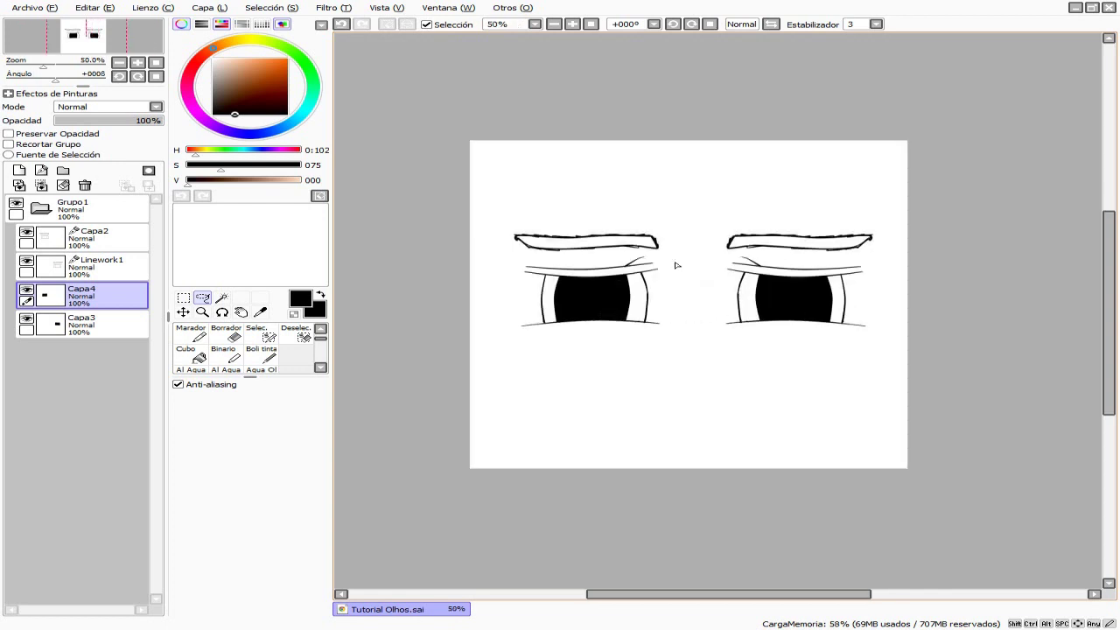
pyautogui.scroll(1, 679, 286)
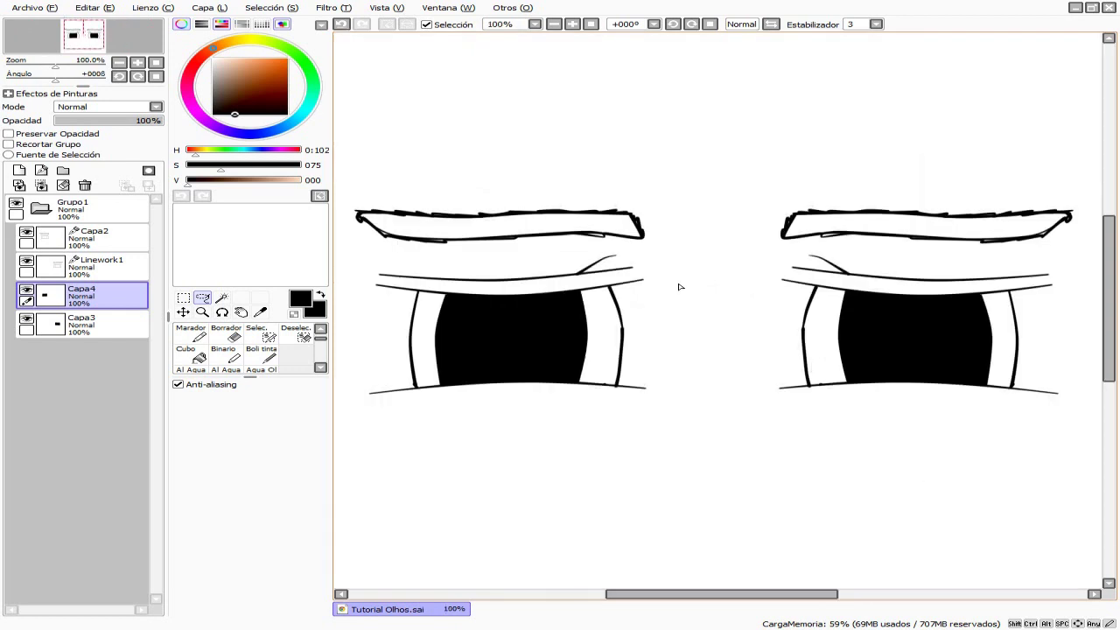
pyautogui.scroll(-1, 680, 287)
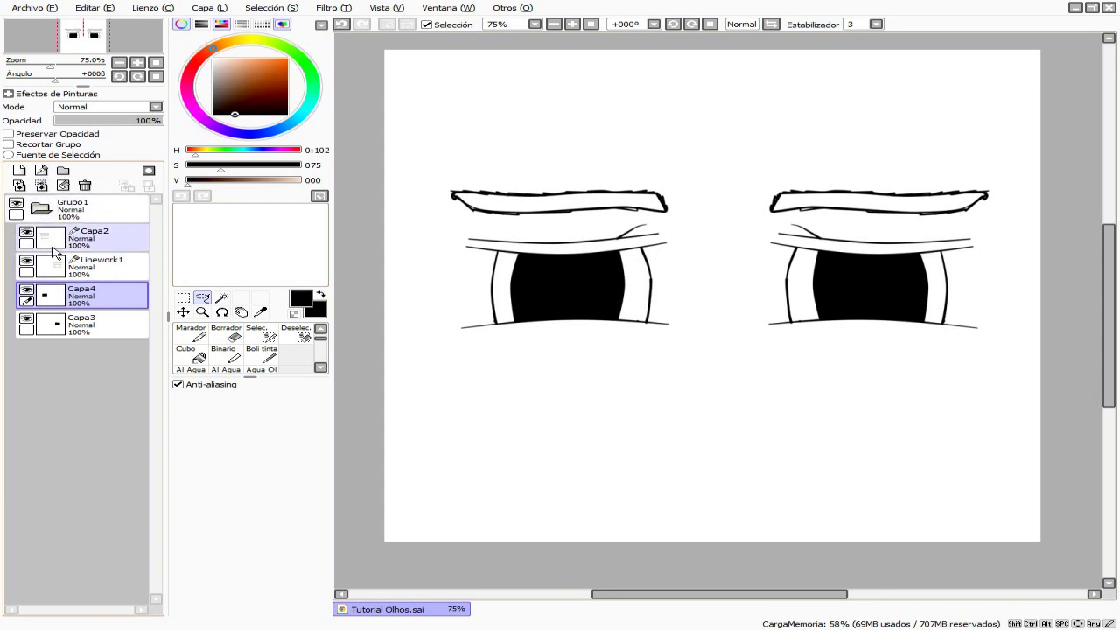
# Move the Capa2 eye's black iris fill from Capa4 to Capa3 by removing it and repainting the selected area there
pyautogui.keyDown('ctrl'); pyautogui.click(94, 300); pyautogui.keyUp('ctrl')
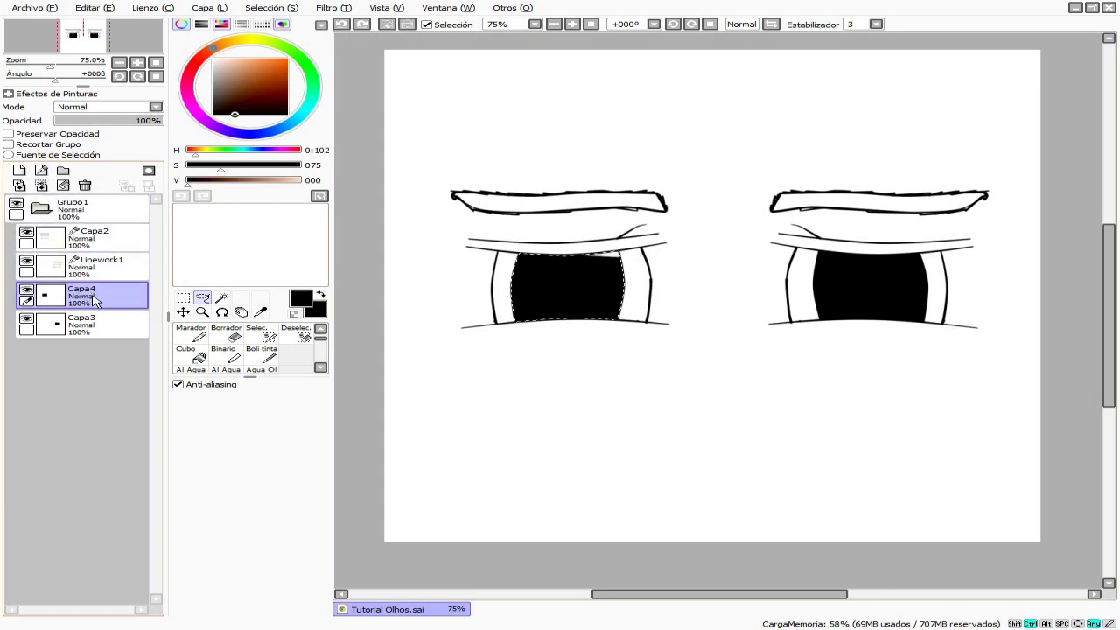
pyautogui.press('Delete')
pyautogui.click(90, 327)
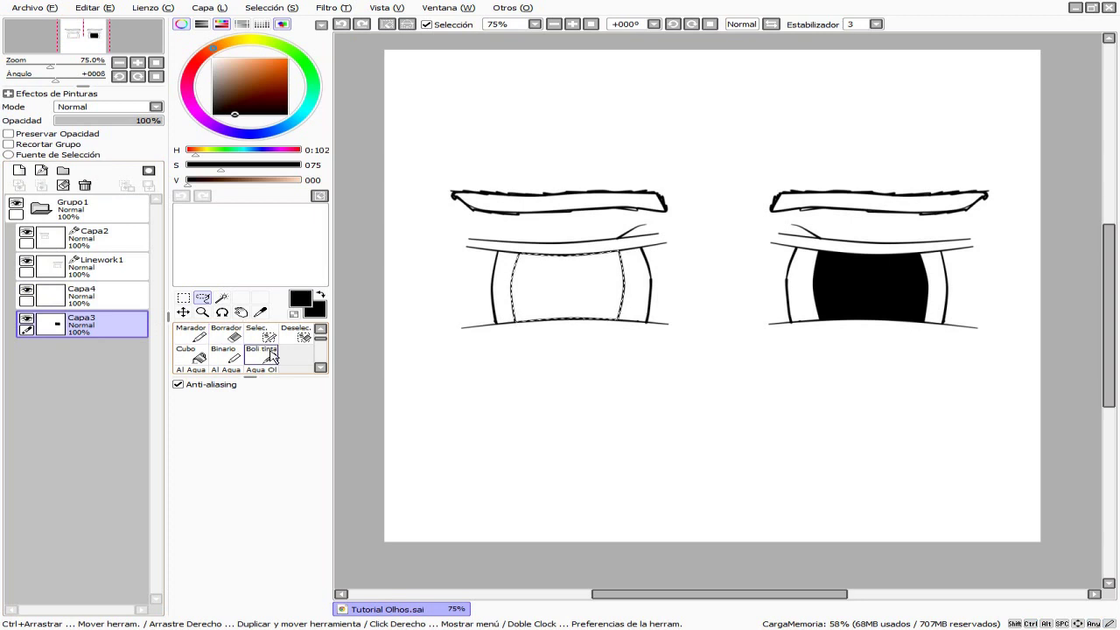
pyautogui.click(271, 355)
pyautogui.moveTo(524, 313)
pyautogui.mouseDown()
pyautogui.moveTo(613, 301)
pyautogui.moveTo(525, 280)
pyautogui.moveTo(613, 258)
pyautogui.mouseUp()
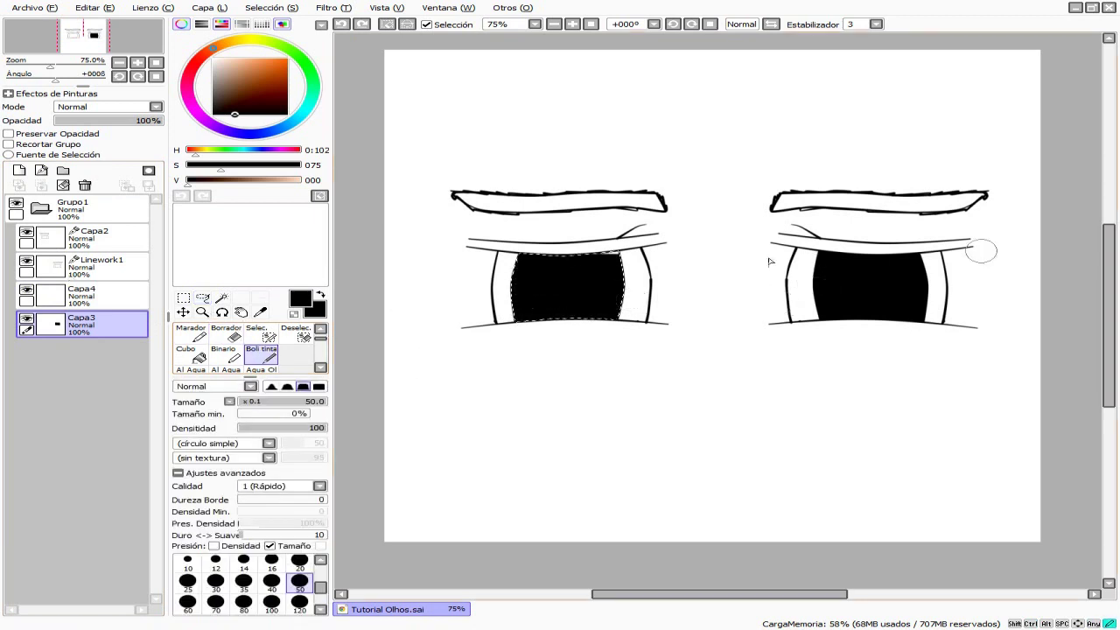
pyautogui.click(202, 298)
pyautogui.hotkey('ctrl', 'd')
pyautogui.scroll(-3, 760, 386)
pyautogui.scroll(3, 791, 332)
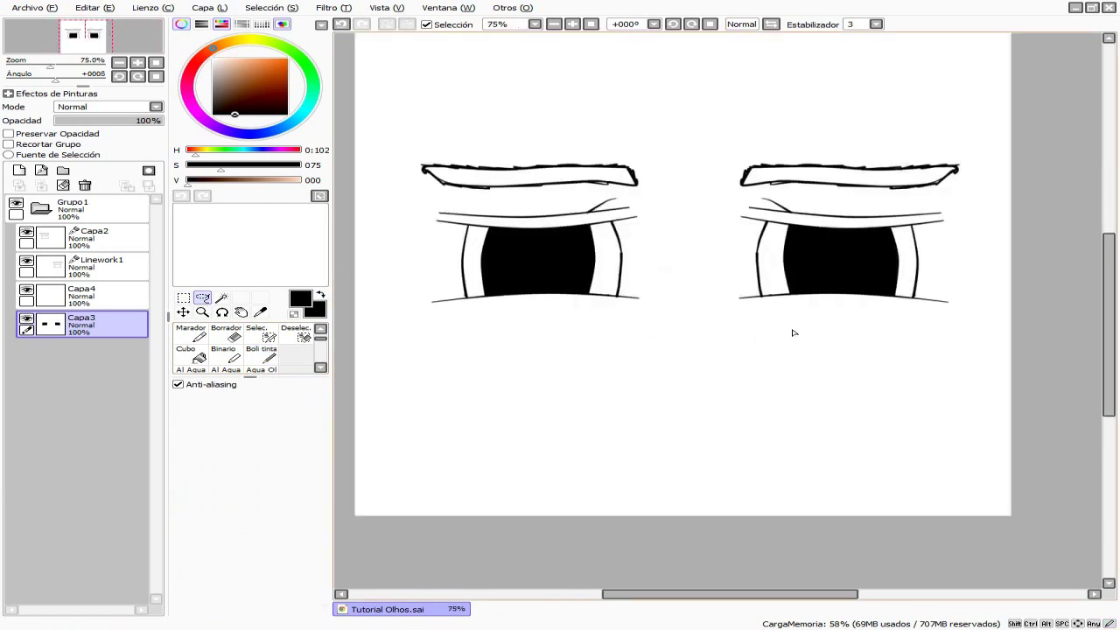
# Make the Linework1 layer active and switch to the Magic Wand
pyautogui.click(100, 240)
pyautogui.click(123, 267)
pyautogui.click(221, 297)
pyautogui.scroll(2, 535, 150)
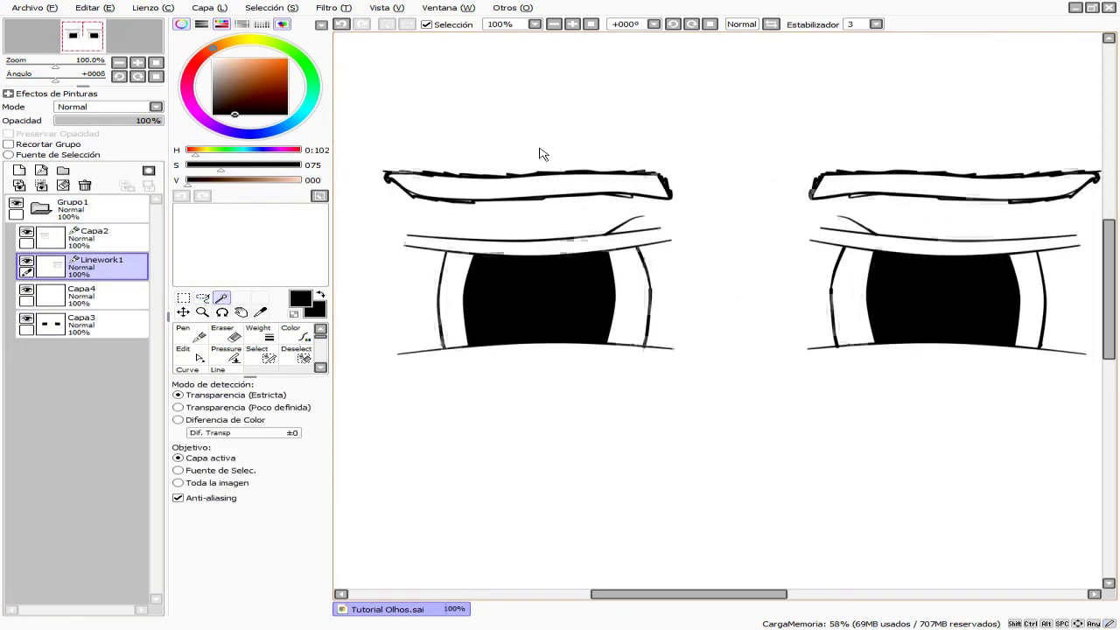
pyautogui.click(518, 205)
pyautogui.scroll(-2, 746, 229)
pyautogui.hotkey('ctrl', 'd')
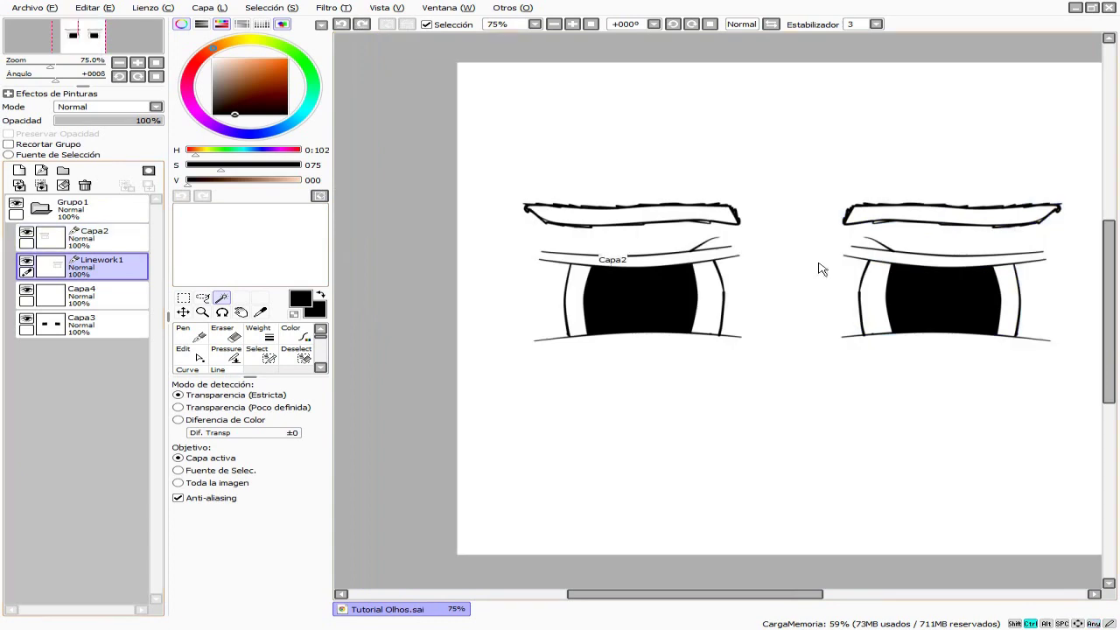
# Select the inside of the Linework1 eye's eyebrow with the Magic Wand
pyautogui.click(943, 220)
pyautogui.scroll(1, 892, 233)
pyautogui.scroll(-2, 857, 254)
pyautogui.scroll(6, 872, 202)
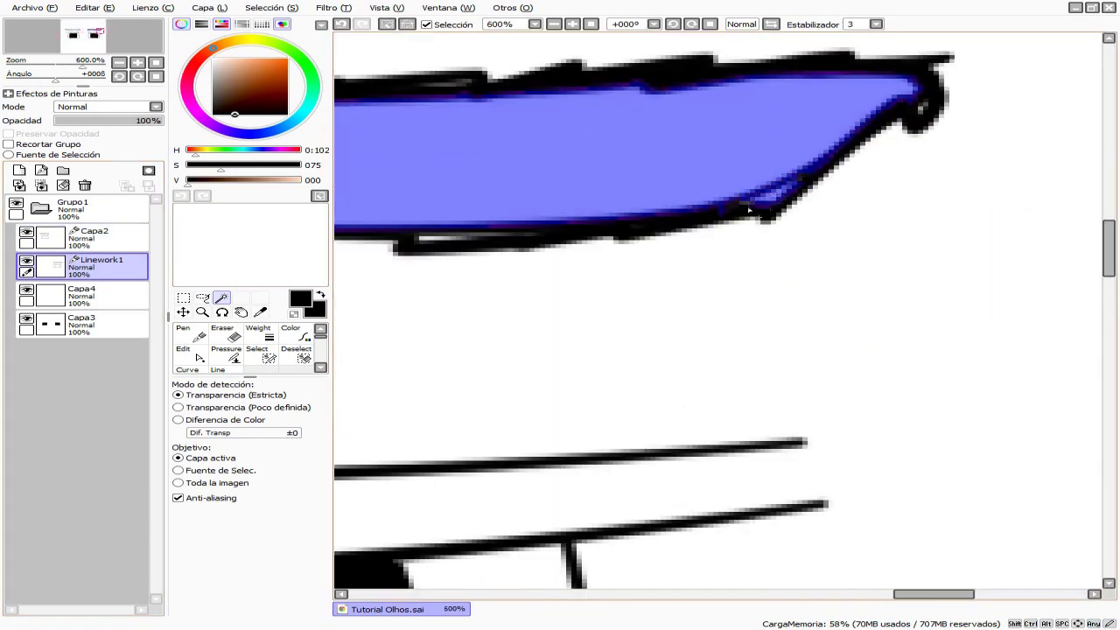
pyautogui.scroll(-4, 905, 295)
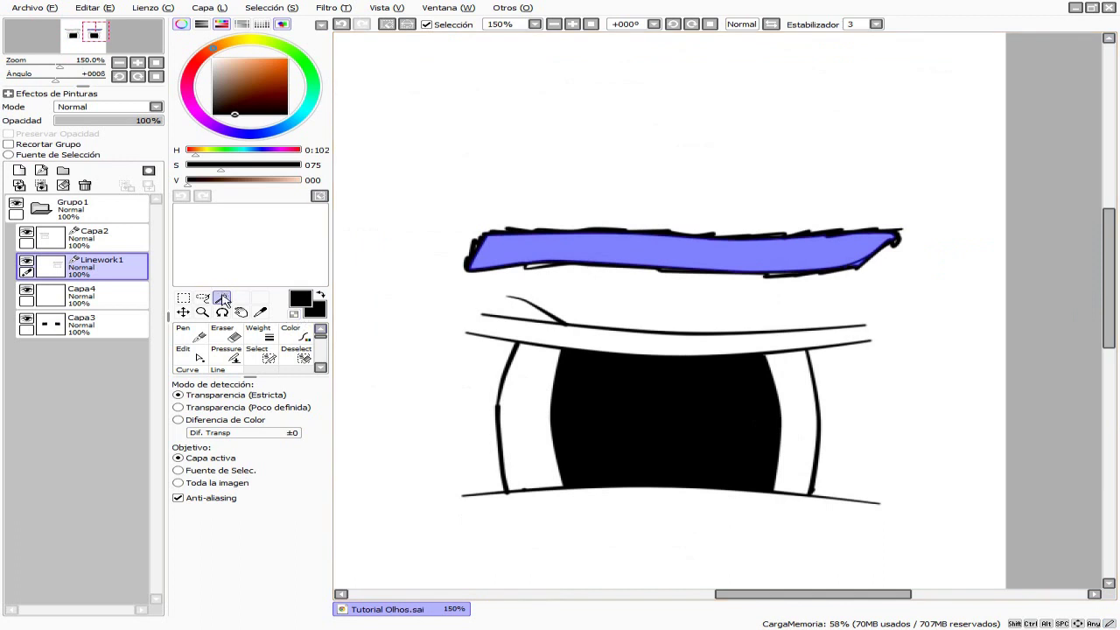
# Add the small enclosed gaps along the Linework1 eyebrow's outline to the Magic Wand selection, leaving out the area outside the linework
pyautogui.scroll(2, 665, 354)
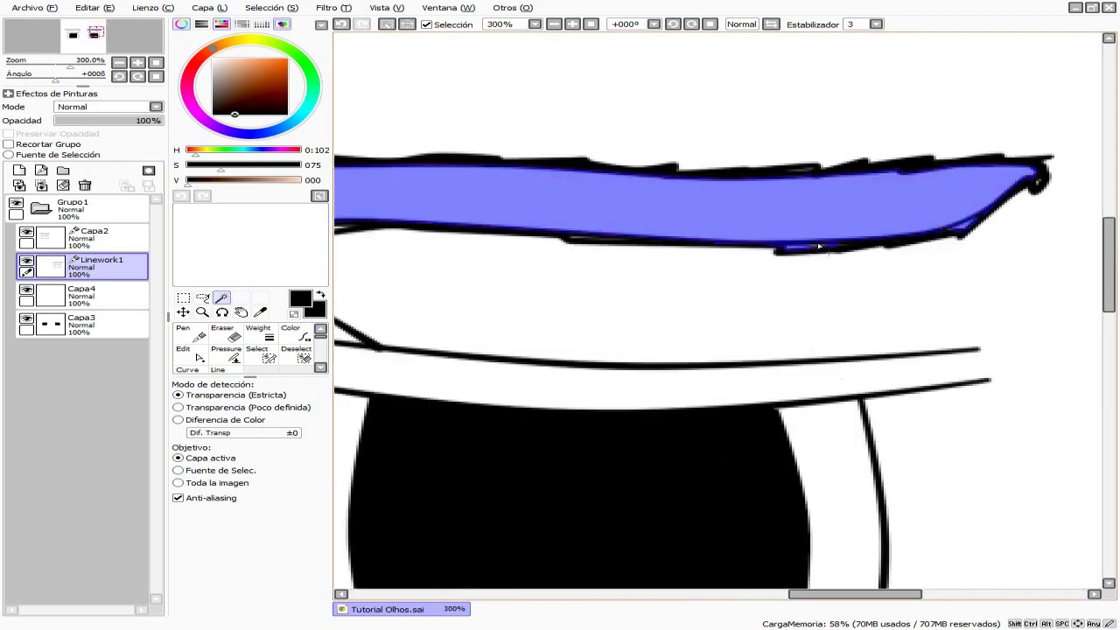
pyautogui.scroll(-3, 813, 250)
pyautogui.scroll(5, 787, 245)
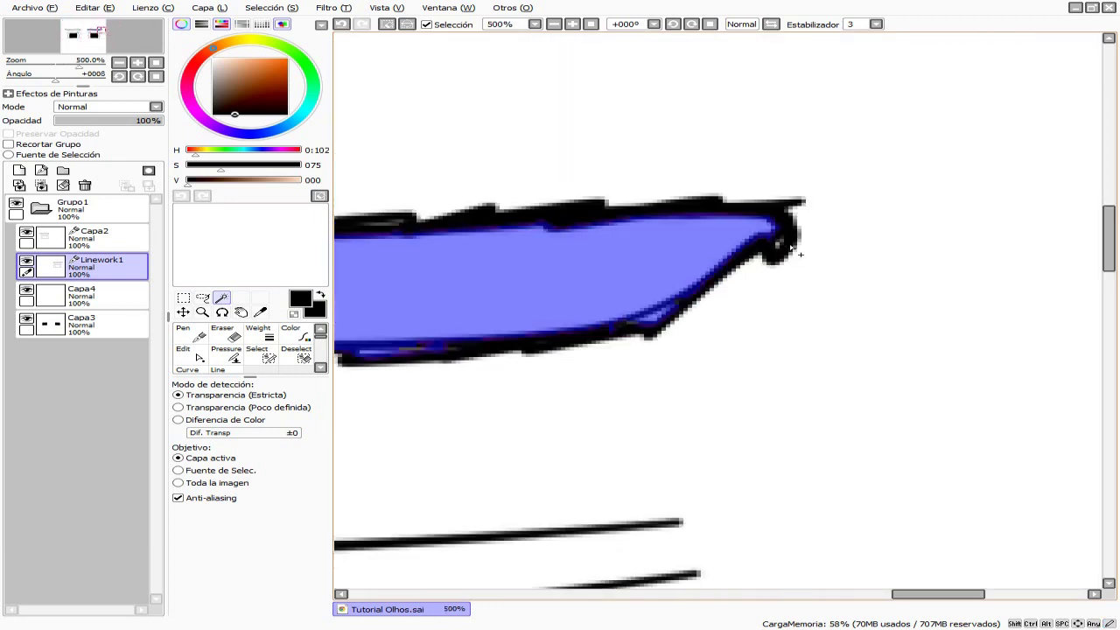
pyautogui.scroll(-4, 880, 285)
pyautogui.scroll(2, 475, 298)
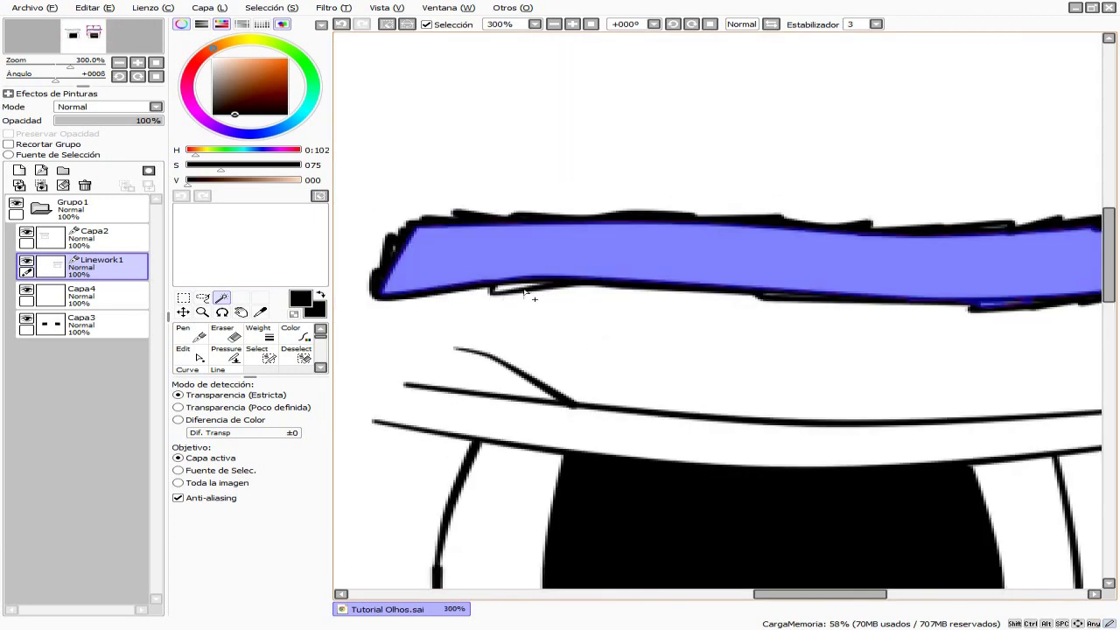
pyautogui.press('ctrl')
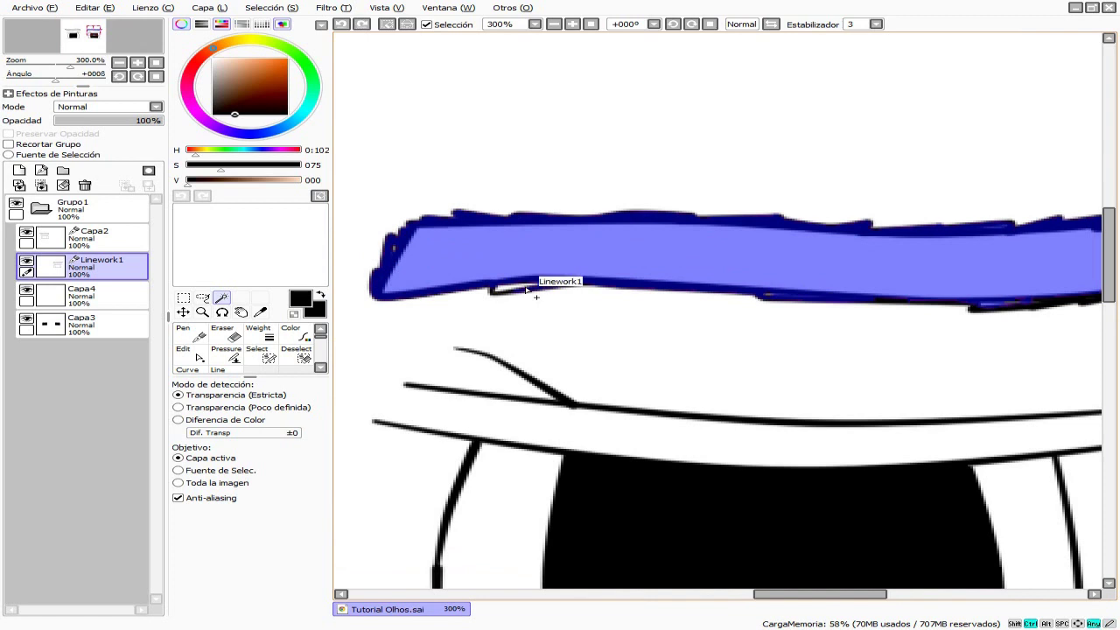
pyautogui.click(522, 294)
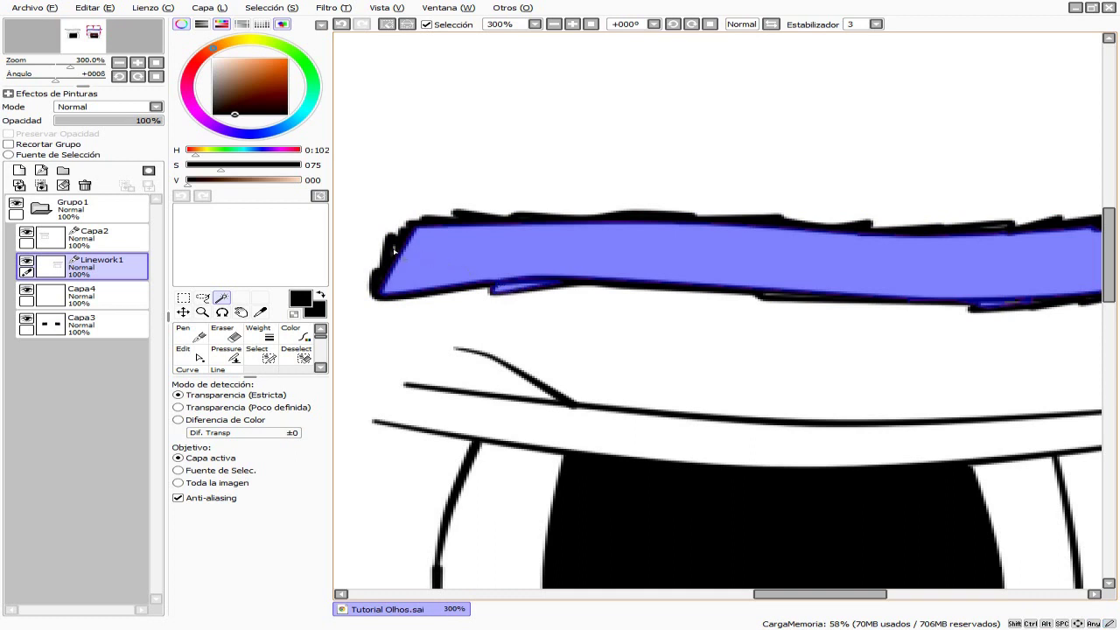
pyautogui.scroll(-2, 393, 251)
pyautogui.scroll(3, 687, 300)
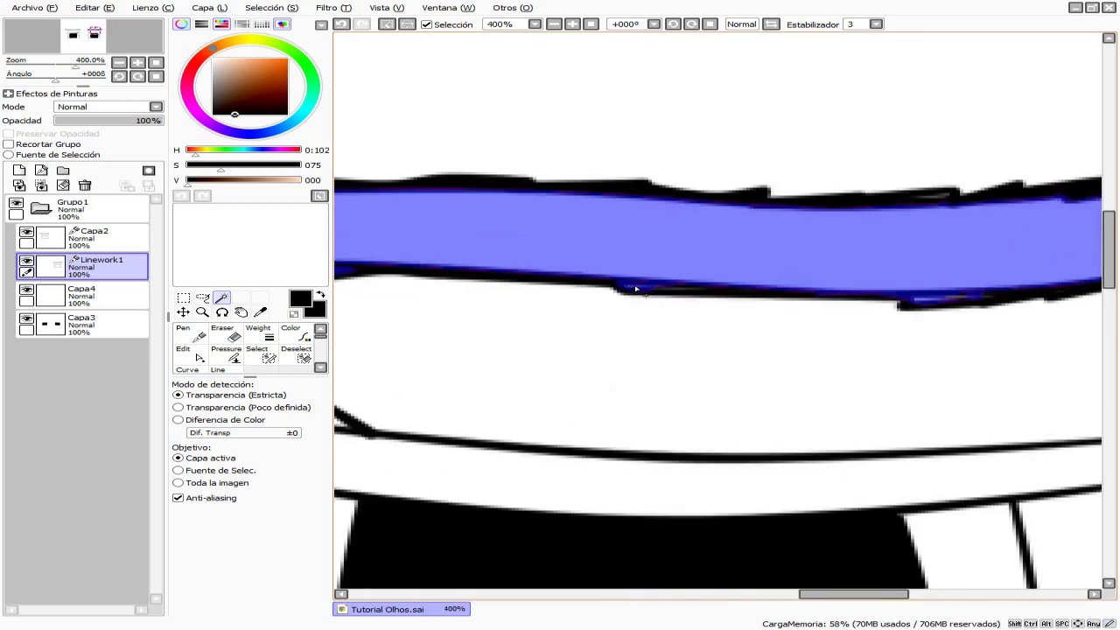
pyautogui.scroll(-5, 688, 291)
pyautogui.scroll(1, 778, 303)
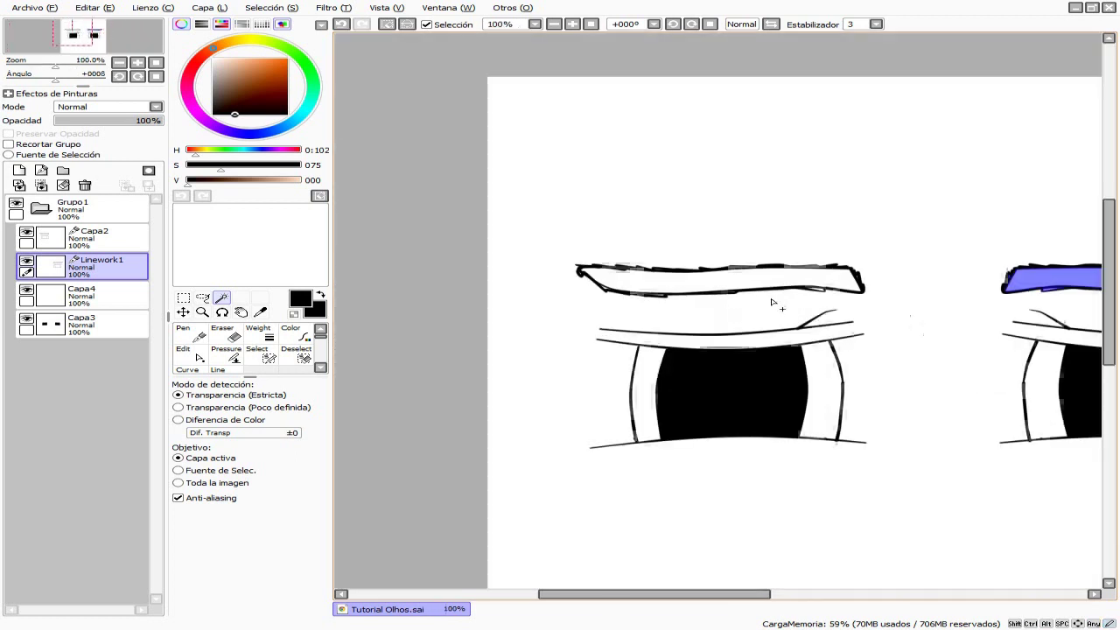
pyautogui.click(711, 296)
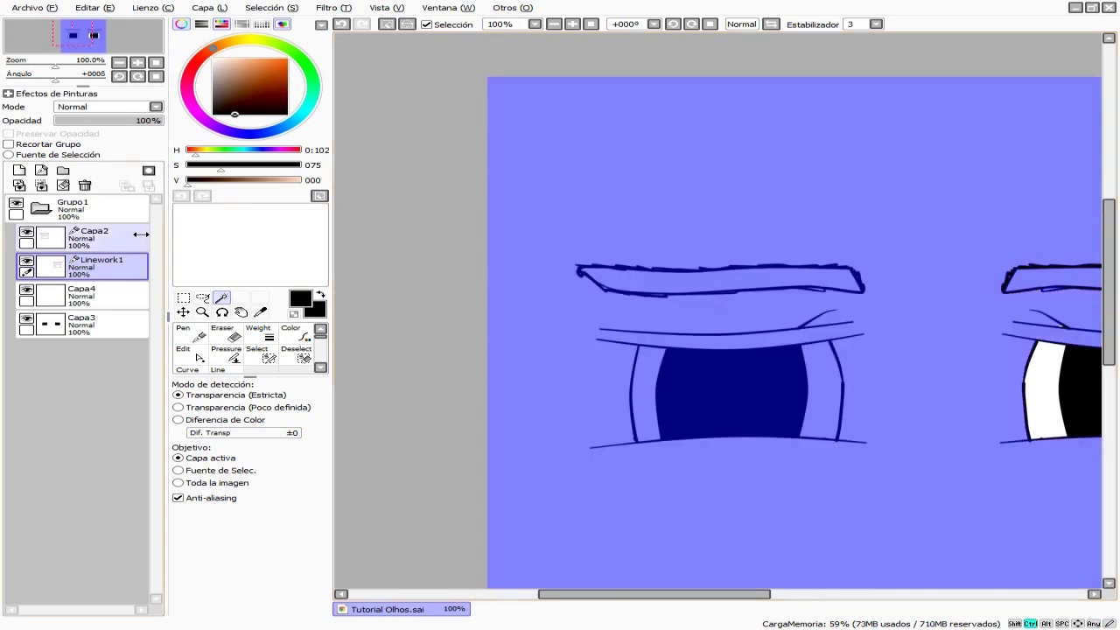
pyautogui.hotkey('ctrl', 'd')
# Paint the selected Linework1 eyebrow on the Capa4 layer with the Boli tinta brush in a very dark brown with V 022
pyautogui.click(139, 298)
pyautogui.press('alt')
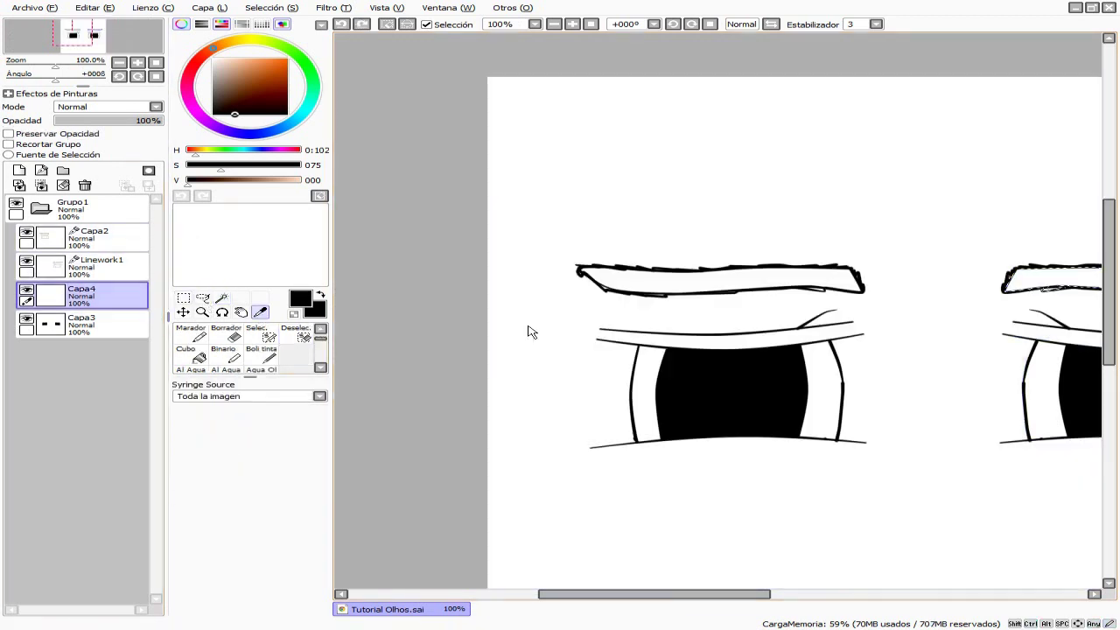
pyautogui.scroll(-2, 667, 307)
pyautogui.scroll(1, 612, 283)
pyautogui.moveTo(187, 181); pyautogui.dragTo(205, 185)
pyautogui.click(260, 355)
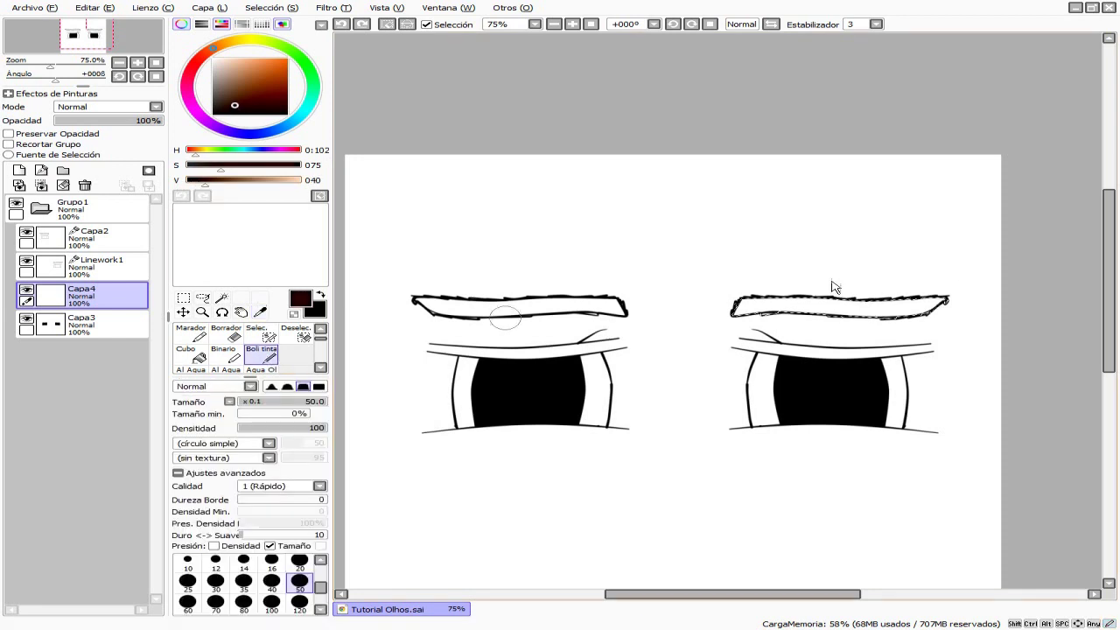
pyautogui.moveTo(839, 302); pyautogui.dragTo(1094, 313)
pyautogui.scroll(1, 710, 281)
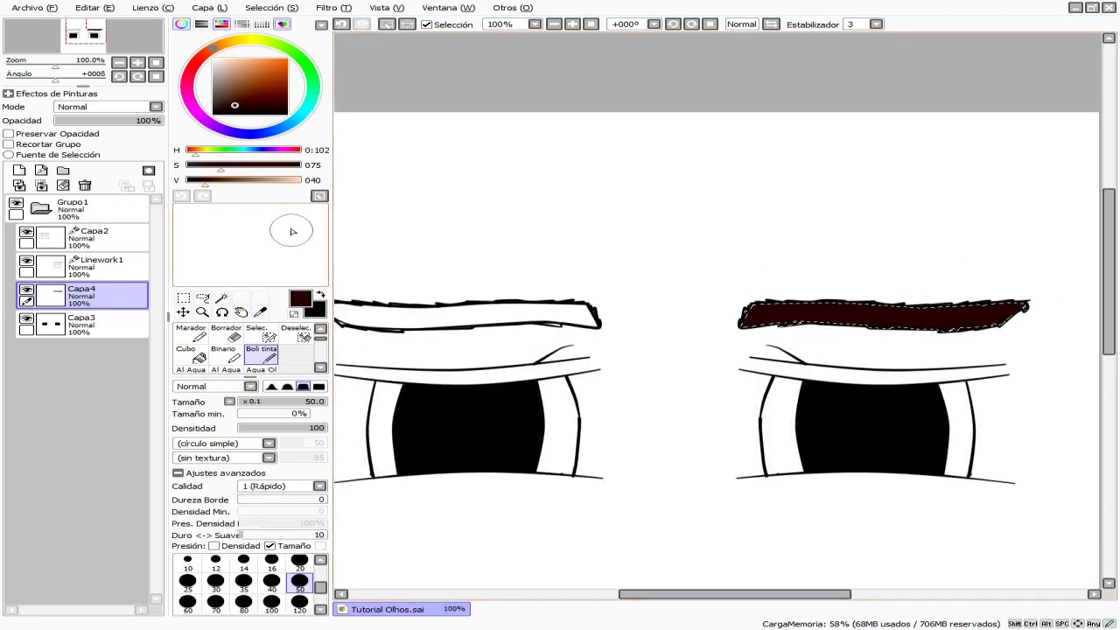
pyautogui.click(199, 184)
pyautogui.click(197, 185)
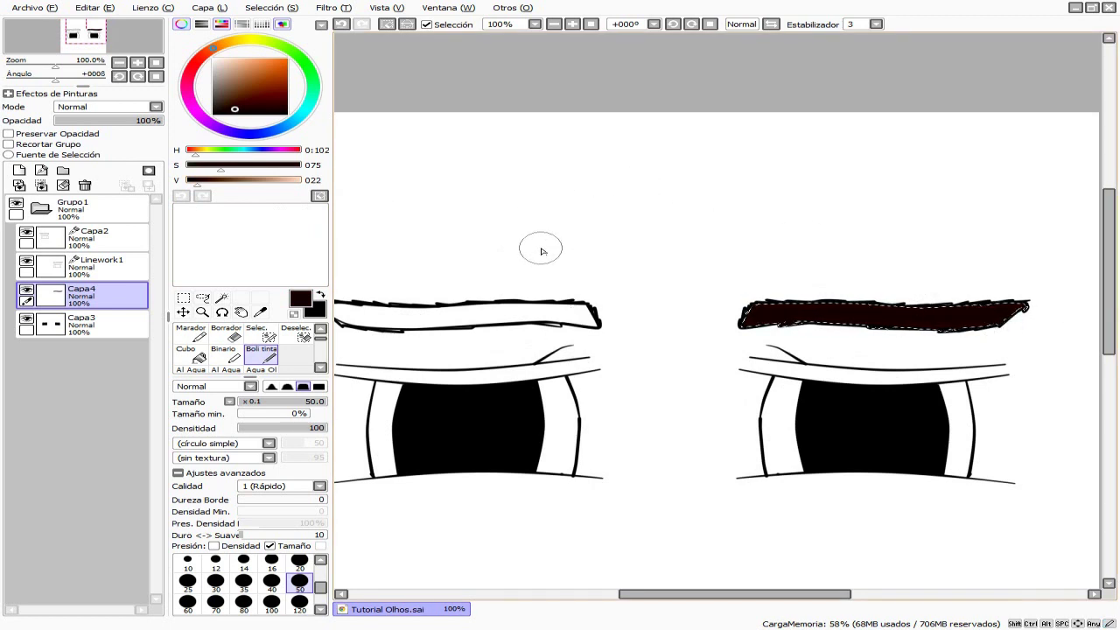
# Add the inside of the Capa2 eye's eyebrow to the selection using the Magic Wand on the Capa2 layer
pyautogui.click(86, 231)
pyautogui.click(221, 297)
pyautogui.keyDown('shift'); pyautogui.click(445, 319); pyautogui.keyUp('shift')
pyautogui.hscroll(-3, 649, 335)
pyautogui.scroll(3, 649, 335)
pyautogui.scroll(-2, 555, 332)
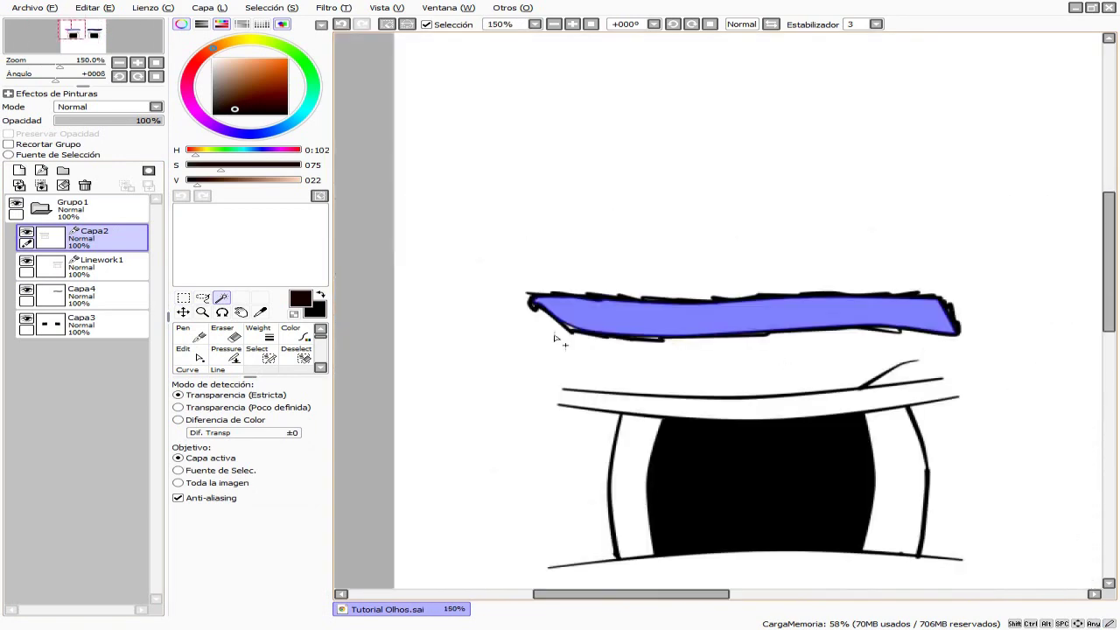
# Add the small enclosed gaps along the upper, lower and end outlines of the Capa2 eyebrow to the selection
pyautogui.scroll(3, 612, 331)
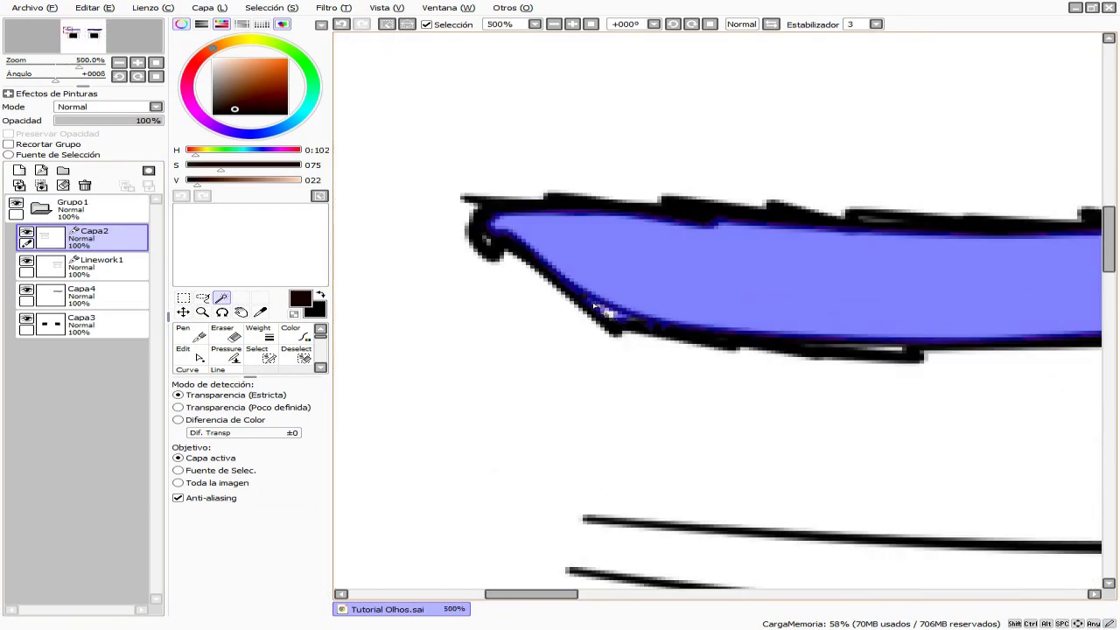
pyautogui.scroll(-3, 636, 324)
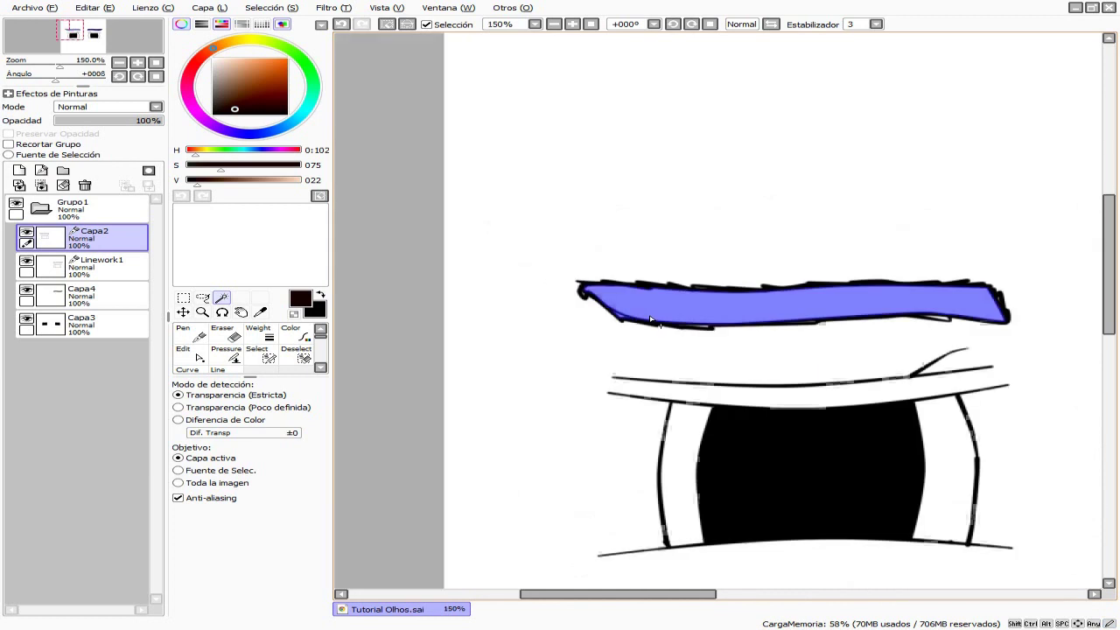
pyautogui.scroll(2, 612, 315)
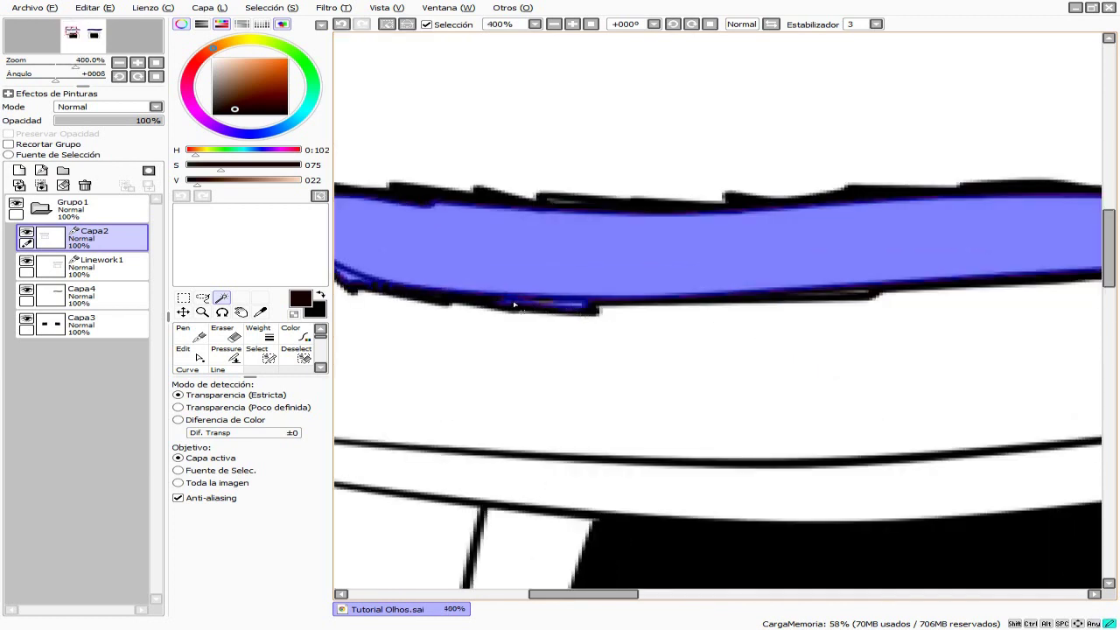
pyautogui.scroll(-2, 566, 303)
pyautogui.scroll(2, 425, 265)
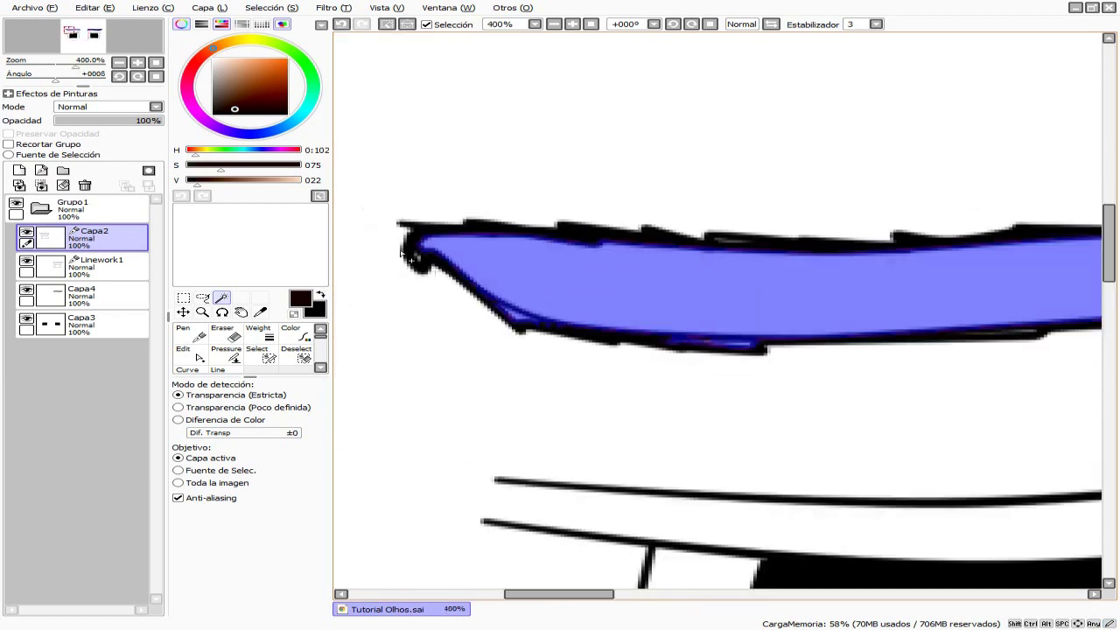
pyautogui.scroll(-2, 496, 253)
pyautogui.scroll(3, 953, 287)
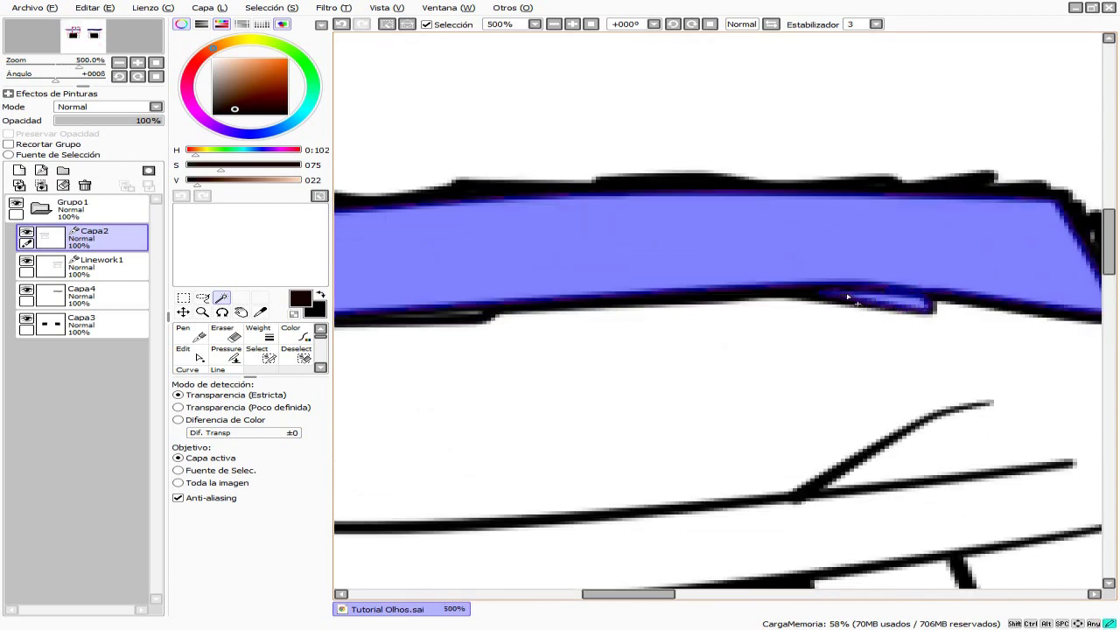
pyautogui.scroll(-3, 531, 257)
pyautogui.scroll(2, 506, 276)
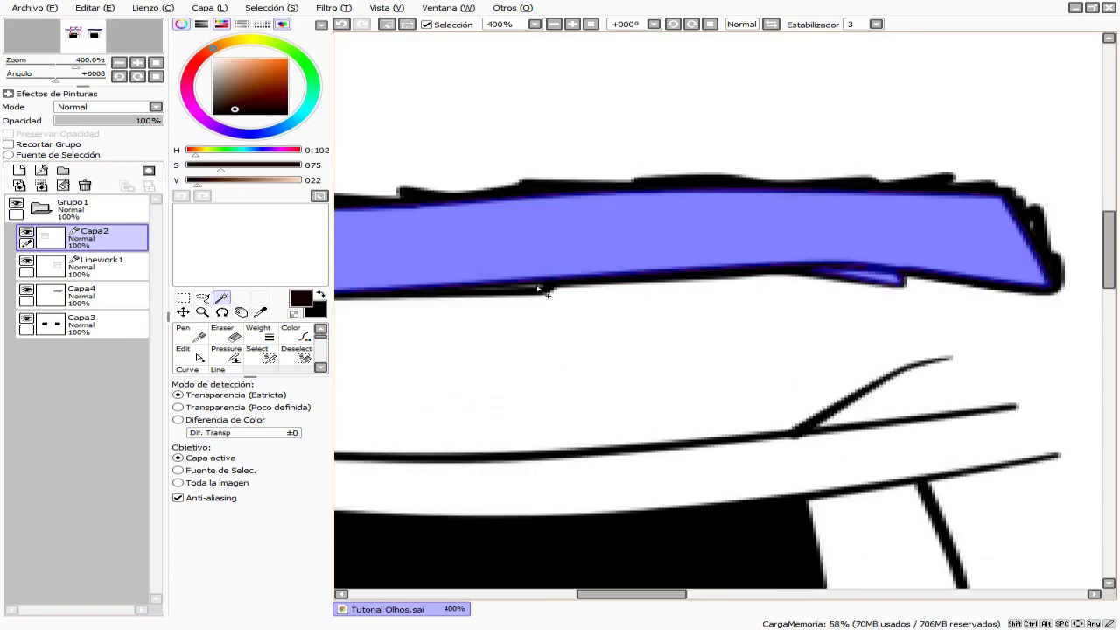
pyautogui.scroll(-4, 493, 291)
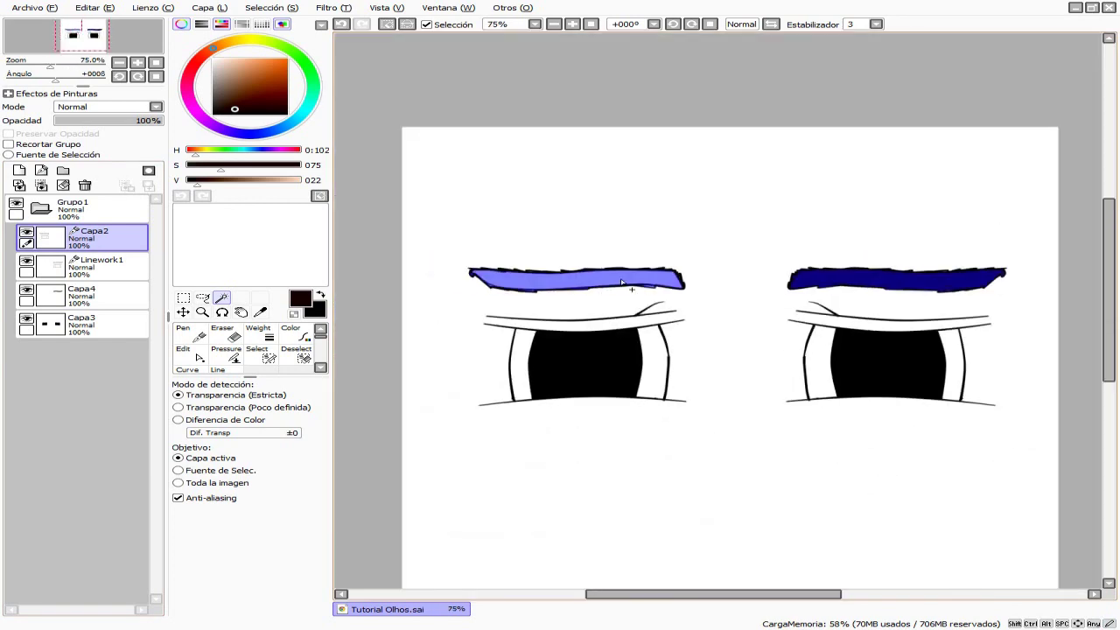
pyautogui.scroll(2, 540, 274)
pyautogui.scroll(-1, 540, 274)
pyautogui.scroll(4, 541, 274)
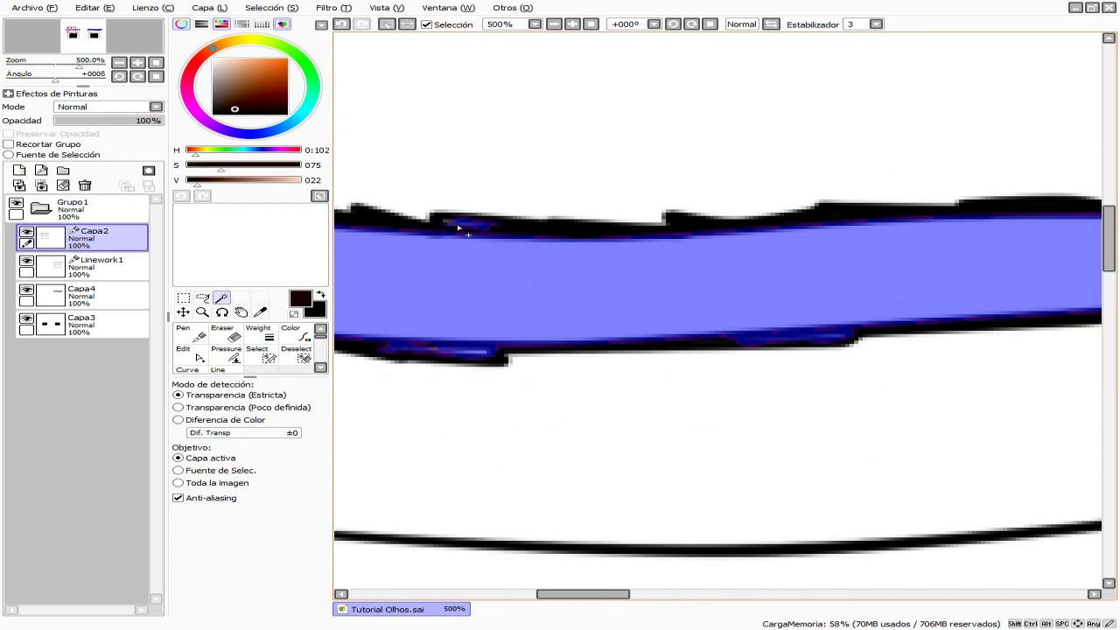
pyautogui.scroll(-4, 664, 300)
pyautogui.scroll(5, 846, 272)
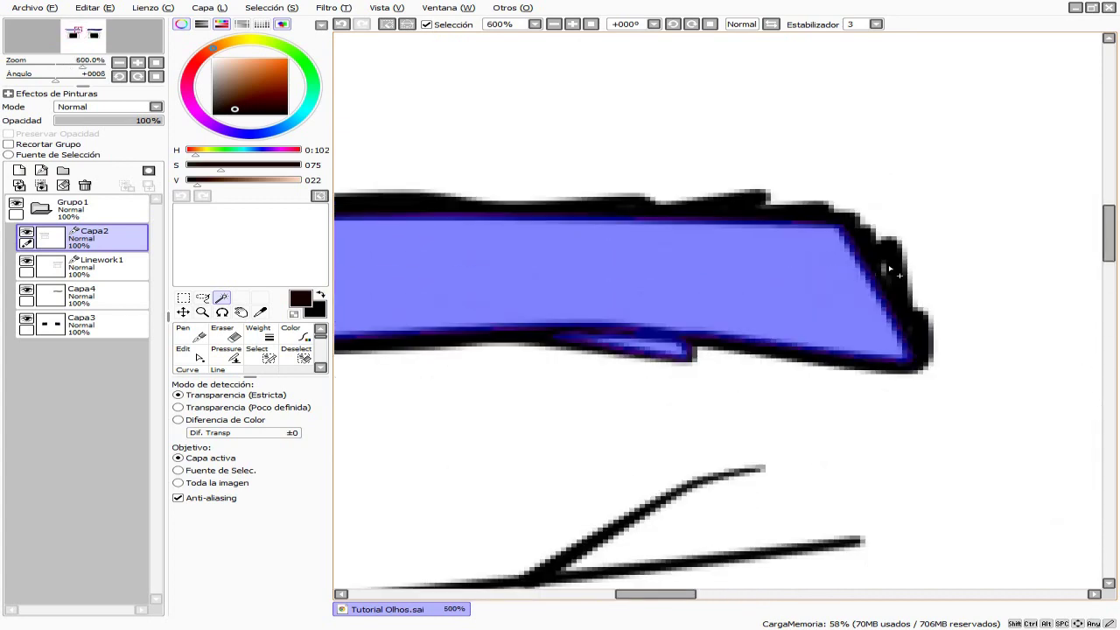
pyautogui.scroll(-7, 883, 273)
pyautogui.scroll(2, 525, 289)
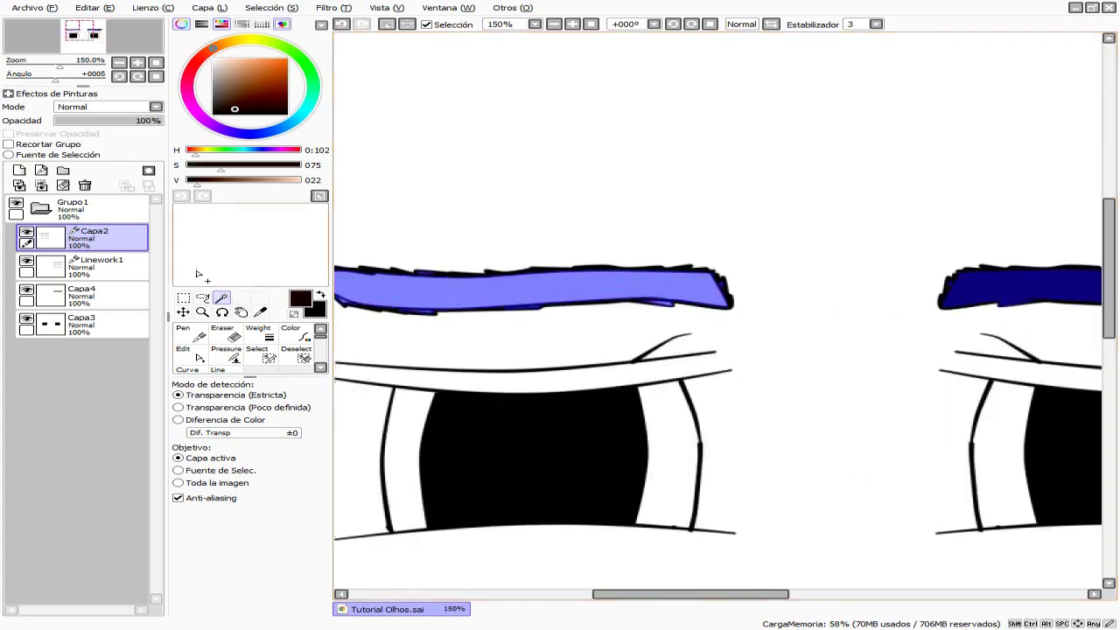
# Paint the selected Capa2 eyebrow dark brown on Capa4 with the Boli tinta brush, clear the selection and switch to the Lasso
pyautogui.click(100, 297)
pyautogui.press('n')
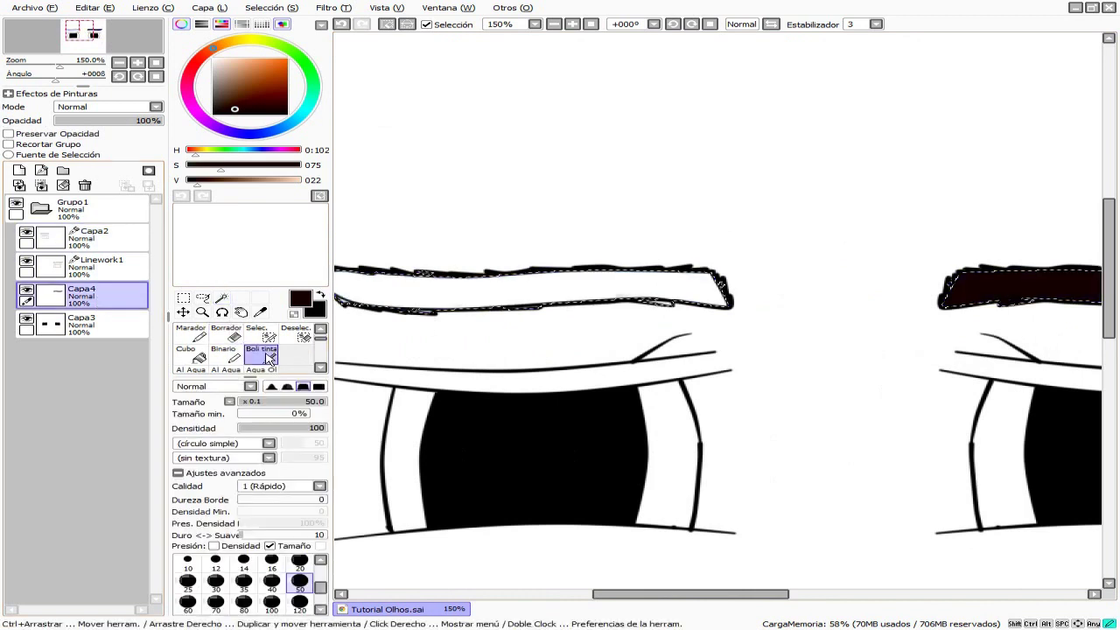
pyautogui.scroll(-4, 463, 273)
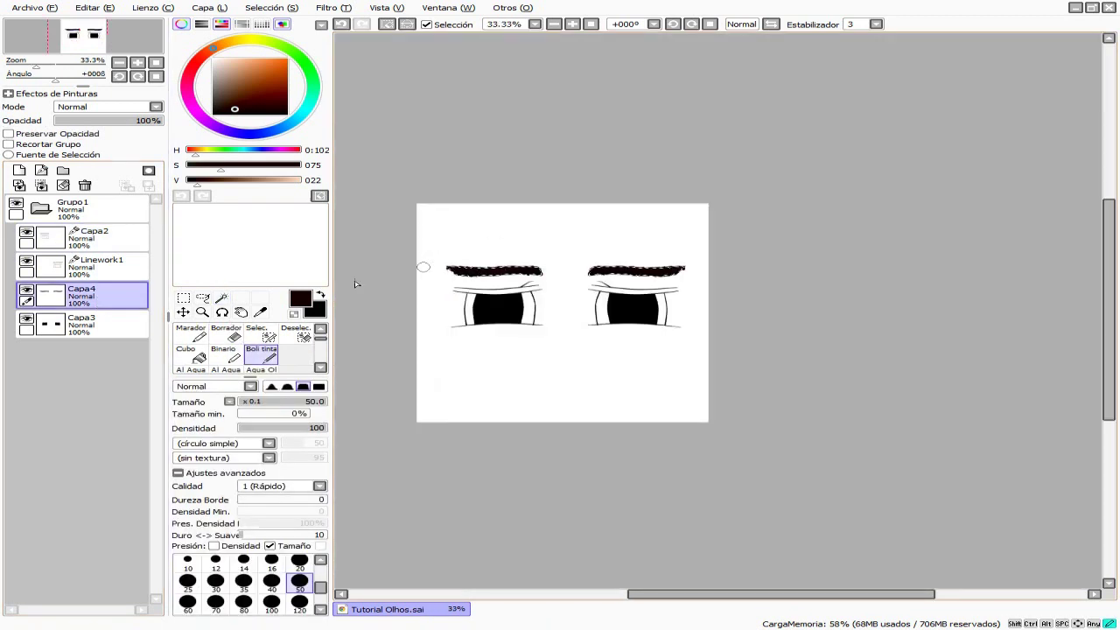
pyautogui.click(203, 297)
# Inspect both filled eyebrows at different zoom levels to compare their brown with the black linework
pyautogui.scroll(-2, 745, 332)
pyautogui.scroll(1, 610, 337)
pyautogui.scroll(2, 610, 337)
pyautogui.scroll(-1, 620, 338)
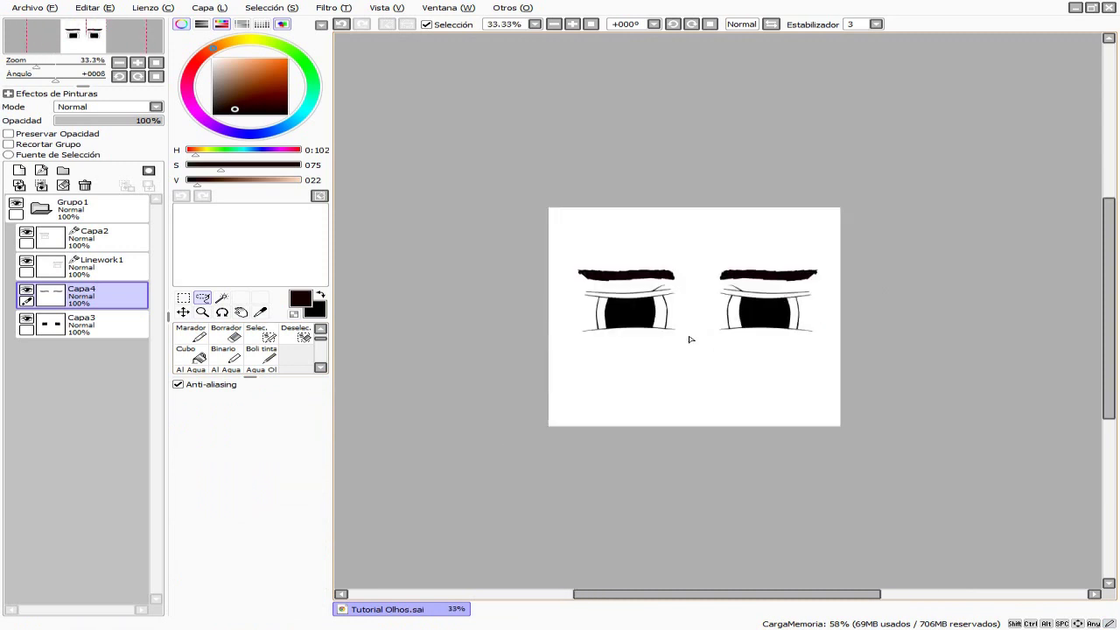
pyautogui.scroll(-1, 691, 336)
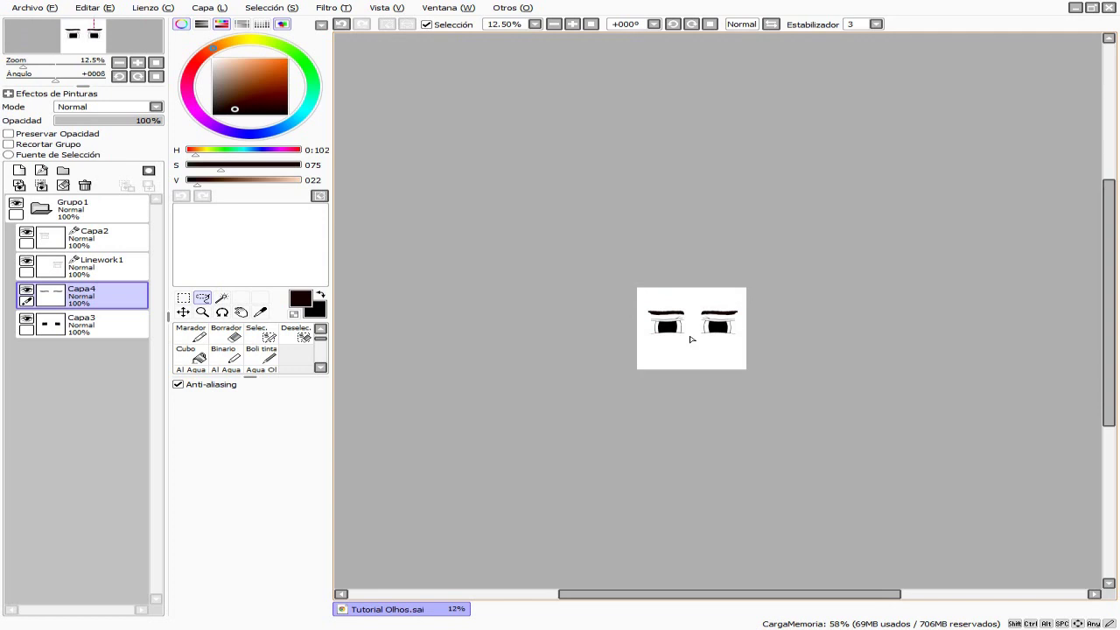
pyautogui.scroll(3, 475, 263)
pyautogui.scroll(-3, 532, 294)
pyautogui.scroll(1, 612, 297)
pyautogui.scroll(-1, 677, 299)
pyautogui.scroll(2, 569, 263)
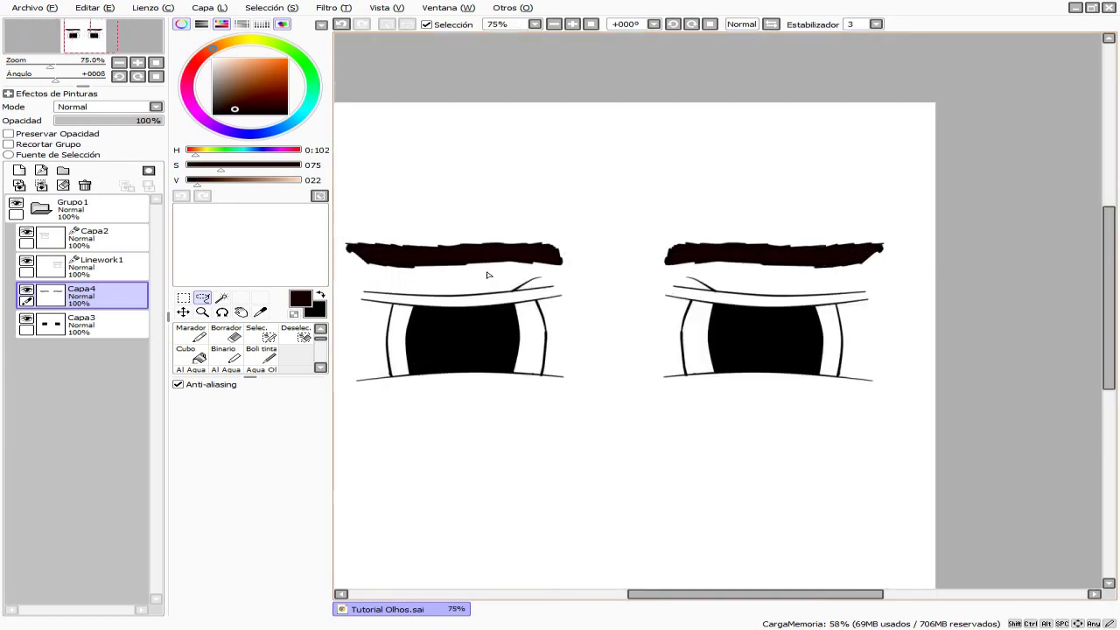
pyautogui.scroll(2, 487, 274)
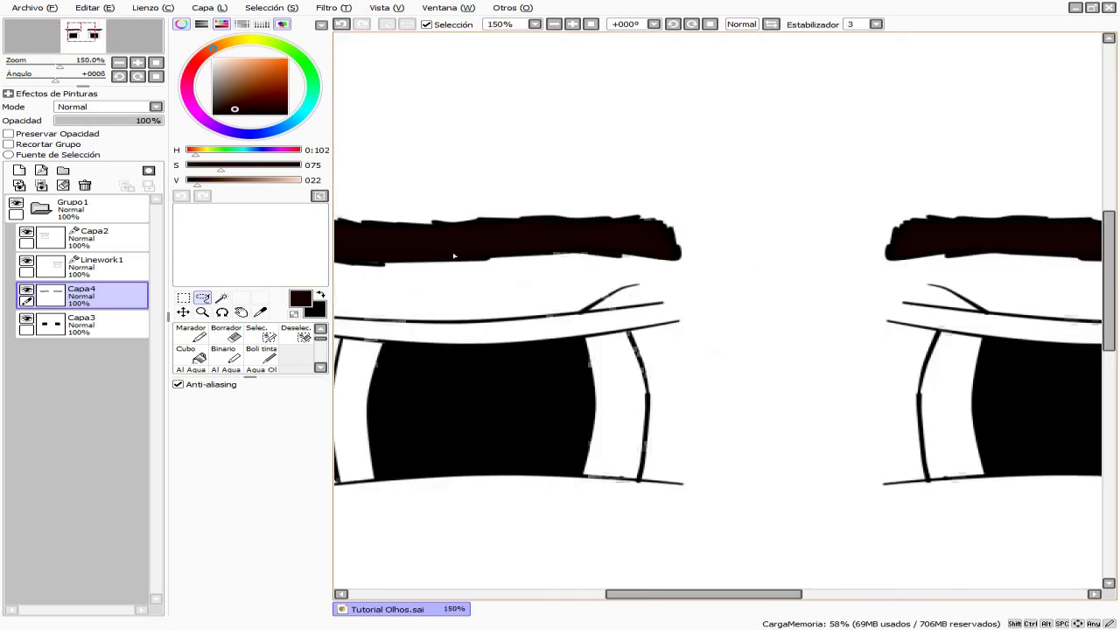
pyautogui.scroll(-1, 450, 250)
pyautogui.scroll(1, 684, 320)
# Set the brush colour's V value to 026, keeping the same dark brown hue
pyautogui.click(227, 180)
pyautogui.moveTo(227, 181); pyautogui.dragTo(199, 180)
pyautogui.scroll(-7, 778, 416)
pyautogui.scroll(3, 665, 350)
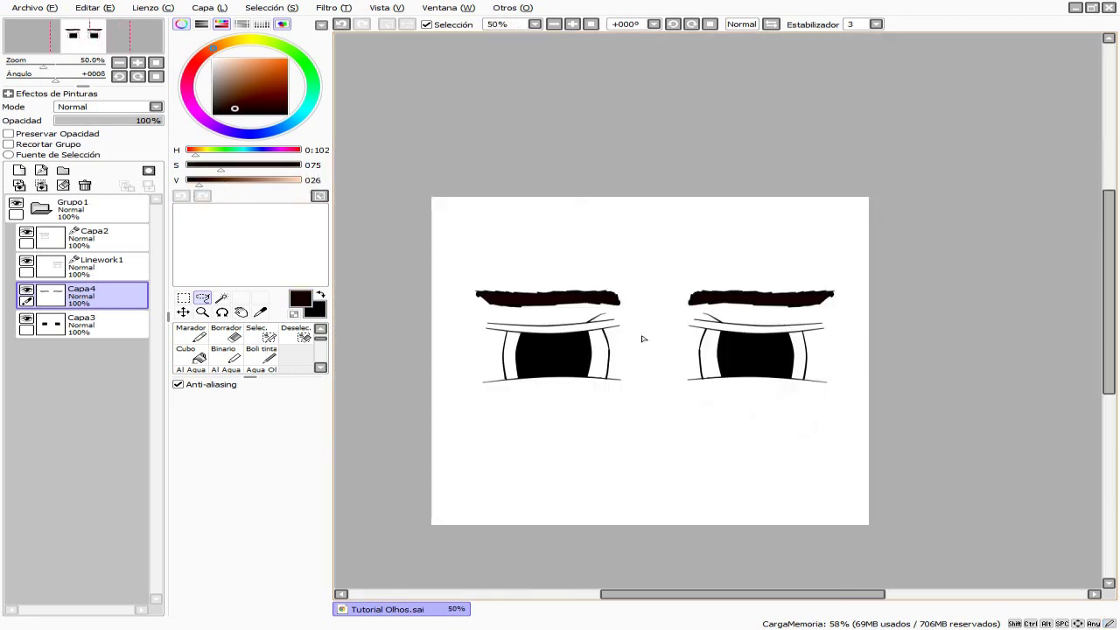
pyautogui.scroll(1, 651, 324)
pyautogui.scroll(1, 673, 359)
pyautogui.scroll(-2, 669, 356)
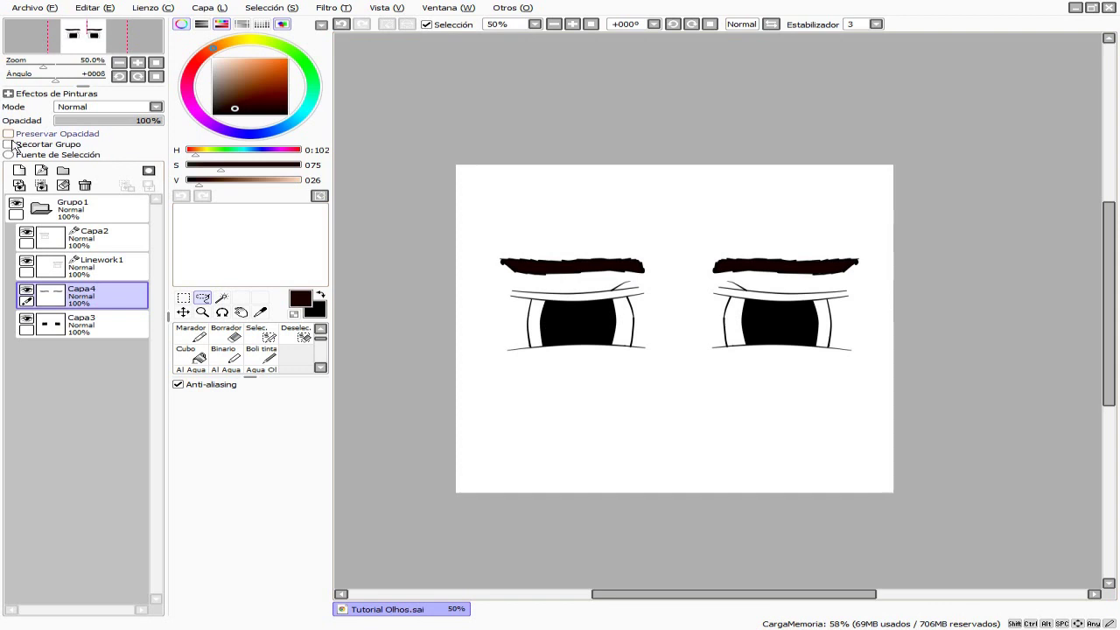
pyautogui.scroll(-1, 680, 326)
pyautogui.scroll(1, 678, 333)
pyautogui.scroll(1, 702, 343)
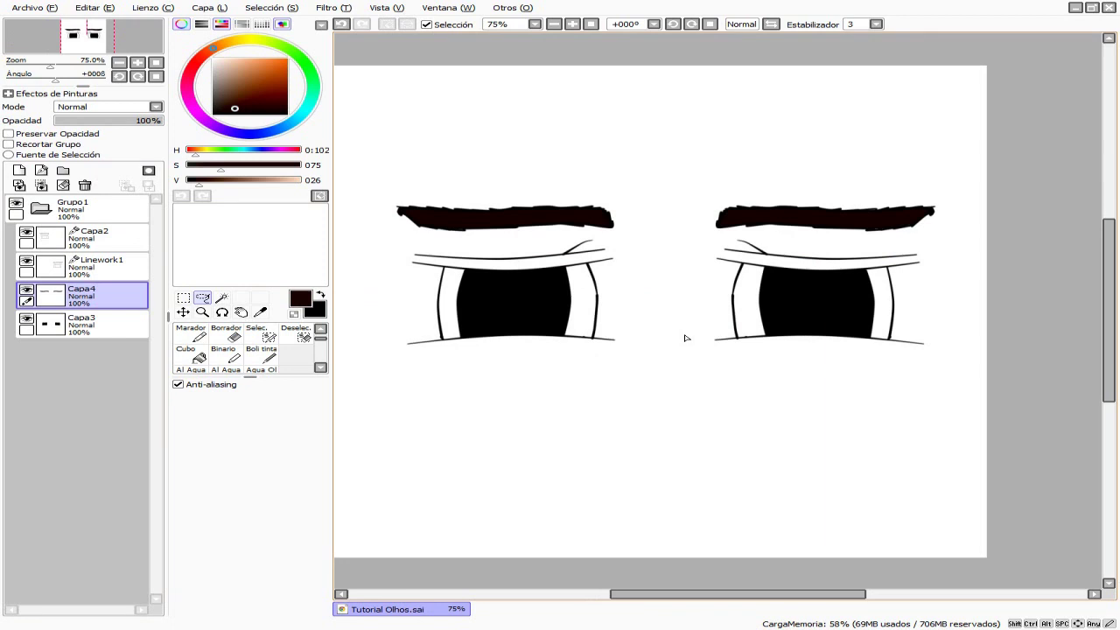
pyautogui.scroll(-3, 686, 337)
pyautogui.scroll(2, 700, 324)
pyautogui.scroll(1, 665, 329)
pyautogui.scroll(-3, 639, 337)
pyautogui.scroll(2, 612, 338)
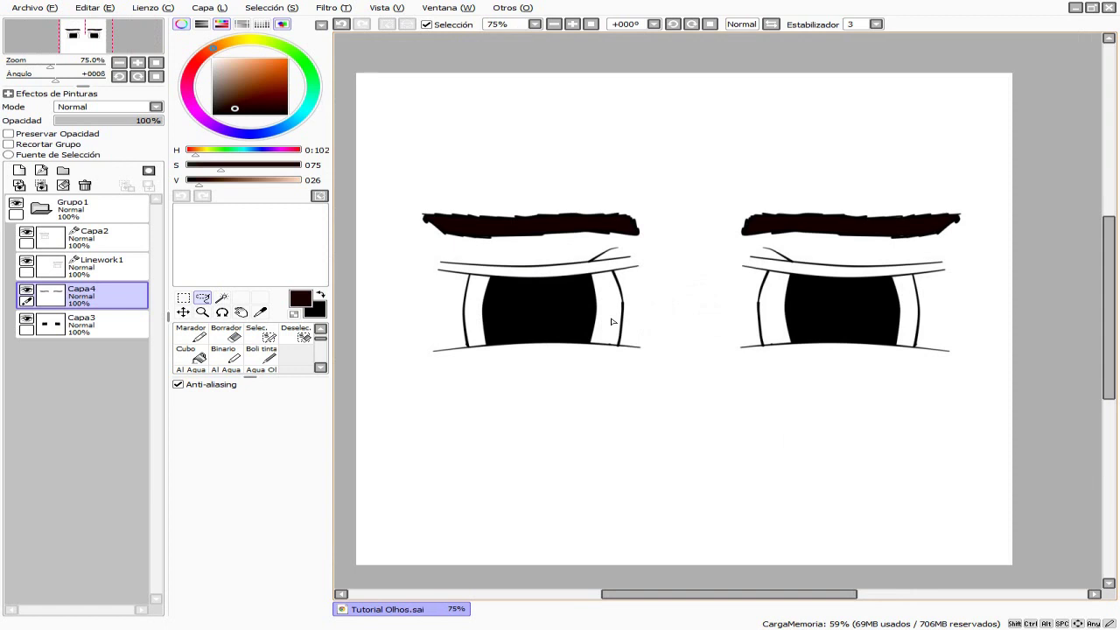
# Select both black irises on Capa3 with the Magic Wand in Transparencia (Estricta) mode, undoing the stray selection of the background
pyautogui.click(79, 325)
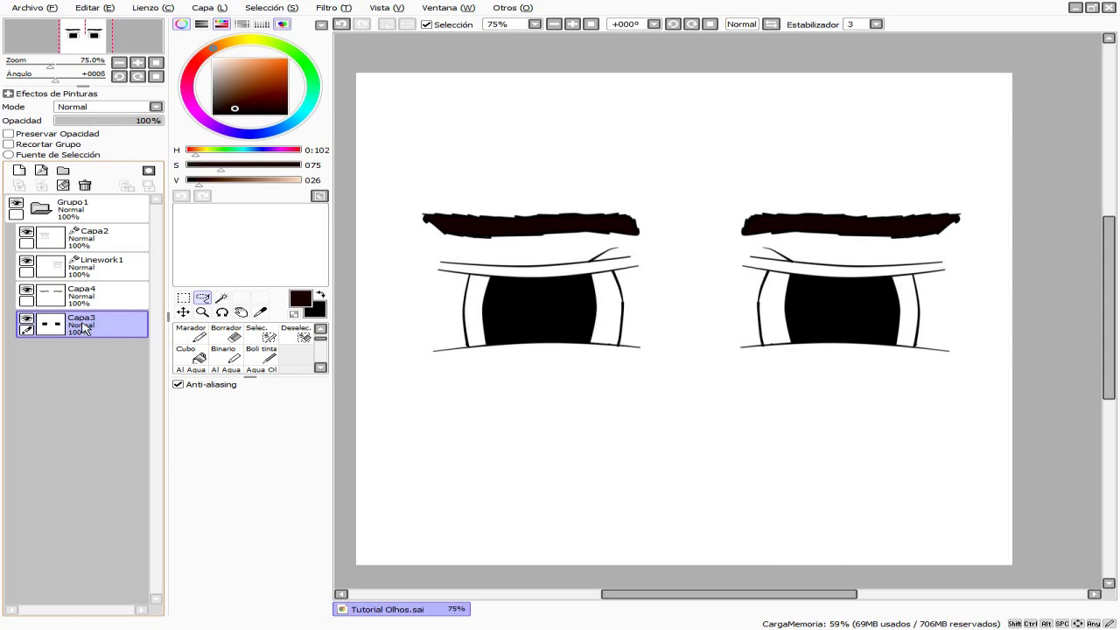
pyautogui.click(224, 299)
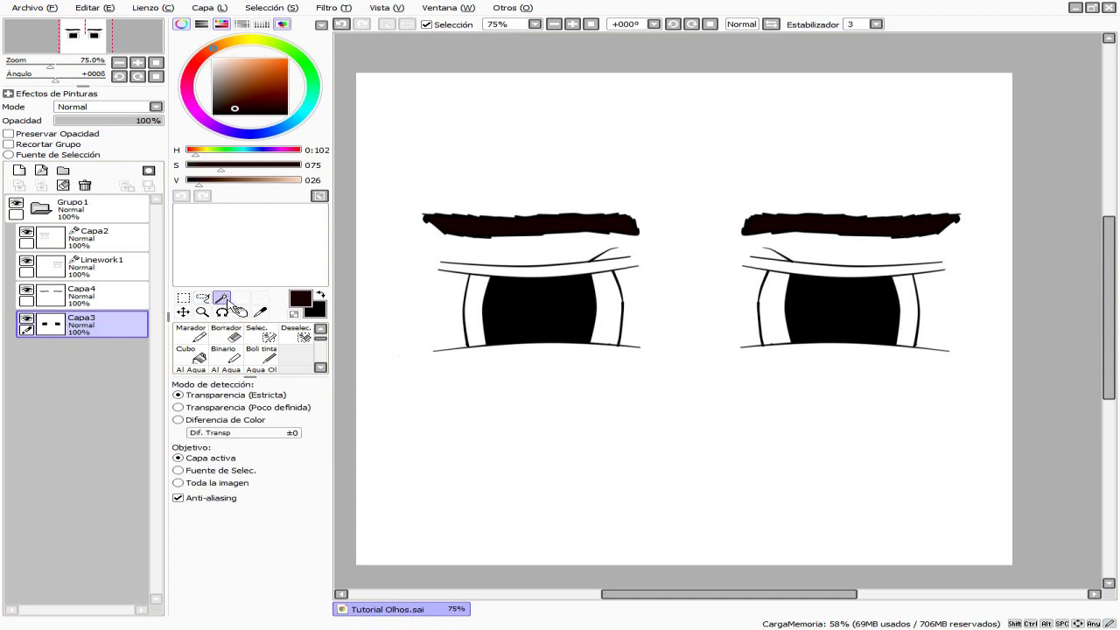
pyautogui.click(542, 320)
pyautogui.click(821, 293)
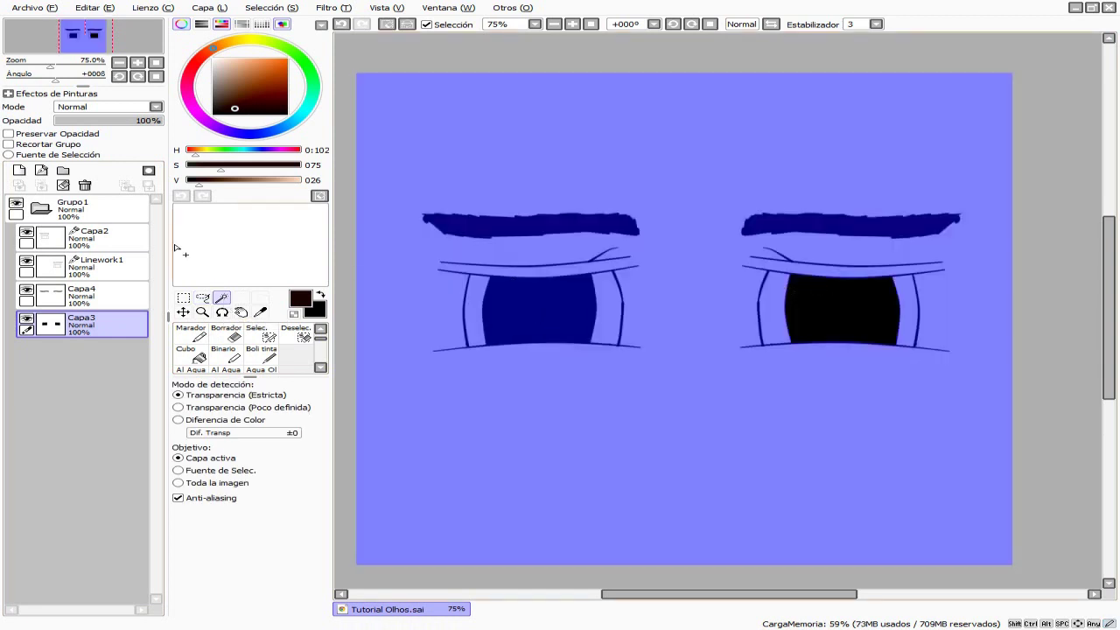
pyautogui.hotkey('ctrl', 'z')
pyautogui.click(865, 306)
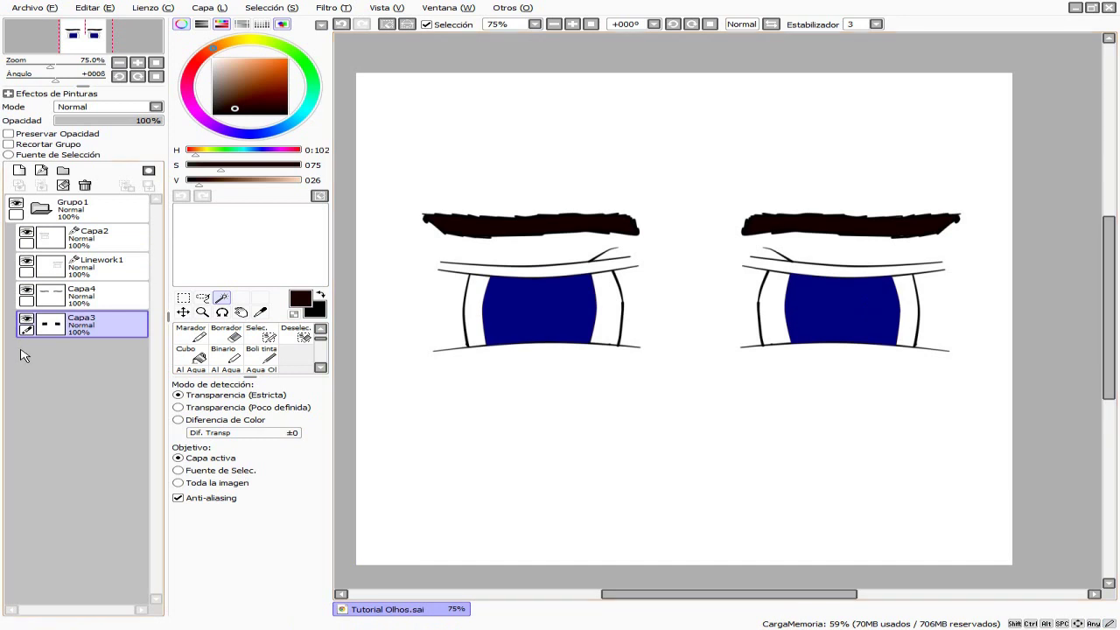
# Inspect the two selected irises at different zoom levels
pyautogui.scroll(-4, 573, 324)
pyautogui.scroll(-2, 572, 362)
pyautogui.scroll(6, 667, 282)
pyautogui.scroll(-4, 672, 306)
pyautogui.scroll(2, 672, 306)
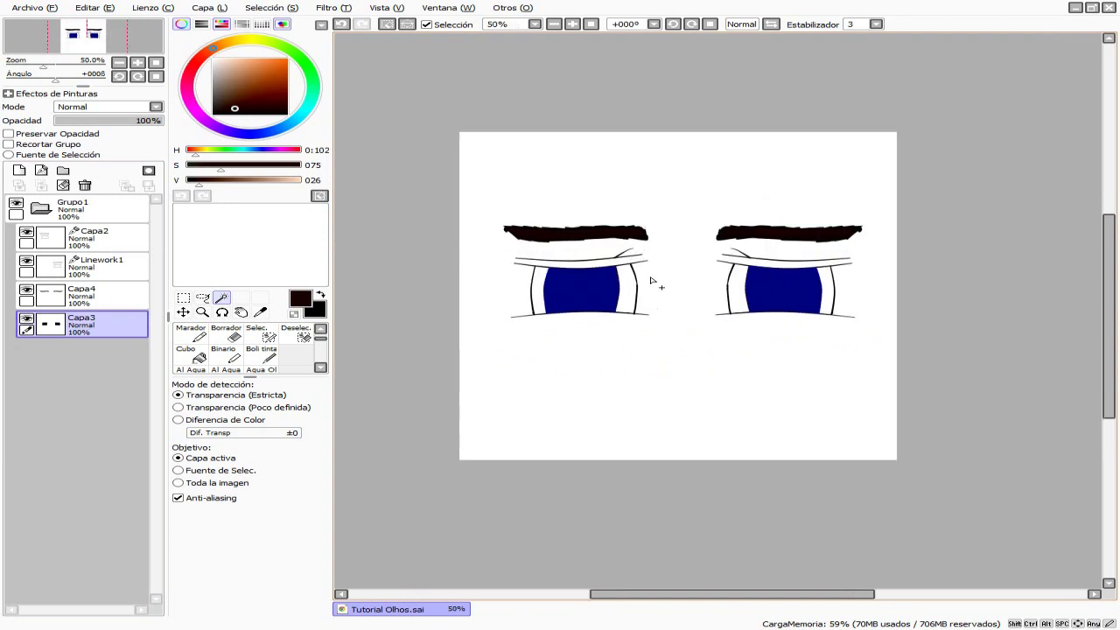
pyautogui.scroll(2, 652, 282)
pyautogui.scroll(-1, 666, 304)
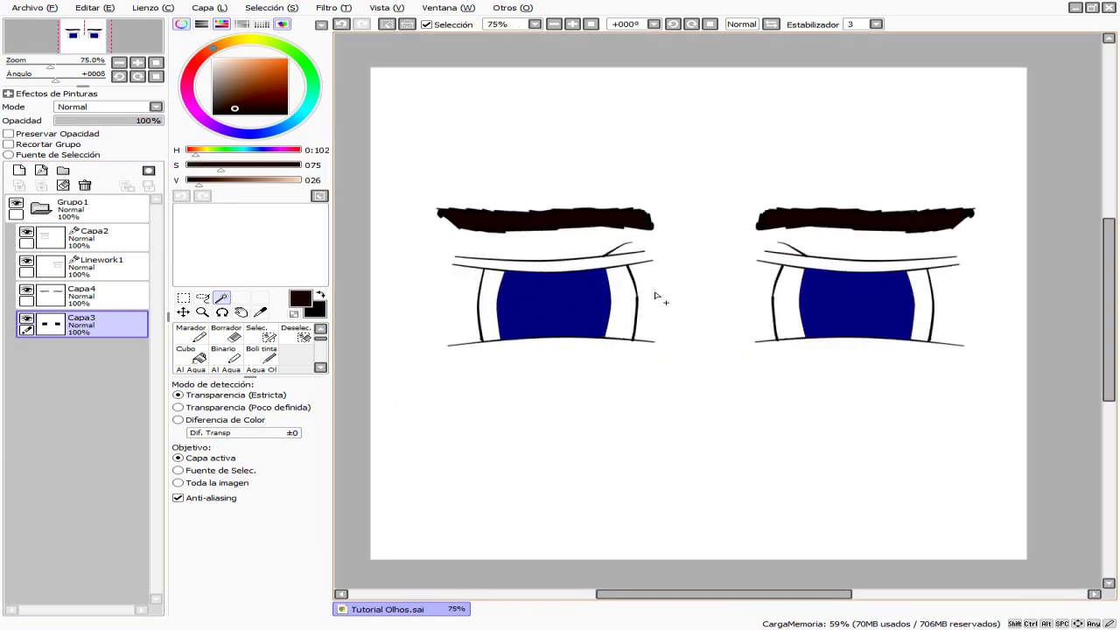
# Sample the left eyebrow's dark brown with the eyedropper and set the colour's V value to 072
pyautogui.scroll(1, 242, 348)
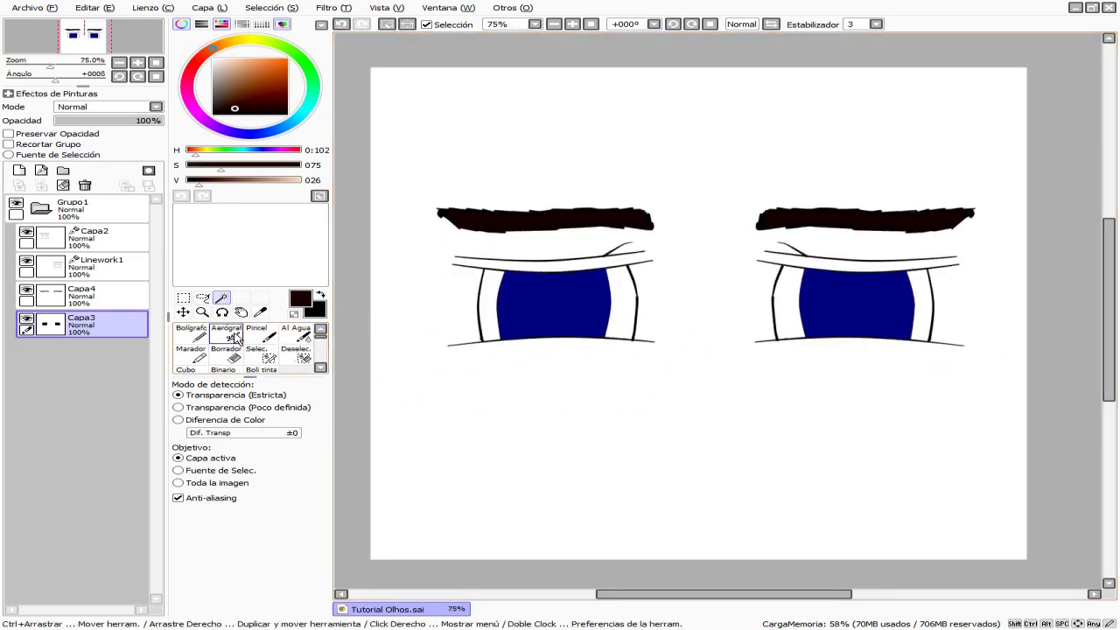
pyautogui.click(233, 337)
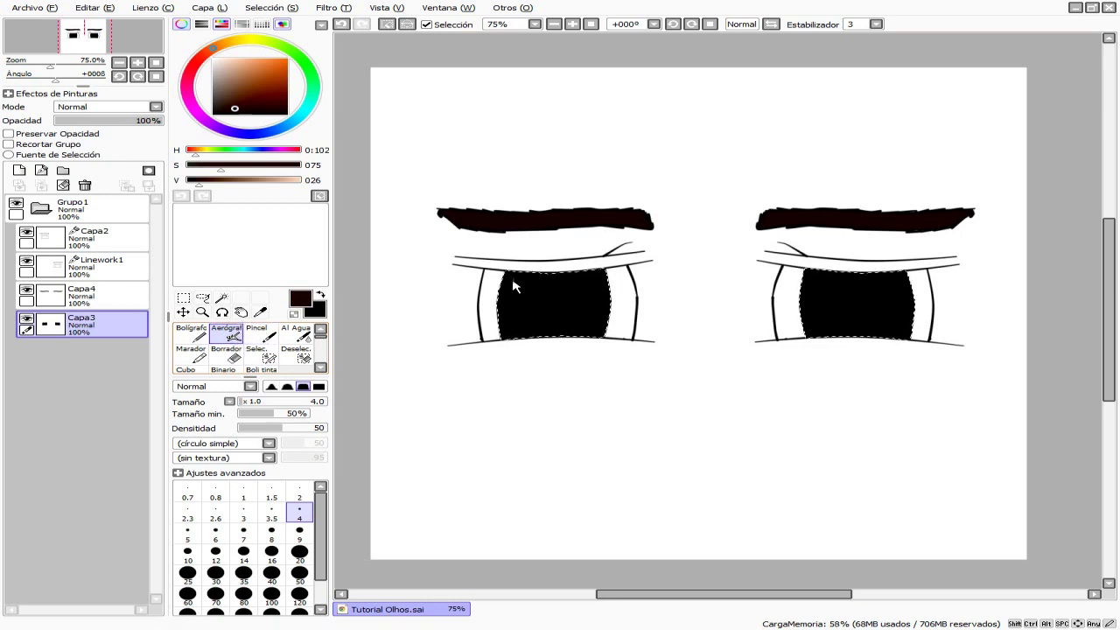
pyautogui.scroll(-1, 514, 286)
pyautogui.scroll(2, 679, 294)
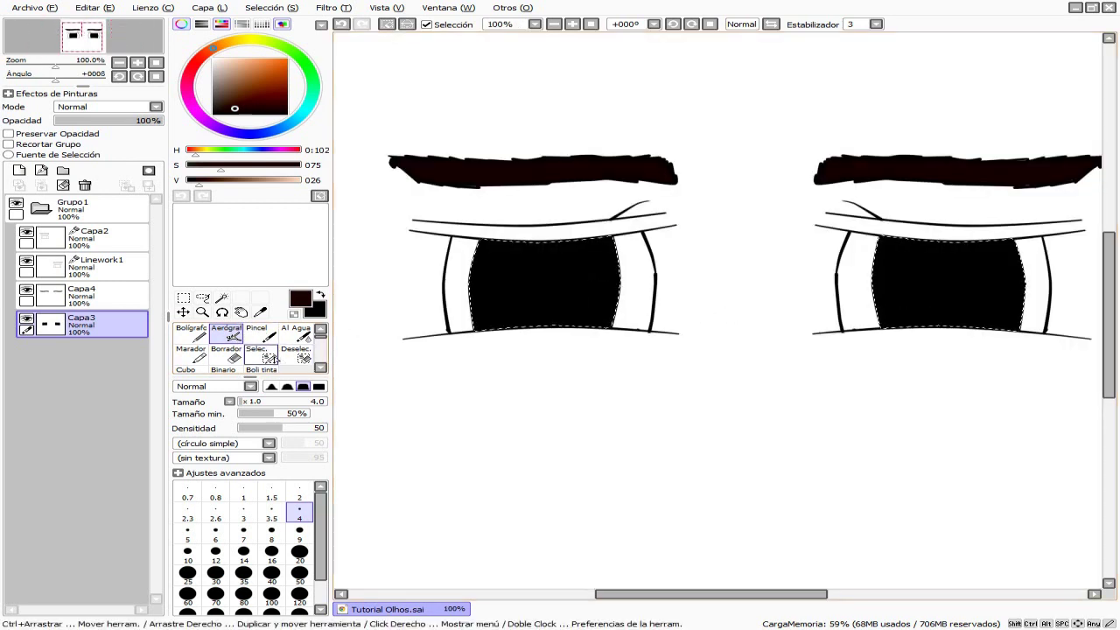
pyautogui.scroll(-1, 274, 359)
pyautogui.scroll(-2, 459, 245)
pyautogui.scroll(4, 459, 244)
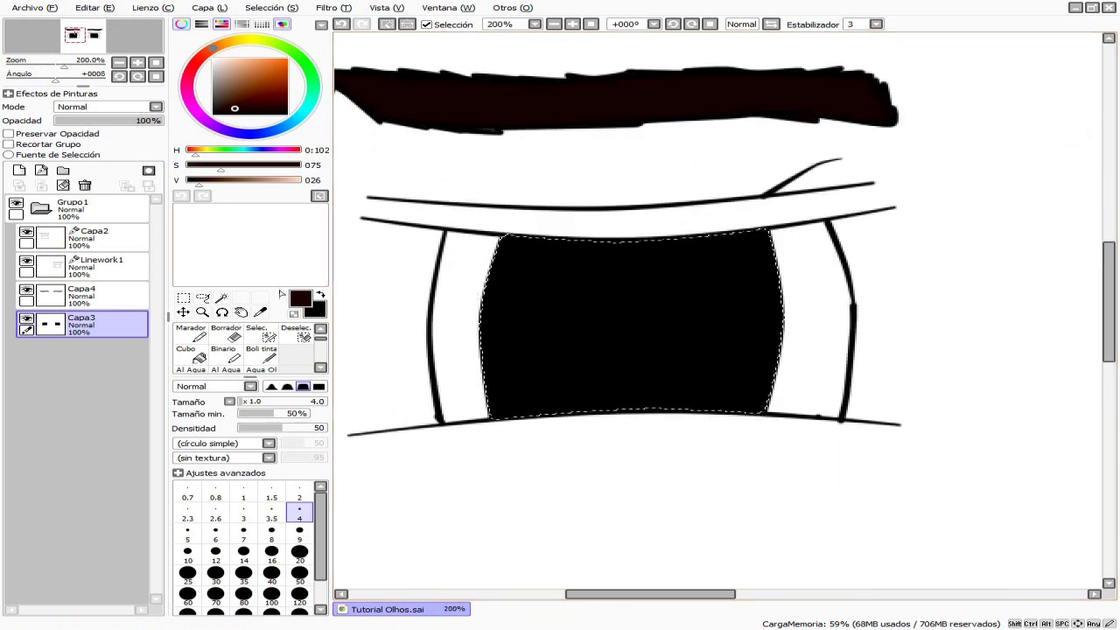
pyautogui.click(260, 311)
pyautogui.scroll(-3, 649, 245)
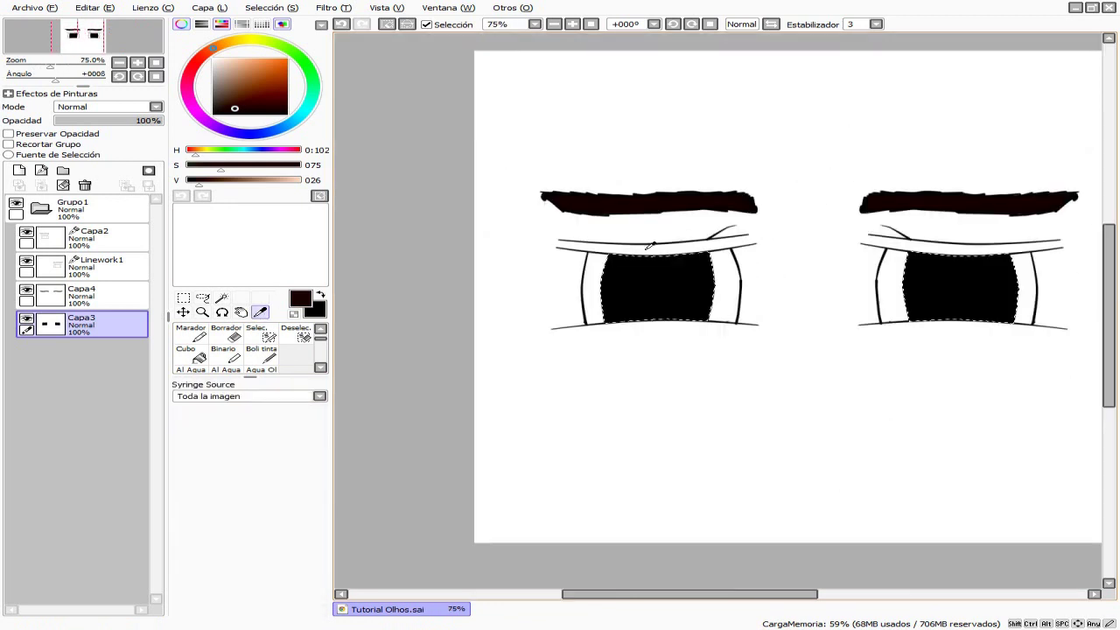
pyautogui.scroll(3, 649, 246)
pyautogui.click(639, 207)
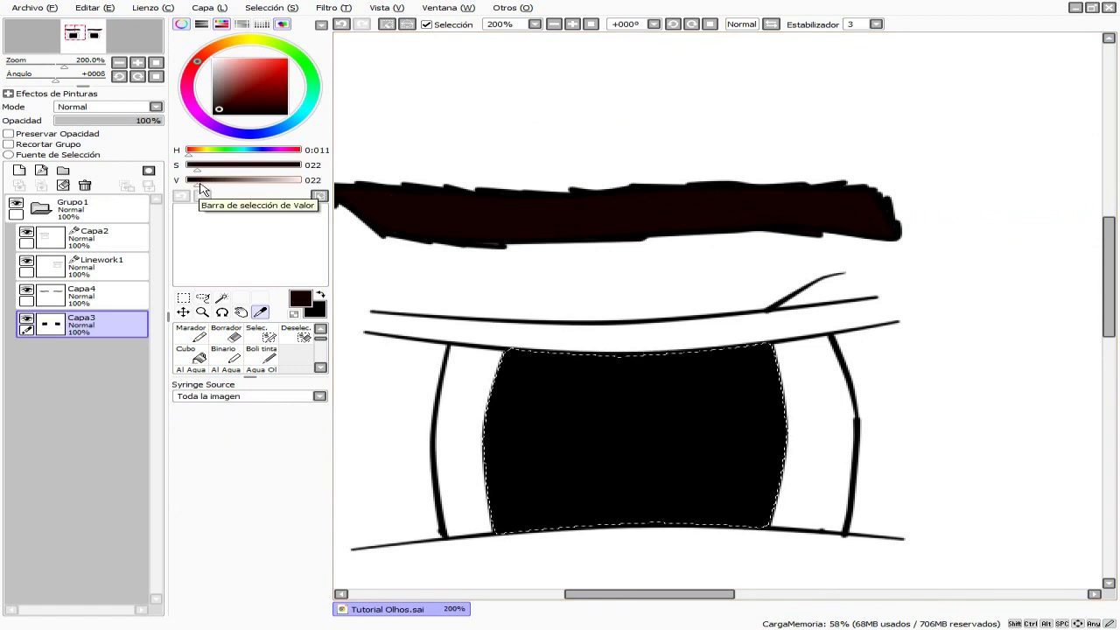
pyautogui.moveTo(202, 189); pyautogui.dragTo(207, 189)
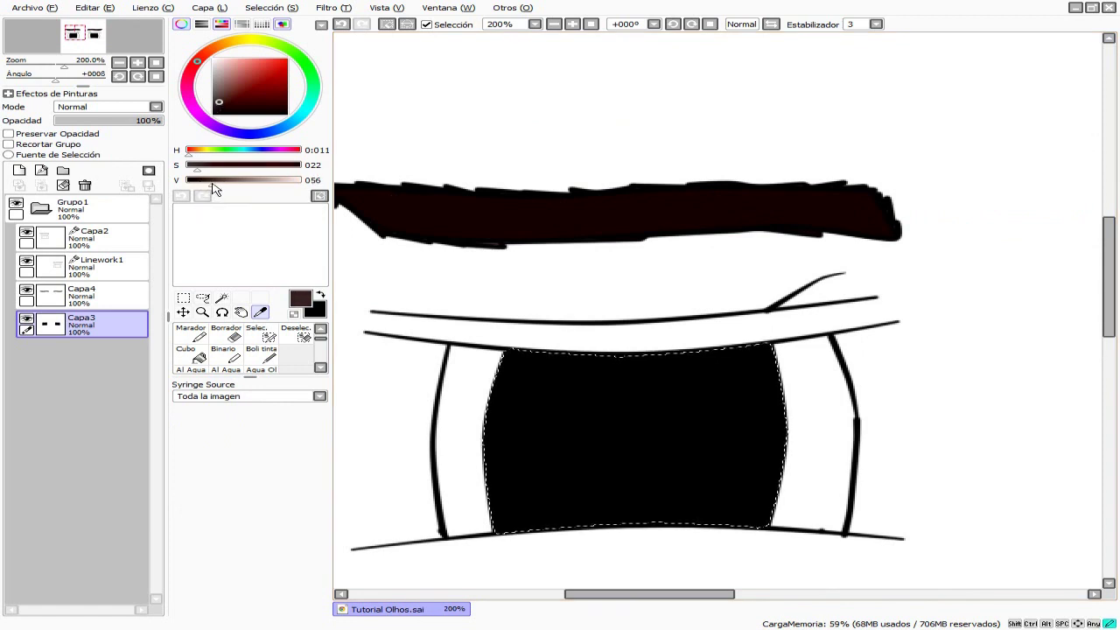
# Paint a brown band along the sides and upper edge of the left iris with the Aerógrafo brush at size 20
pyautogui.scroll(1, 225, 341)
pyautogui.click(226, 335)
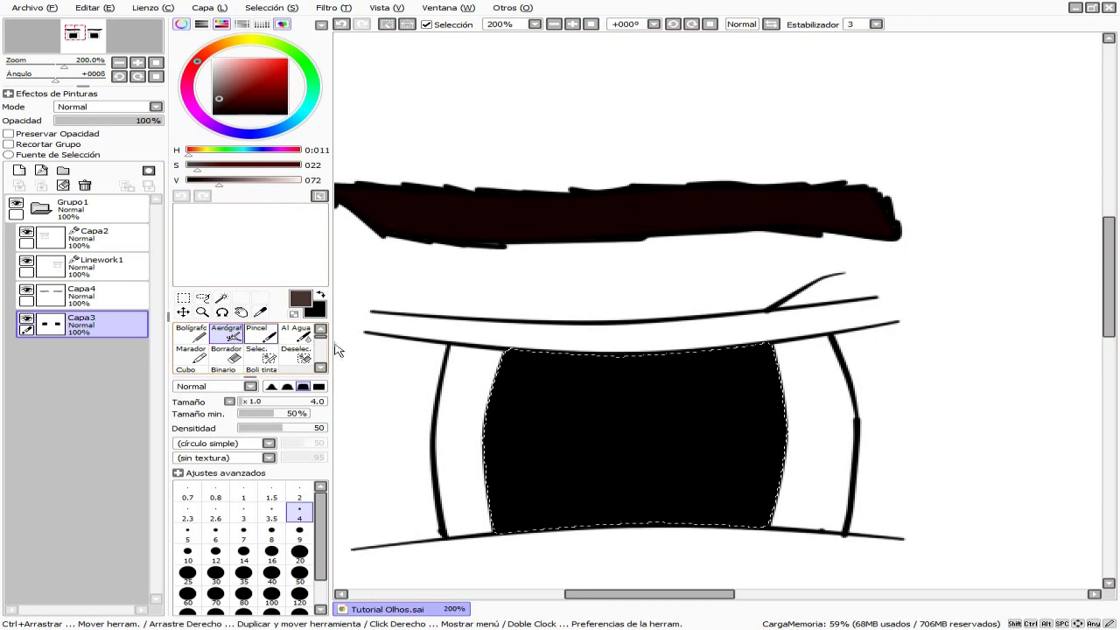
pyautogui.click(300, 552)
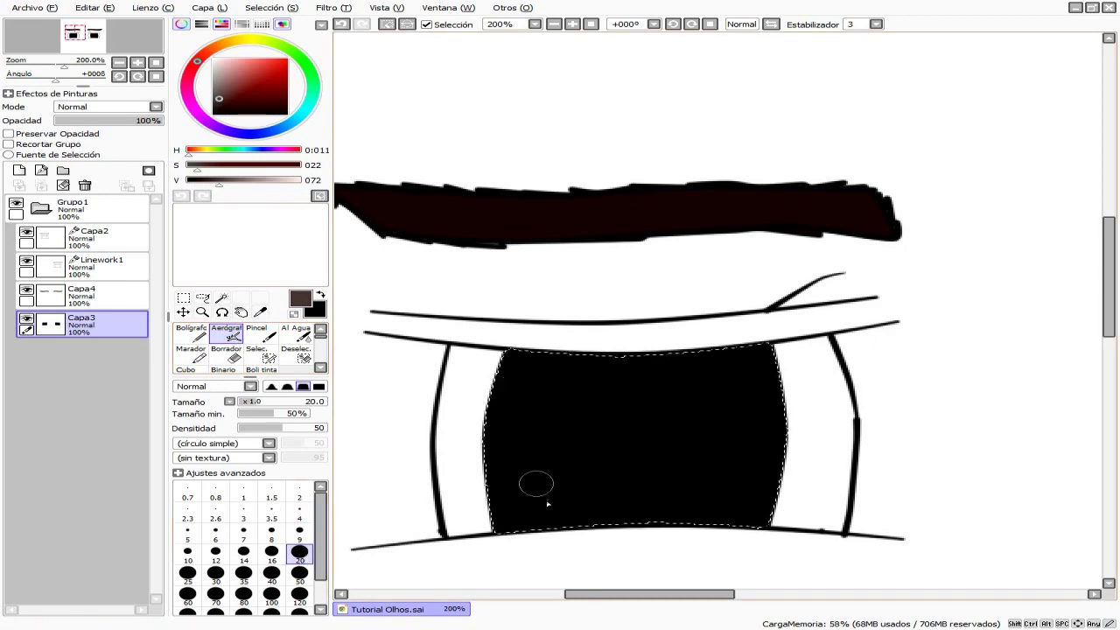
pyautogui.scroll(-2, 537, 487)
pyautogui.scroll(3, 468, 399)
pyautogui.moveTo(469, 412)
pyautogui.mouseDown()
pyautogui.moveTo(464, 490)
pyautogui.moveTo(461, 293)
pyautogui.moveTo(482, 261)
pyautogui.moveTo(462, 402)
pyautogui.moveTo(477, 266)
pyautogui.moveTo(508, 238)
pyautogui.moveTo(535, 239)
pyautogui.moveTo(465, 235)
pyautogui.moveTo(691, 235)
pyautogui.moveTo(855, 216)
pyautogui.moveTo(523, 237)
pyautogui.moveTo(848, 229)
pyautogui.moveTo(869, 412)
pyautogui.moveTo(840, 489)
pyautogui.moveTo(869, 318)
pyautogui.moveTo(838, 228)
pyautogui.moveTo(863, 349)
pyautogui.moveTo(858, 446)
pyautogui.mouseUp()
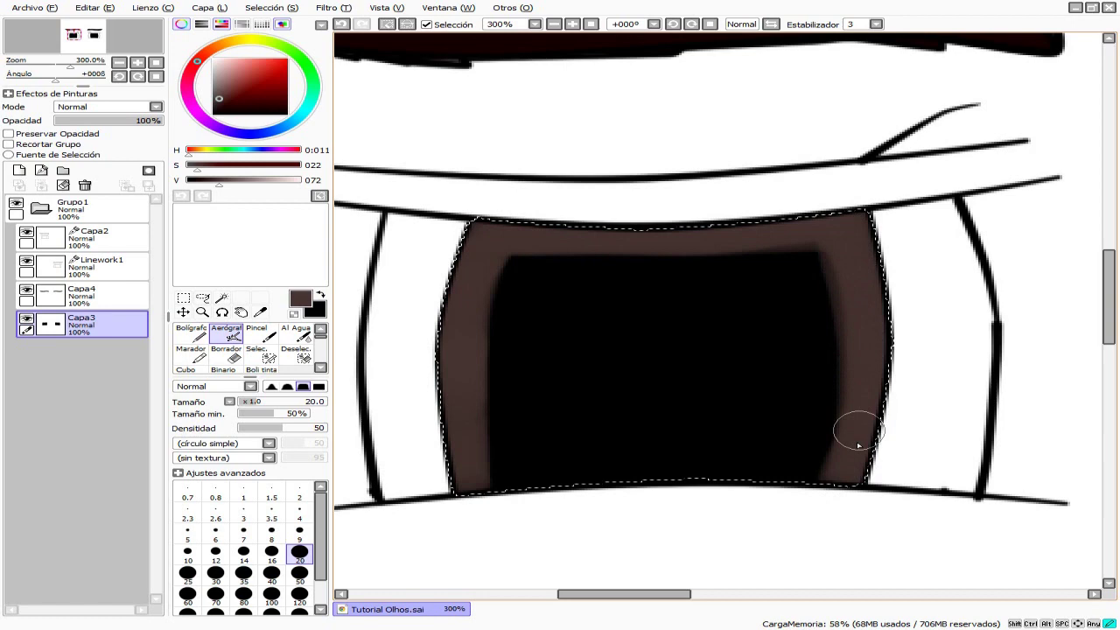
pyautogui.moveTo(802, 238)
pyautogui.mouseDown()
pyautogui.moveTo(505, 242)
pyautogui.moveTo(482, 337)
pyautogui.moveTo(483, 501)
pyautogui.mouseUp()
# Paint a matching brown band along the sides and upper edge of the right iris with the size 20 Aerógrafo brush
pyautogui.scroll(-4, 484, 500)
pyautogui.scroll(1, 542, 420)
pyautogui.scroll(-2, 577, 376)
pyautogui.scroll(2, 602, 349)
pyautogui.scroll(3, 601, 349)
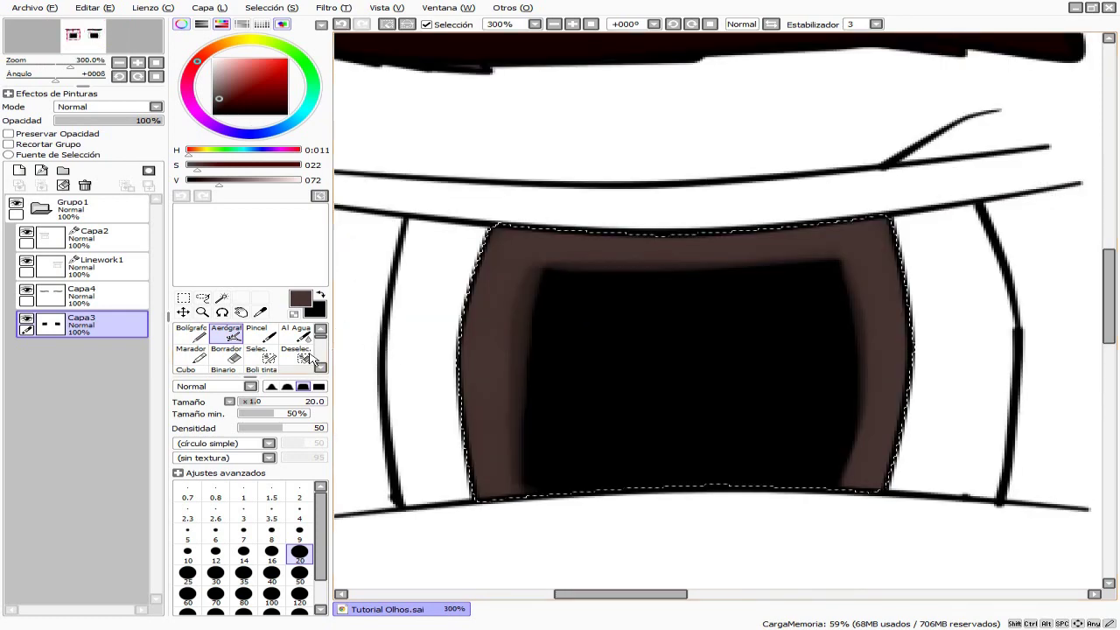
pyautogui.scroll(-2, 315, 357)
pyautogui.scroll(-4, 748, 350)
pyautogui.scroll(3, 747, 351)
pyautogui.moveTo(516, 345)
pyautogui.mouseDown()
pyautogui.moveTo(509, 398)
pyautogui.moveTo(517, 441)
pyautogui.moveTo(498, 356)
pyautogui.moveTo(501, 341)
pyautogui.moveTo(507, 393)
pyautogui.moveTo(502, 301)
pyautogui.moveTo(520, 264)
pyautogui.moveTo(782, 270)
pyautogui.moveTo(766, 273)
pyautogui.moveTo(787, 360)
pyautogui.moveTo(781, 448)
pyautogui.moveTo(785, 304)
pyautogui.moveTo(776, 270)
pyautogui.moveTo(775, 454)
pyautogui.mouseUp()
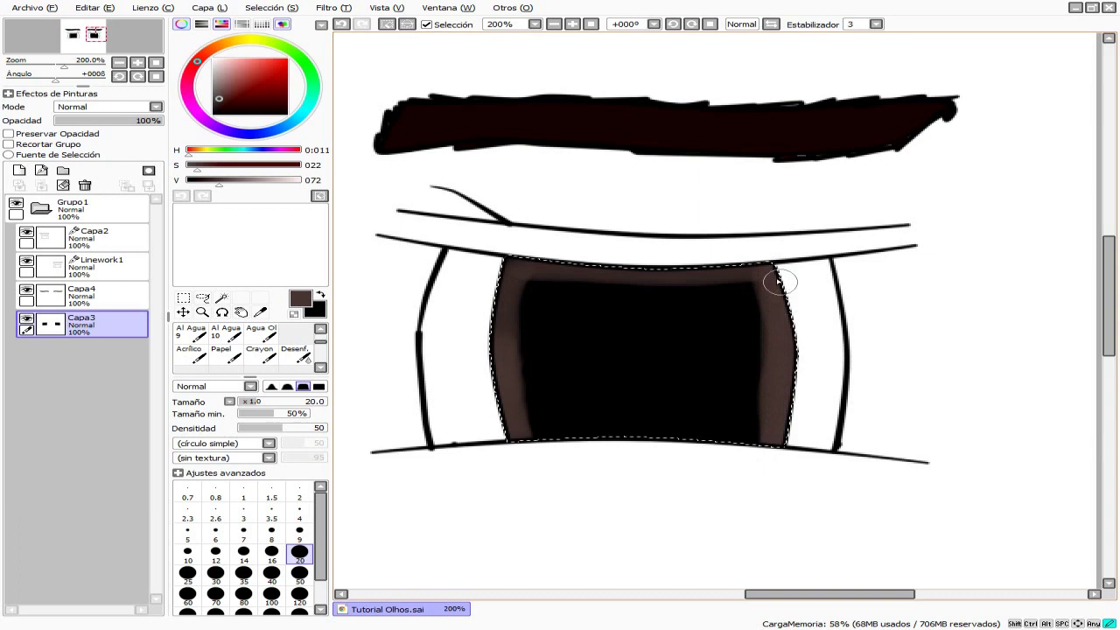
pyautogui.moveTo(734, 281)
pyautogui.mouseDown()
pyautogui.moveTo(527, 272)
pyautogui.moveTo(511, 287)
pyautogui.moveTo(508, 349)
pyautogui.mouseUp()
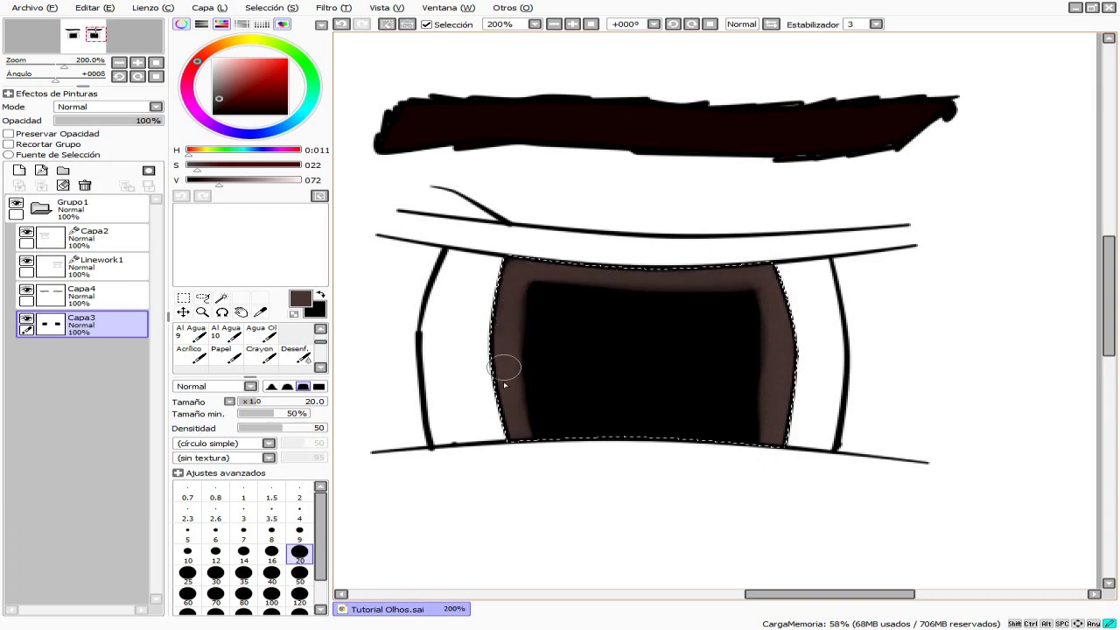
# Blend the left iris's brown band into its black centre with the Desenf. blur brush at size 20
pyautogui.scroll(-3, 557, 422)
pyautogui.scroll(3, 569, 350)
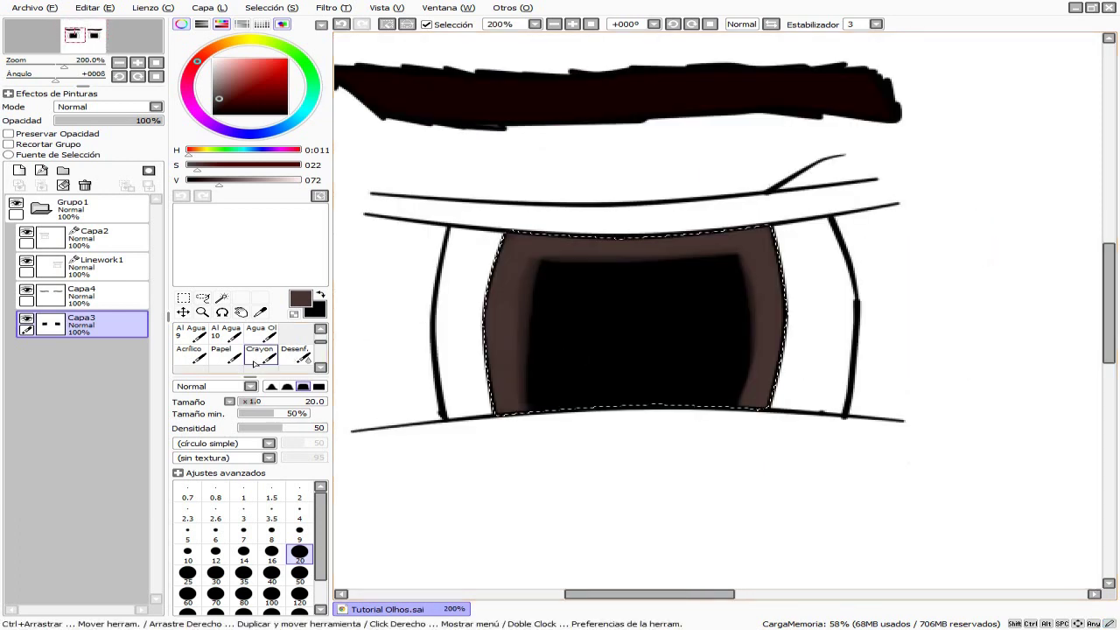
pyautogui.click(295, 355)
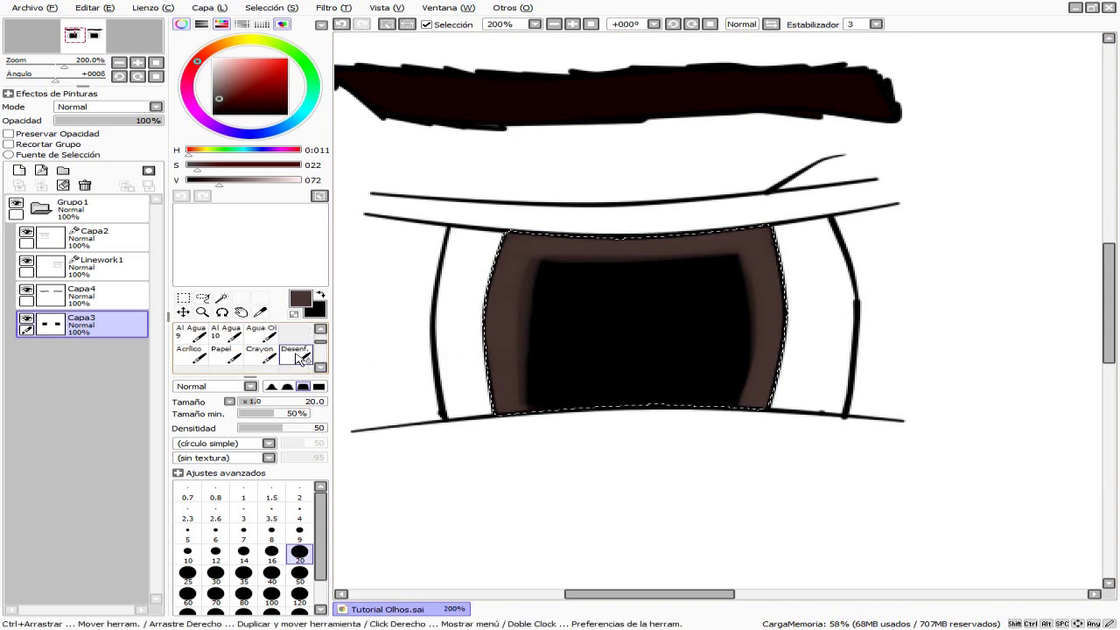
pyautogui.click(305, 359)
pyautogui.scroll(1, 589, 358)
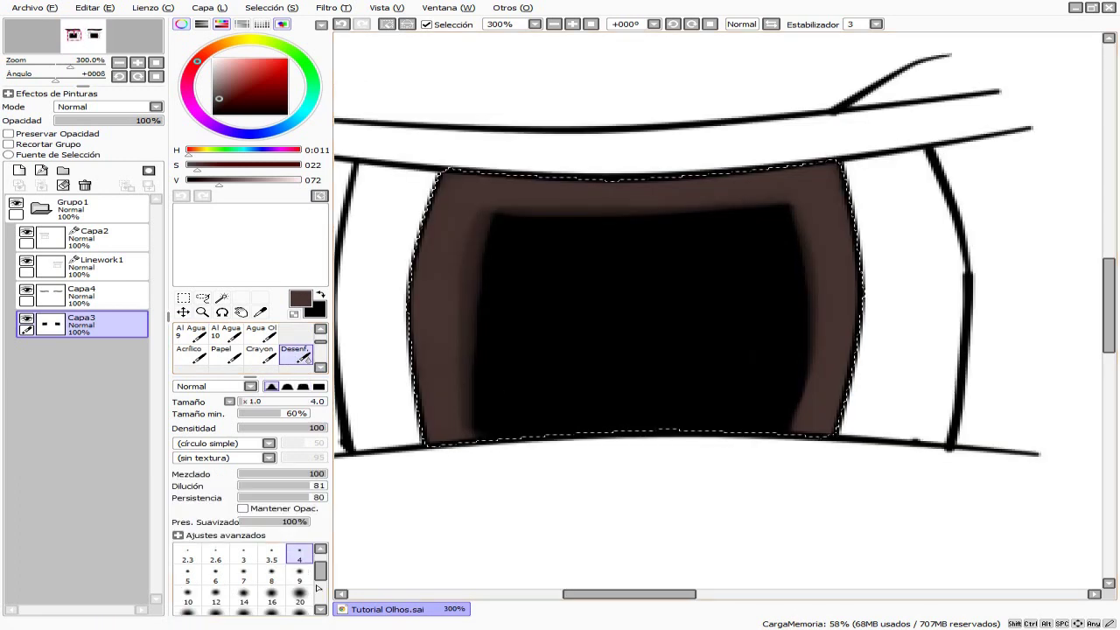
pyautogui.moveTo(425, 411)
pyautogui.mouseDown()
pyautogui.moveTo(475, 310)
pyautogui.moveTo(462, 412)
pyautogui.moveTo(478, 486)
pyautogui.mouseUp()
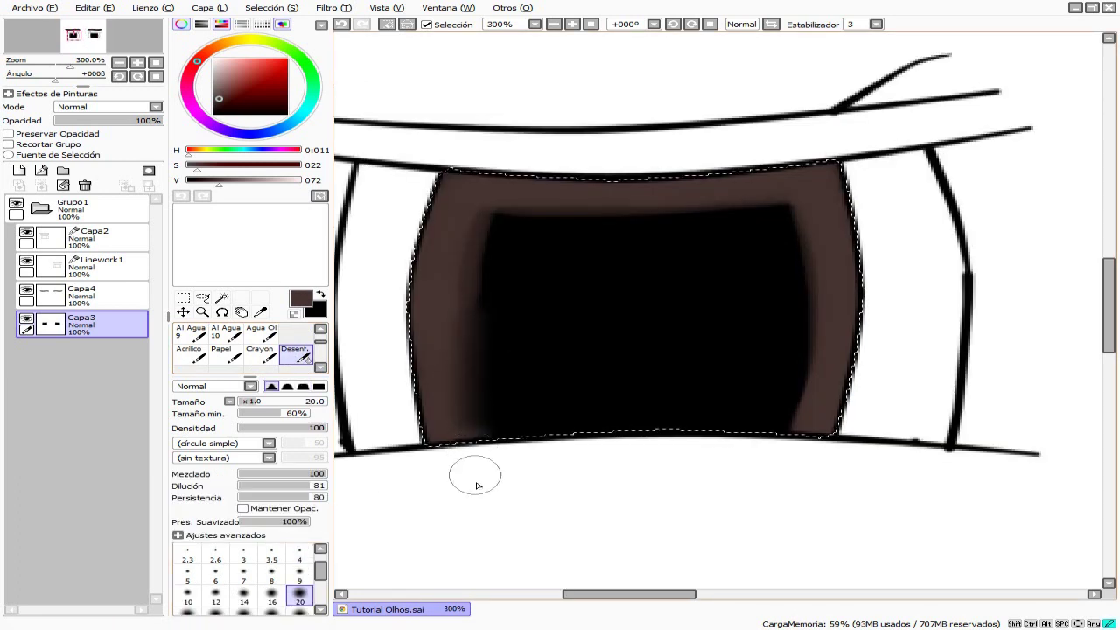
pyautogui.moveTo(473, 355)
pyautogui.mouseDown()
pyautogui.moveTo(472, 255)
pyautogui.moveTo(492, 223)
pyautogui.mouseUp()
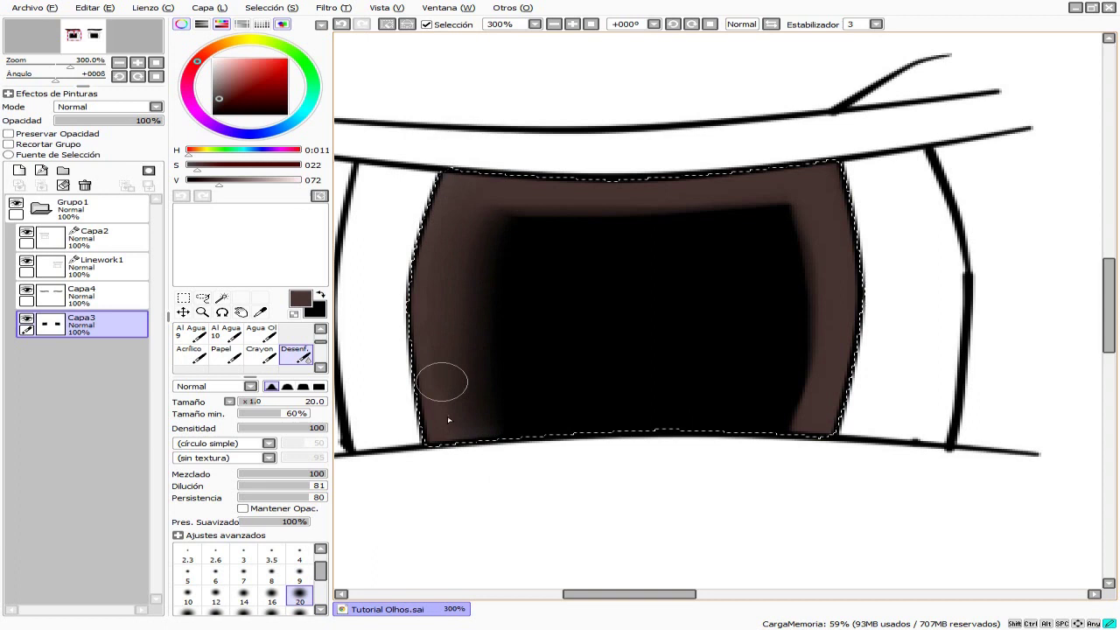
pyautogui.moveTo(516, 200)
pyautogui.mouseDown()
pyautogui.moveTo(879, 170)
pyautogui.moveTo(548, 200)
pyautogui.mouseUp()
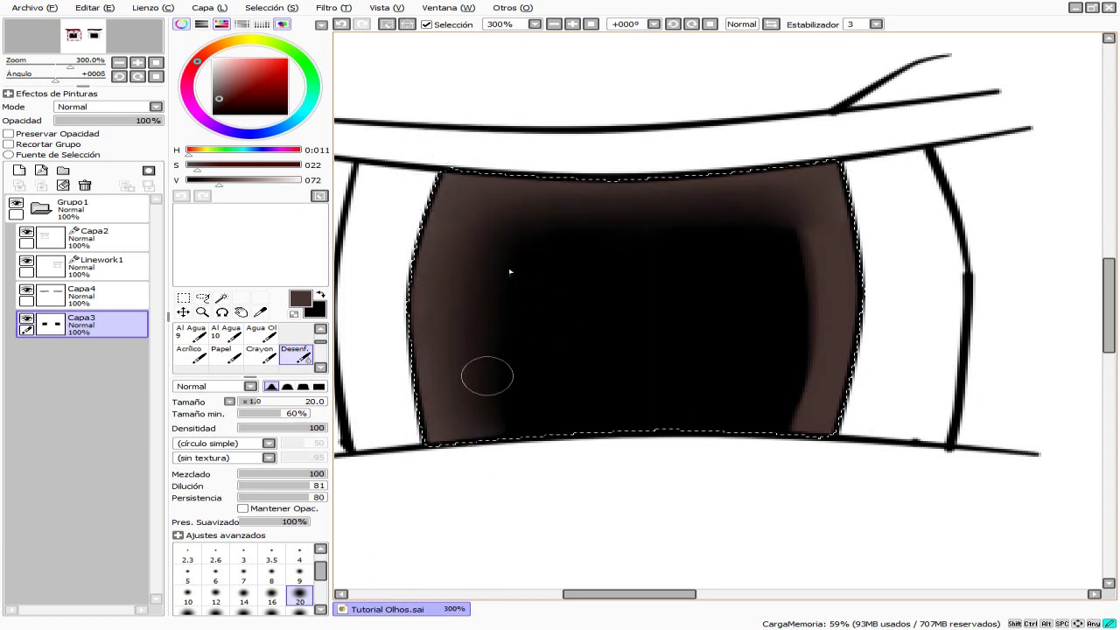
pyautogui.moveTo(800, 210)
pyautogui.mouseDown()
pyautogui.moveTo(795, 170)
pyautogui.moveTo(778, 502)
pyautogui.mouseUp()
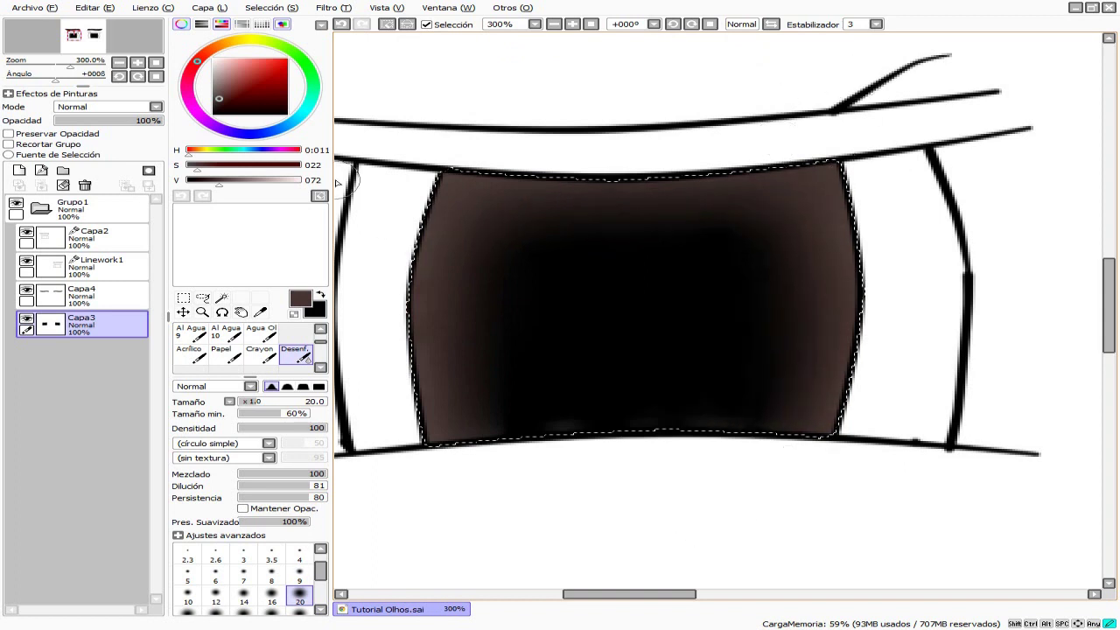
# Blend the right iris's brown band into its black centre with the same size 20 Desenf. brush
pyautogui.scroll(-6, 530, 350)
pyautogui.scroll(4, 591, 337)
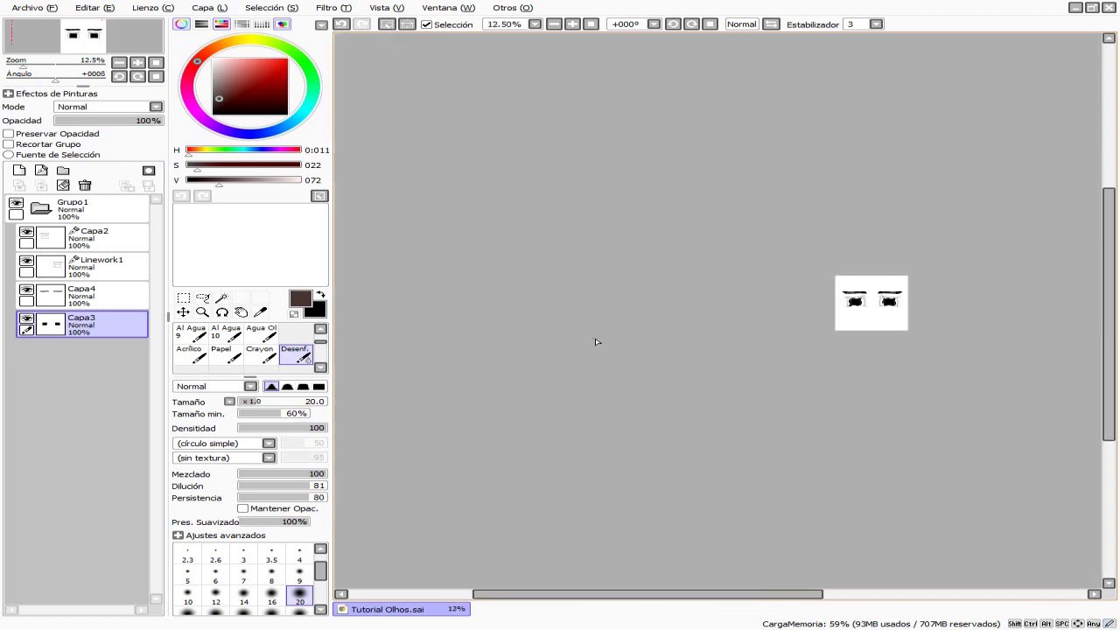
pyautogui.scroll(-2, 866, 306)
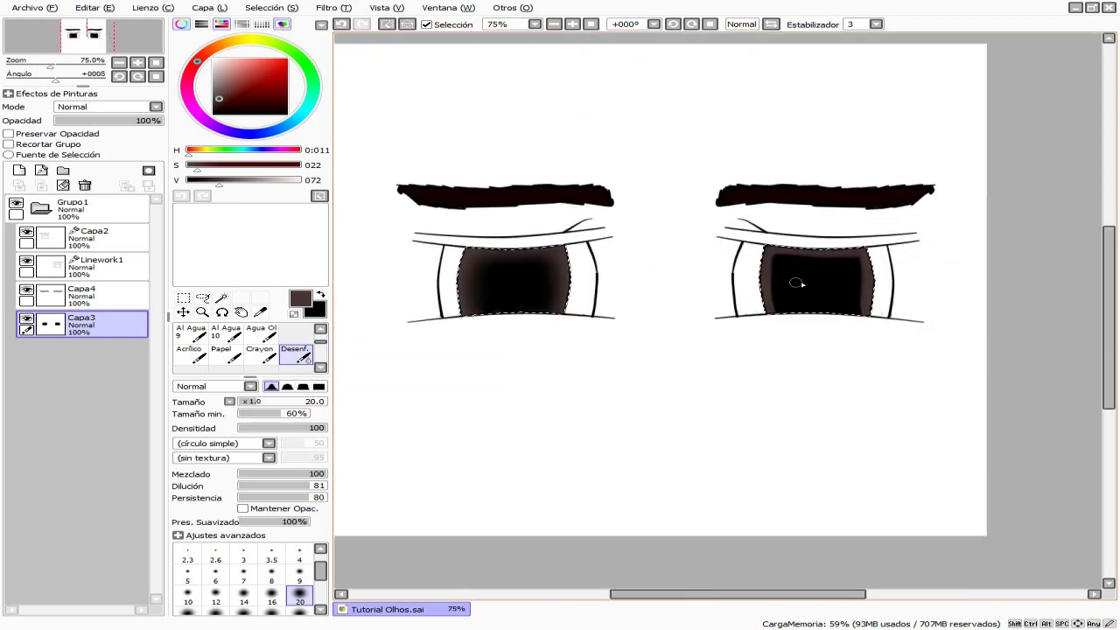
pyautogui.scroll(4, 656, 295)
pyautogui.moveTo(438, 238)
pyautogui.mouseDown()
pyautogui.moveTo(380, 420)
pyautogui.moveTo(442, 457)
pyautogui.mouseUp()
pyautogui.moveTo(501, 253)
pyautogui.mouseDown()
pyautogui.moveTo(522, 242)
pyautogui.moveTo(734, 249)
pyautogui.moveTo(748, 437)
pyautogui.moveTo(752, 275)
pyautogui.mouseUp()
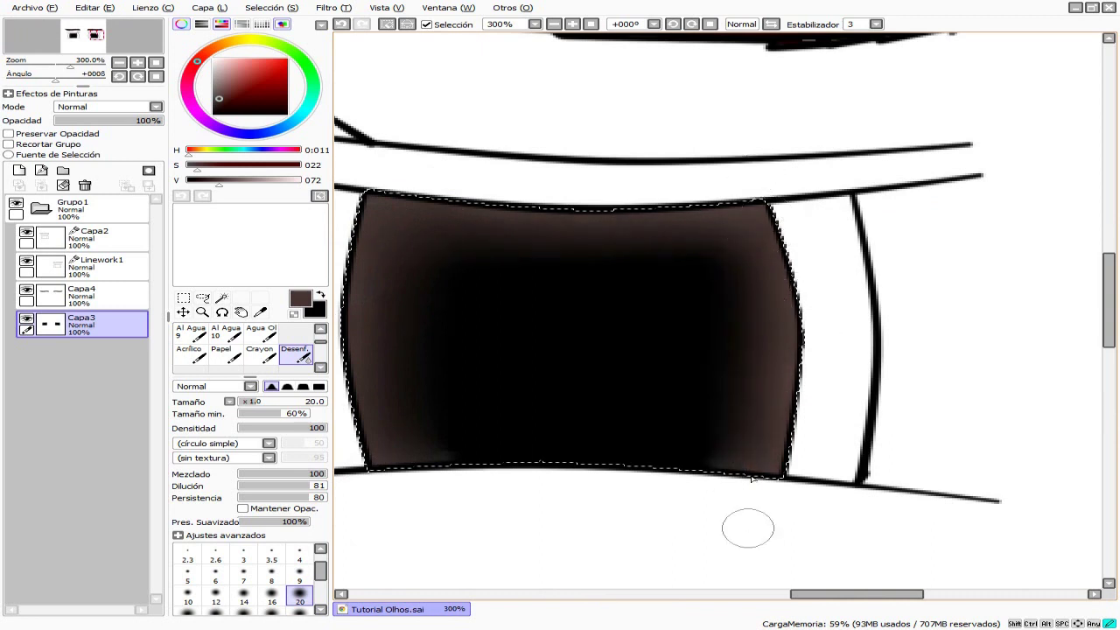
pyautogui.scroll(-2, 799, 380)
pyautogui.scroll(1, 825, 363)
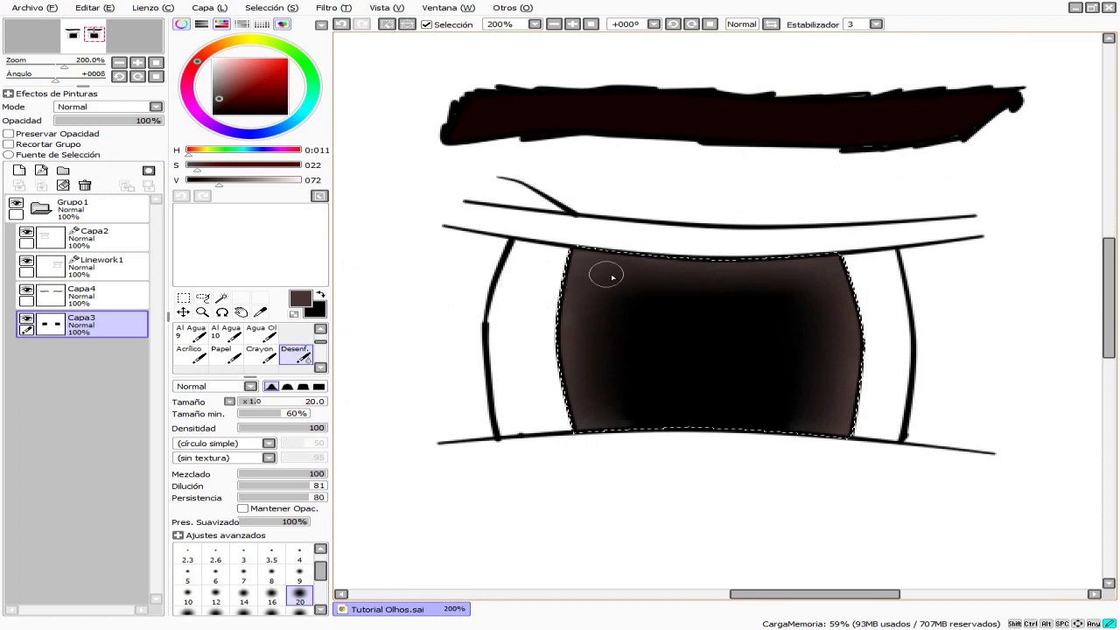
# Clear the iris selection, switch to the Lasso and check both shaded irises at different zoom levels
pyautogui.scroll(-6, 982, 493)
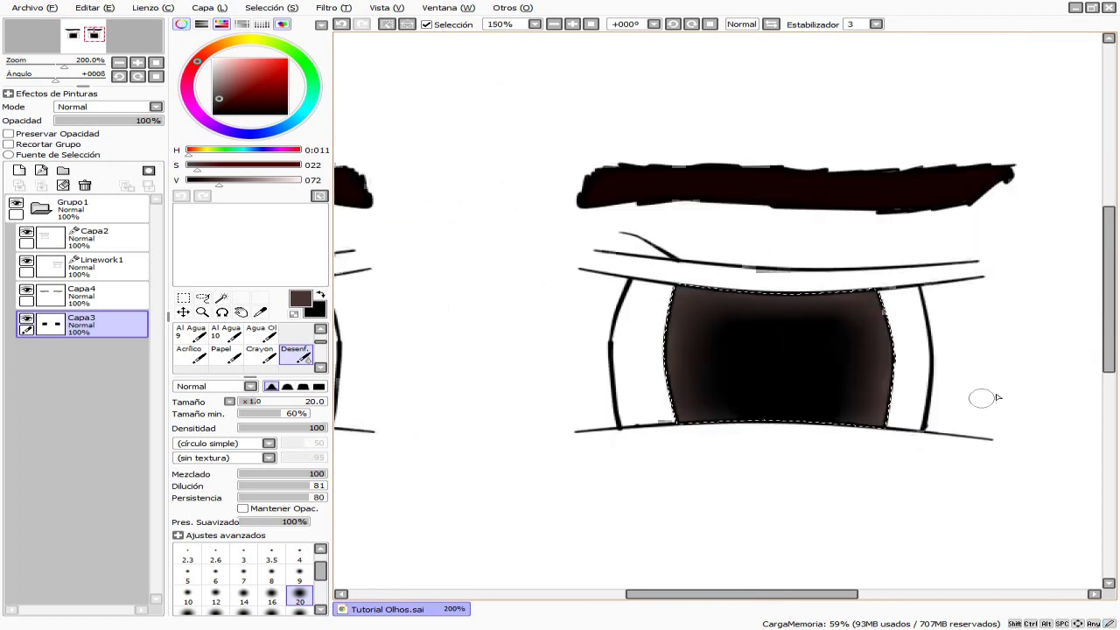
pyautogui.scroll(3, 822, 382)
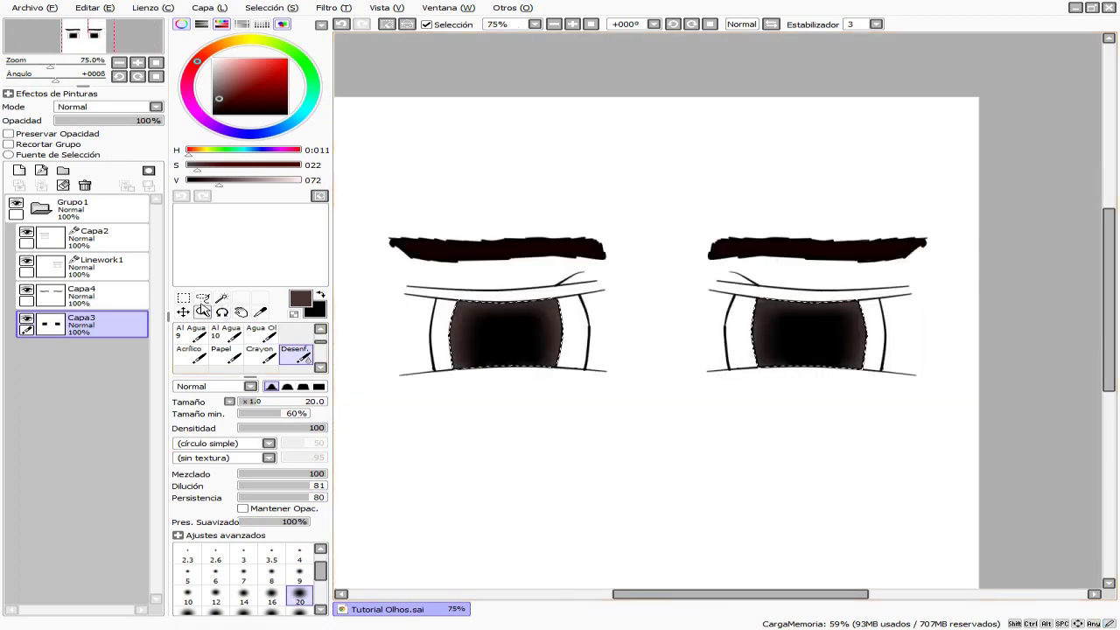
pyautogui.click(202, 298)
pyautogui.scroll(-3, 663, 226)
pyautogui.scroll(-1, 663, 226)
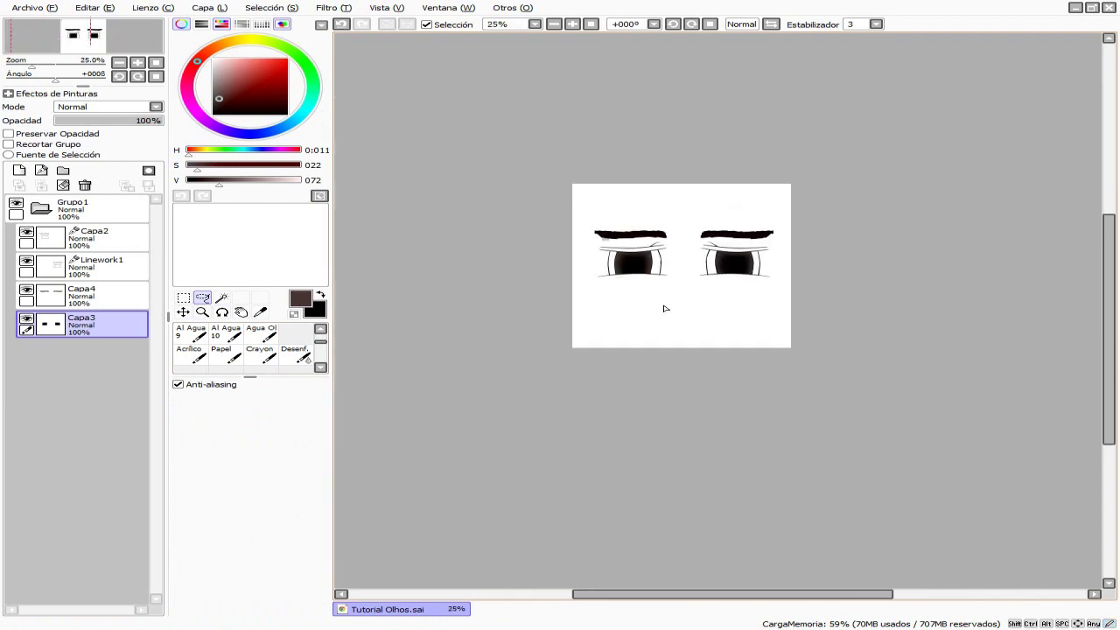
pyautogui.scroll(5, 670, 240)
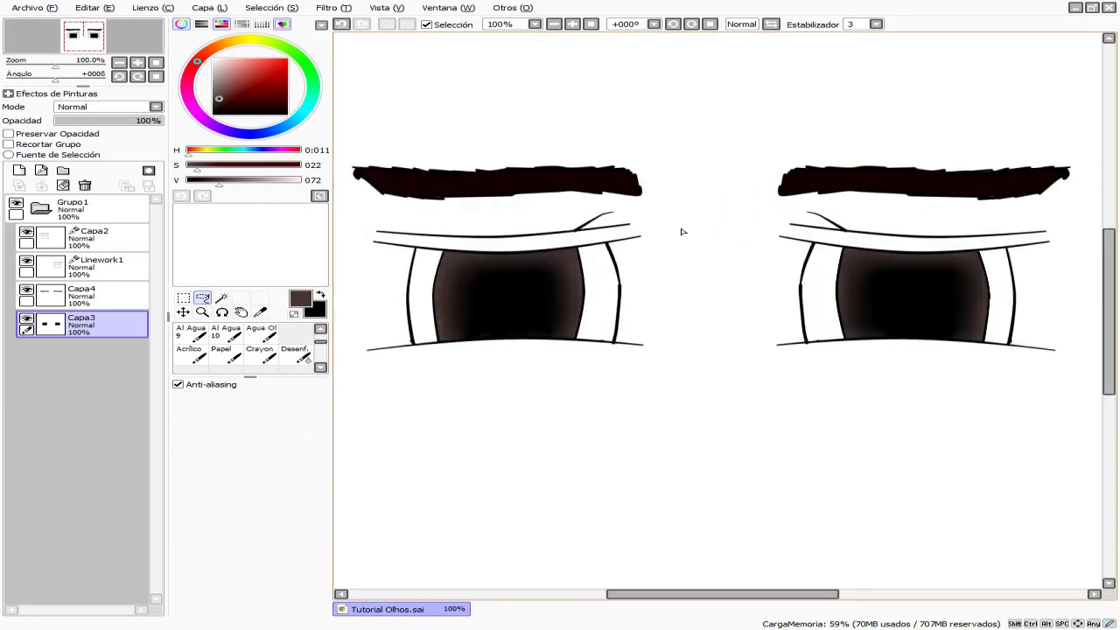
pyautogui.scroll(-1, 700, 234)
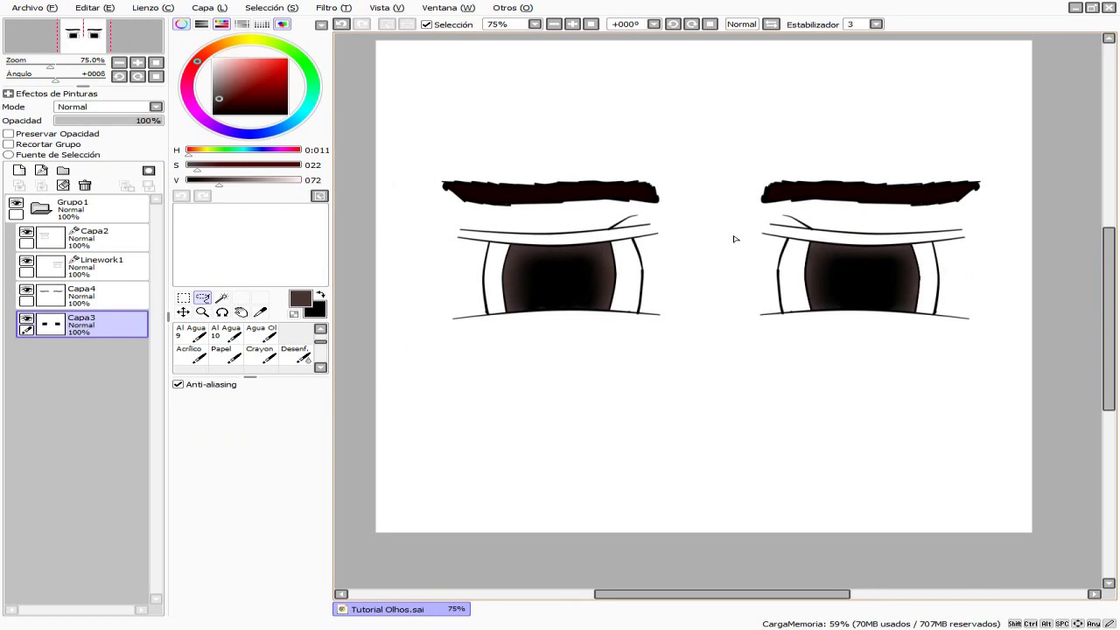
# Compare the brown shading of the left and right irises close up and from a distance
pyautogui.scroll(-3, 734, 239)
pyautogui.scroll(3, 692, 247)
pyautogui.scroll(3, 558, 316)
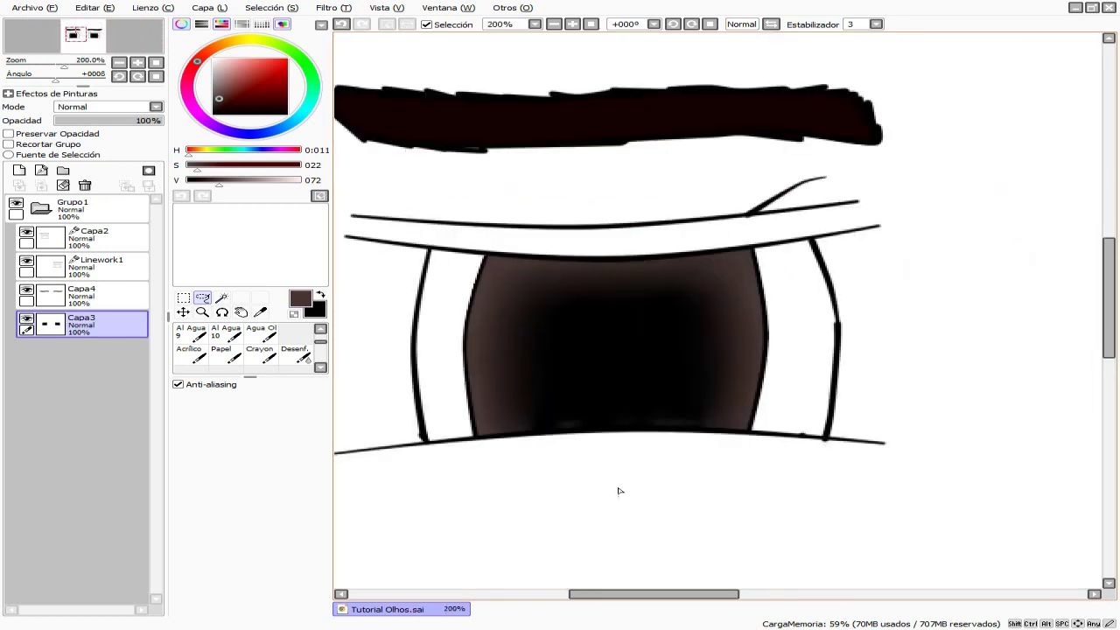
pyautogui.scroll(-5, 508, 447)
pyautogui.scroll(3, 671, 333)
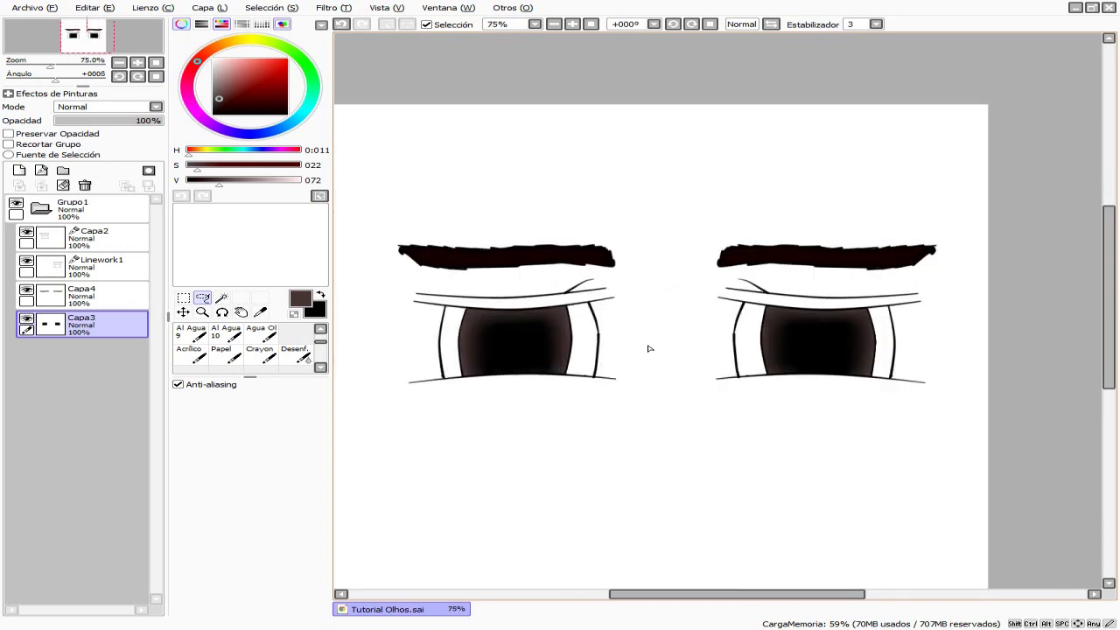
pyautogui.scroll(-2, 649, 349)
pyautogui.scroll(3, 653, 344)
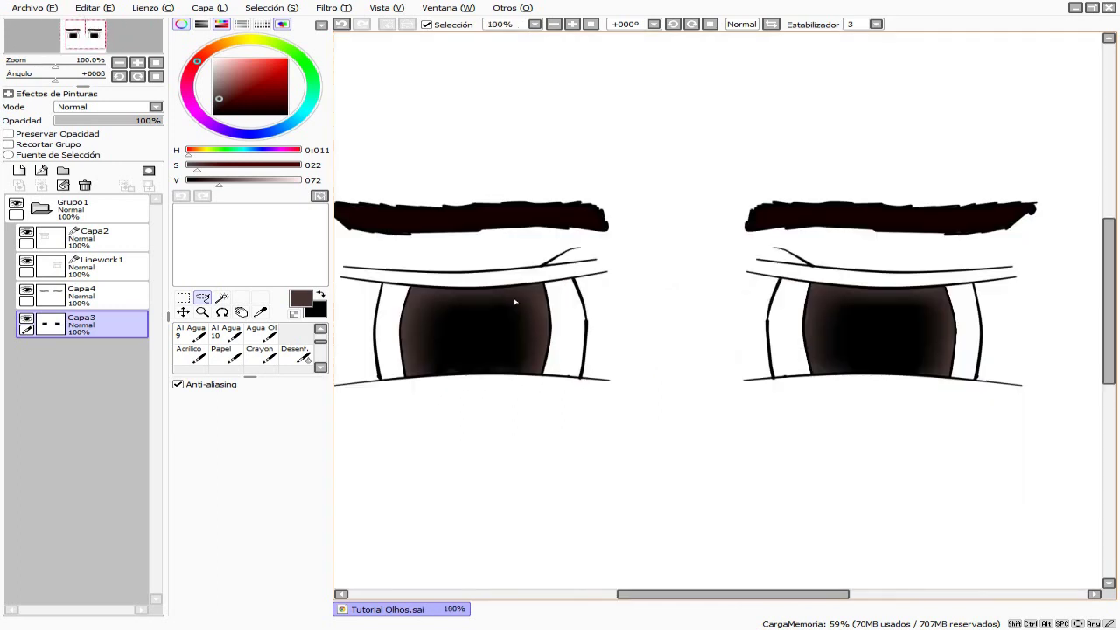
pyautogui.scroll(-1, 603, 324)
pyautogui.scroll(1, 760, 334)
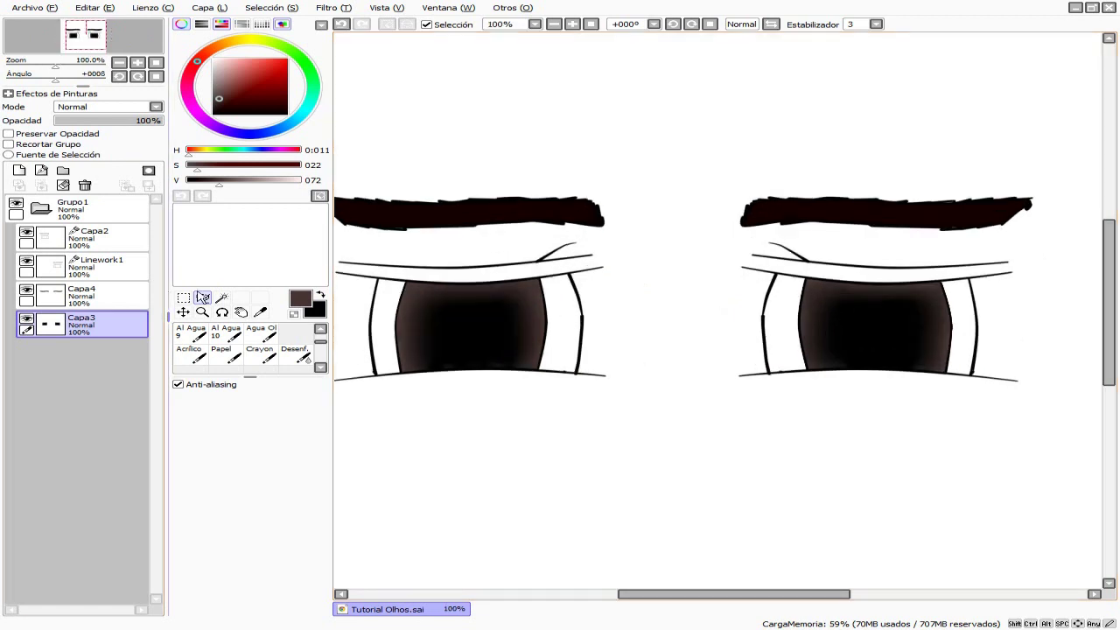
# Switch to the Boli tinta brush with white as the colour and set its size to 20
pyautogui.scroll(1, 293, 343)
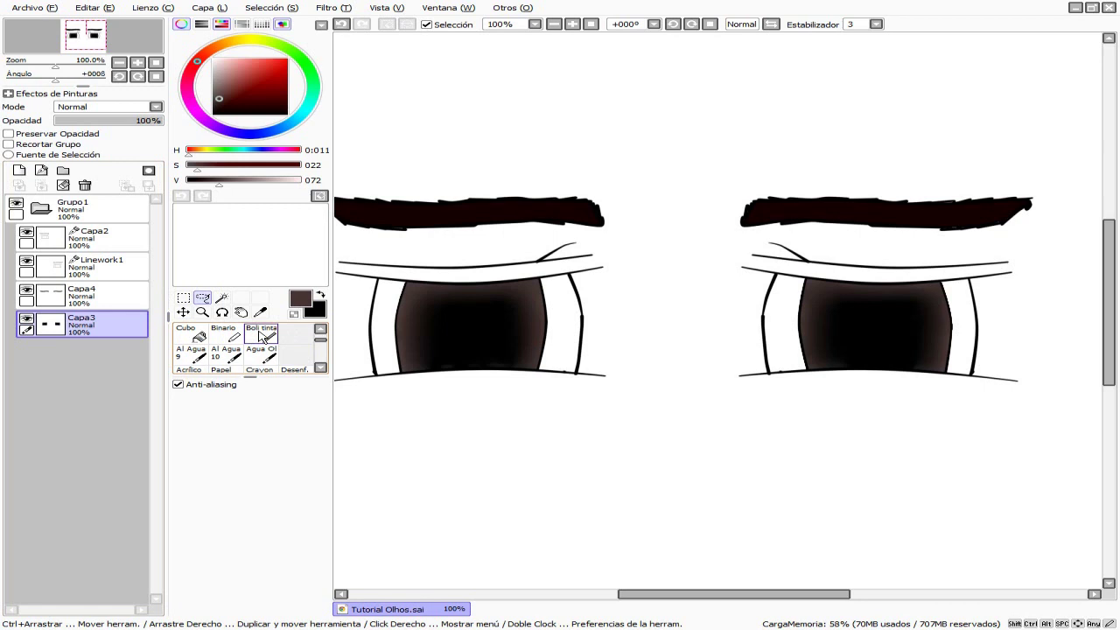
pyautogui.click(261, 337)
pyautogui.moveTo(242, 76); pyautogui.dragTo(213, 58)
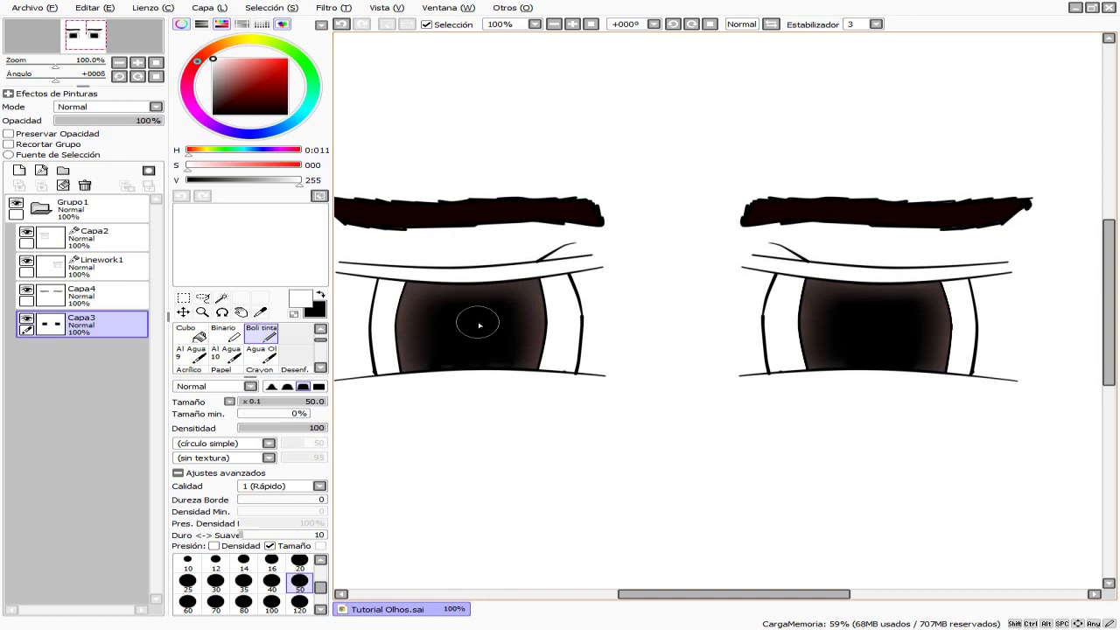
pyautogui.scroll(-3, 479, 326)
pyautogui.scroll(6, 477, 332)
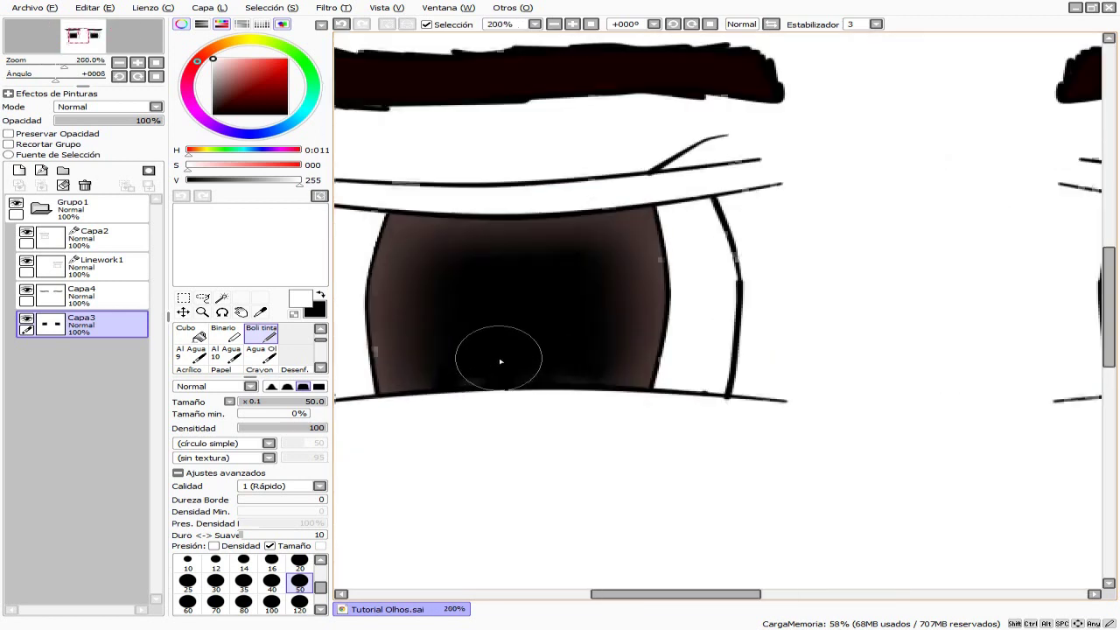
pyautogui.press('[')
pyautogui.press('[')
pyautogui.press('[')
pyautogui.press('[')
pyautogui.press('[')
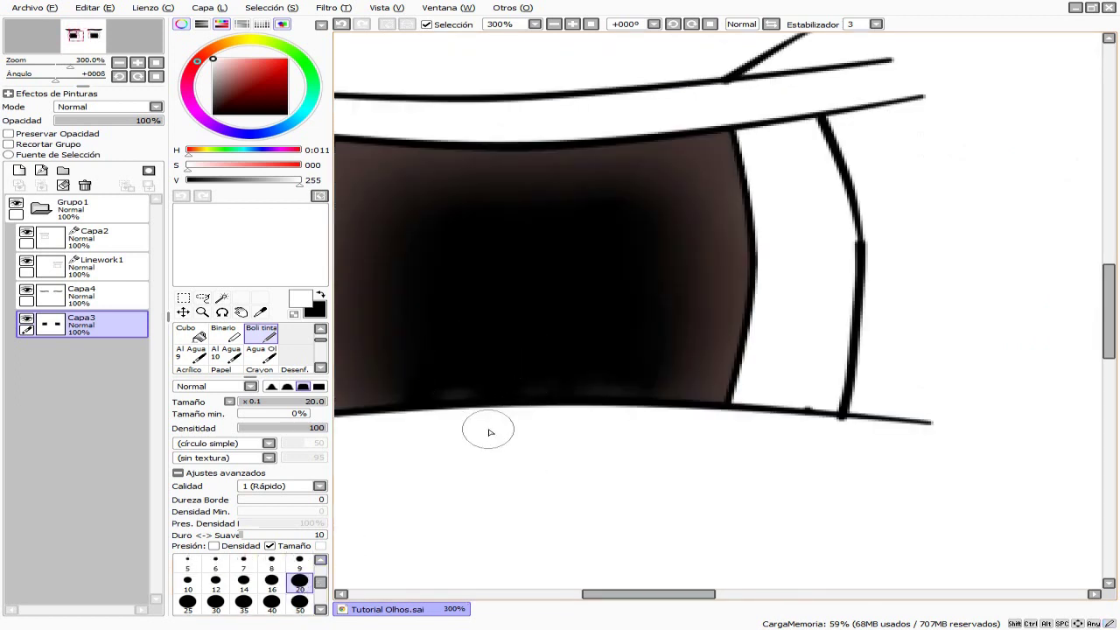
pyautogui.scroll(-1, 545, 352)
pyautogui.scroll(2, 500, 340)
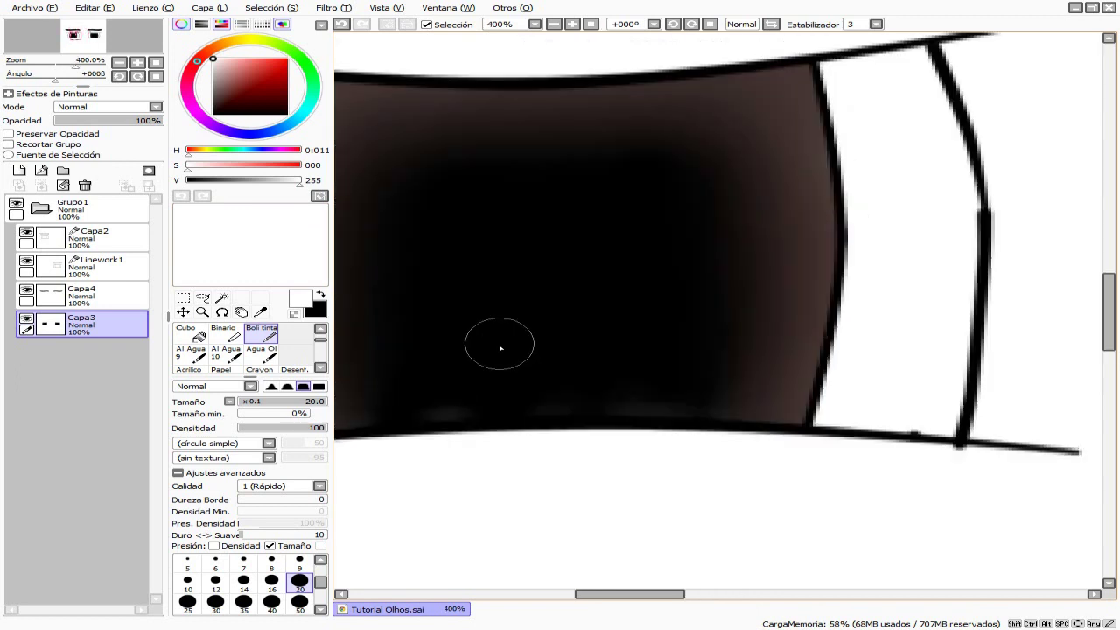
# Try a white half-round highlight at the lower edge of the left iris's black centre
pyautogui.click(497, 385)
pyautogui.moveTo(494, 410)
pyautogui.mouseDown()
pyautogui.moveTo(521, 411)
pyautogui.moveTo(545, 401)
pyautogui.moveTo(549, 378)
pyautogui.moveTo(534, 371)
pyautogui.moveTo(493, 376)
pyautogui.moveTo(490, 394)
pyautogui.moveTo(514, 413)
pyautogui.moveTo(551, 408)
pyautogui.moveTo(569, 394)
pyautogui.moveTo(568, 371)
pyautogui.moveTo(529, 352)
pyautogui.moveTo(493, 357)
pyautogui.moveTo(464, 395)
pyautogui.moveTo(475, 416)
pyautogui.moveTo(468, 394)
pyautogui.moveTo(500, 358)
pyautogui.moveTo(564, 357)
pyautogui.moveTo(584, 371)
pyautogui.moveTo(579, 415)
pyautogui.mouseUp()
pyautogui.scroll(-5, 579, 414)
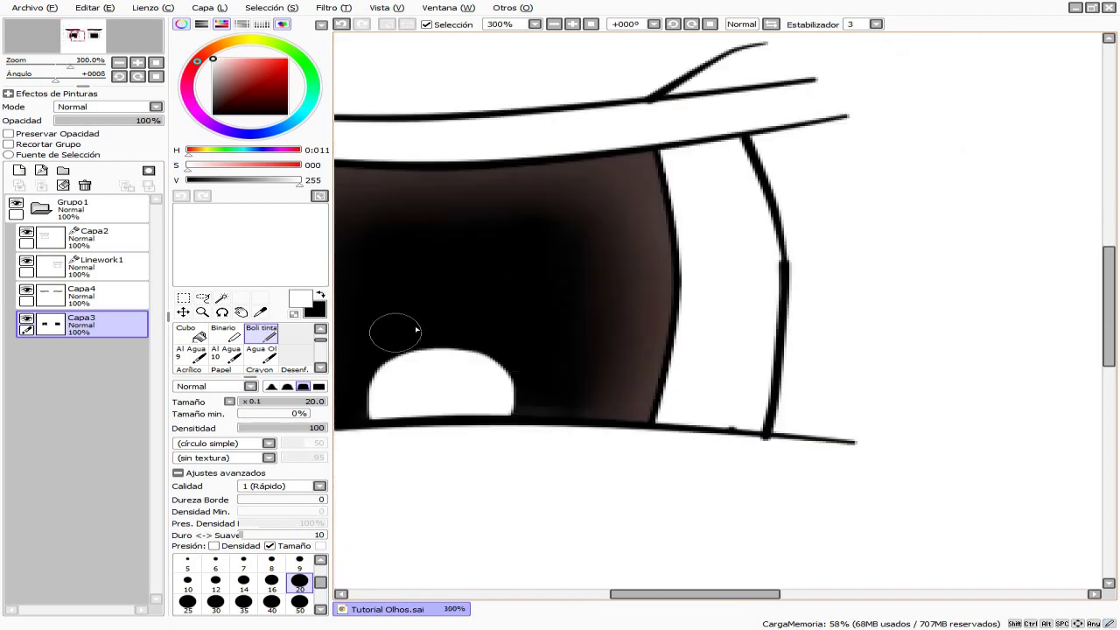
pyautogui.scroll(3, 490, 323)
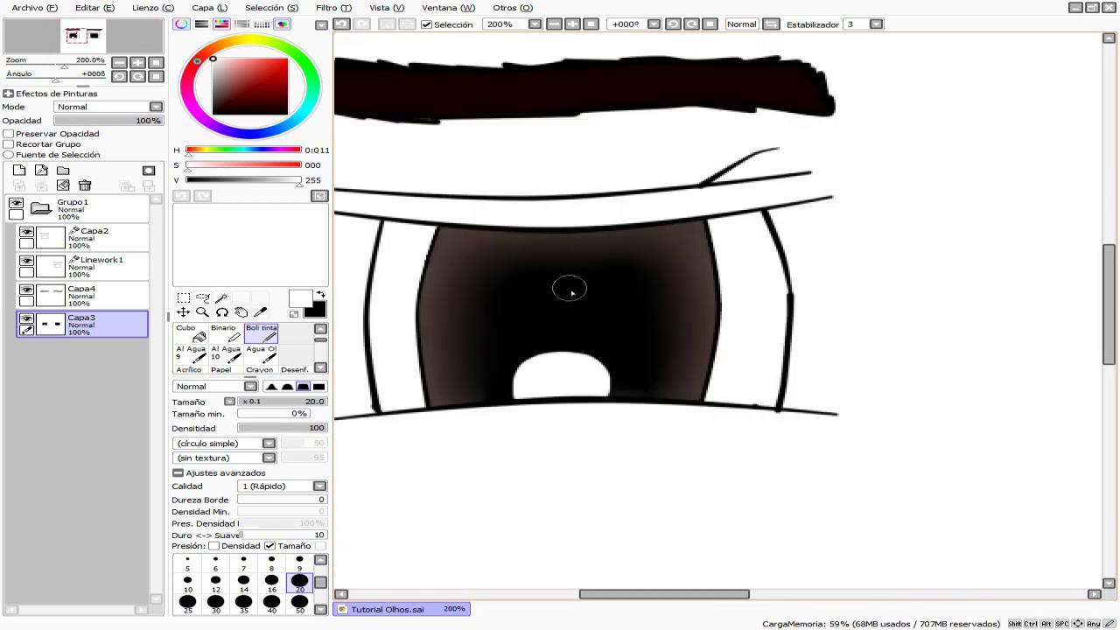
pyautogui.scroll(1, 570, 289)
# Try a matching white half-round highlight at the lower edge of the right iris, redoing its first version
pyautogui.scroll(-4, 591, 303)
pyautogui.scroll(3, 650, 310)
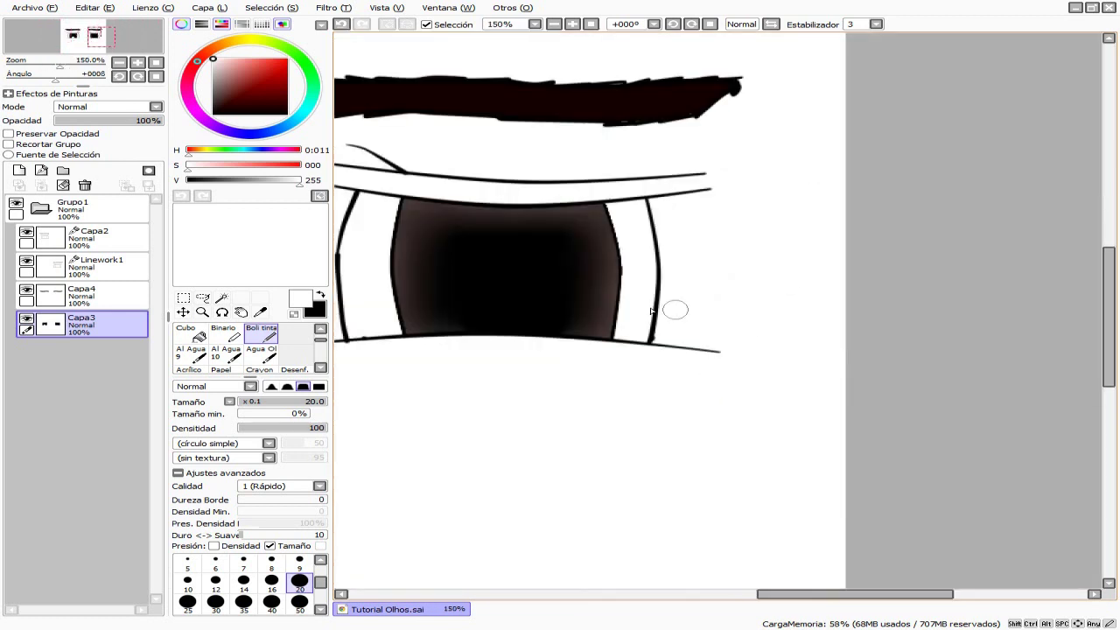
pyautogui.scroll(2, 491, 311)
pyautogui.moveTo(444, 345)
pyautogui.mouseDown()
pyautogui.moveTo(489, 305)
pyautogui.moveTo(539, 306)
pyautogui.moveTo(565, 332)
pyautogui.moveTo(535, 362)
pyautogui.moveTo(543, 334)
pyautogui.moveTo(486, 338)
pyautogui.moveTo(501, 361)
pyautogui.mouseUp()
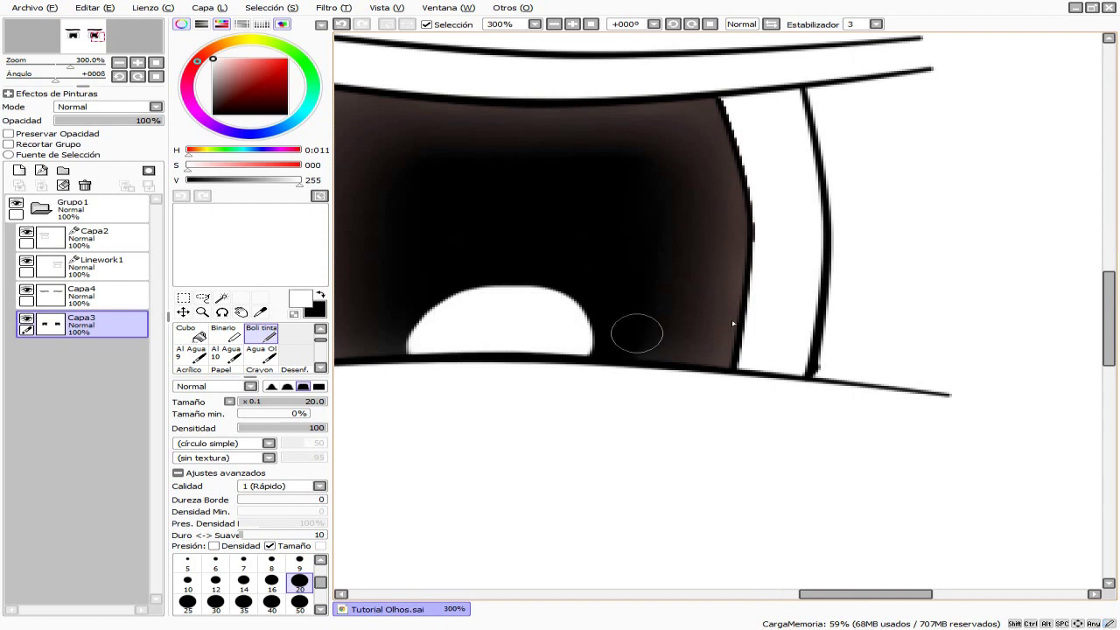
pyautogui.scroll(-4, 648, 320)
pyautogui.scroll(4, 691, 319)
pyautogui.hotkey('ctrl', 'z')
pyautogui.moveTo(663, 355)
pyautogui.mouseDown()
pyautogui.moveTo(649, 322)
pyautogui.moveTo(600, 308)
pyautogui.moveTo(562, 317)
pyautogui.moveTo(557, 346)
pyautogui.moveTo(612, 358)
pyautogui.moveTo(582, 327)
pyautogui.mouseUp()
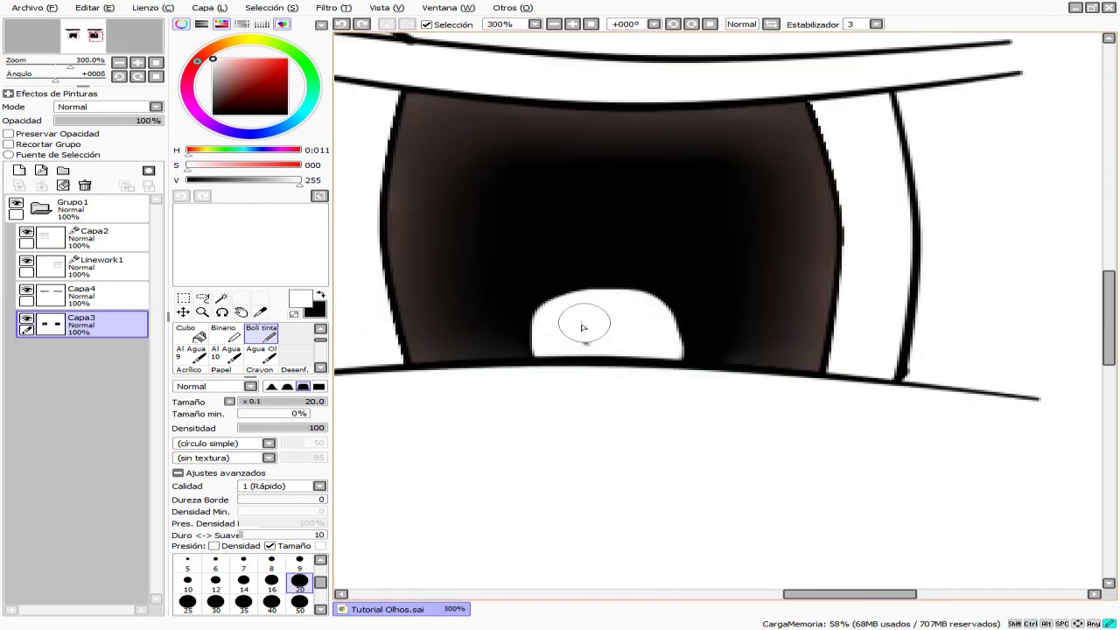
pyautogui.scroll(-6, 610, 339)
pyautogui.scroll(2, 688, 297)
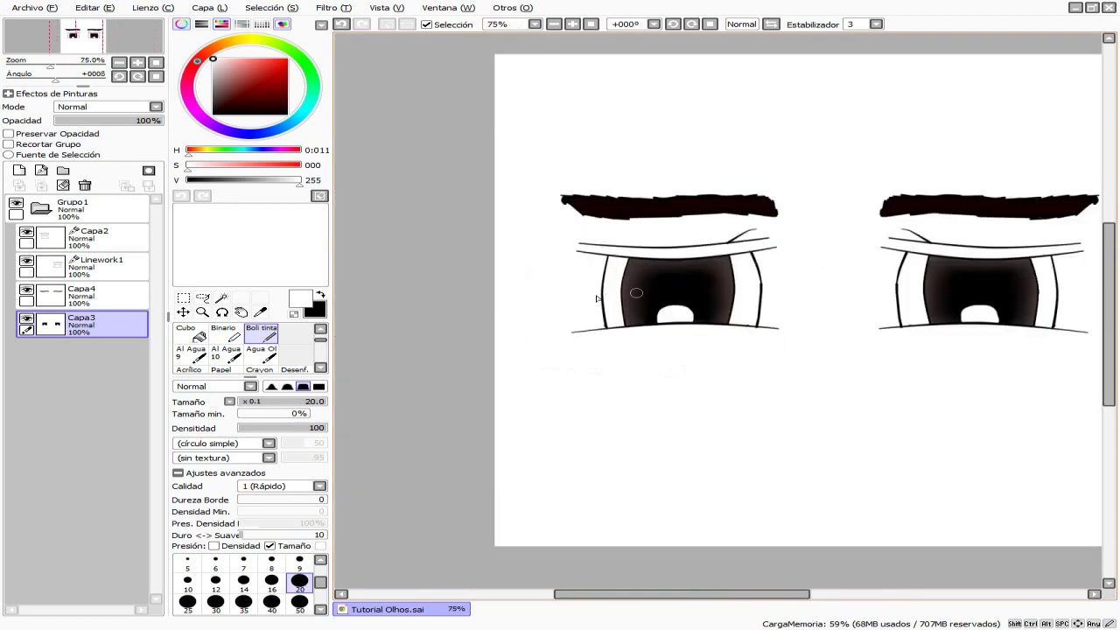
# Try a small round white dot above the half-round highlight in the left iris
pyautogui.scroll(-1, 688, 297)
pyautogui.scroll(1, 689, 296)
pyautogui.scroll(-3, 665, 262)
pyautogui.scroll(1, 688, 255)
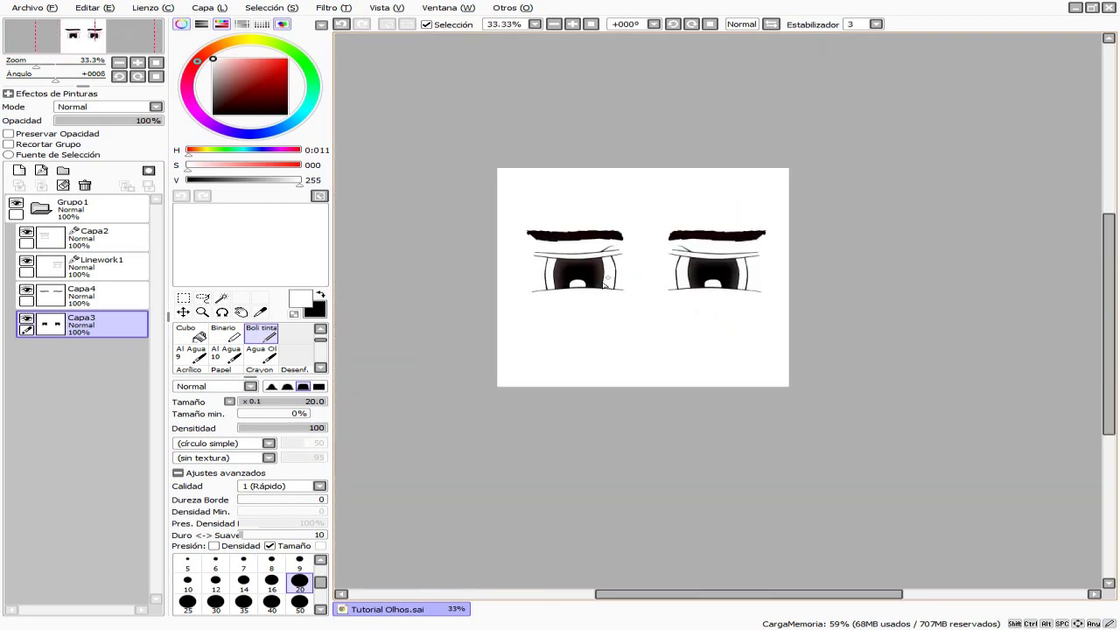
pyautogui.scroll(6, 582, 271)
pyautogui.scroll(-3, 595, 267)
pyautogui.scroll(3, 577, 269)
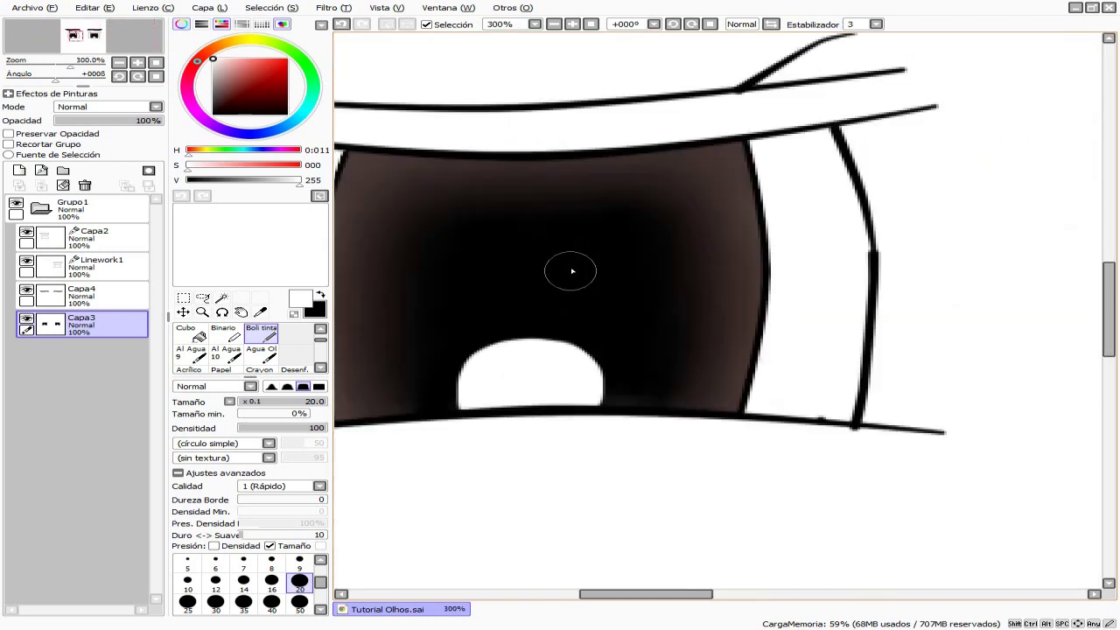
pyautogui.scroll(-1, 572, 271)
pyautogui.scroll(1, 564, 258)
pyautogui.click(581, 251)
pyautogui.scroll(-3, 577, 258)
pyautogui.scroll(-1, 483, 309)
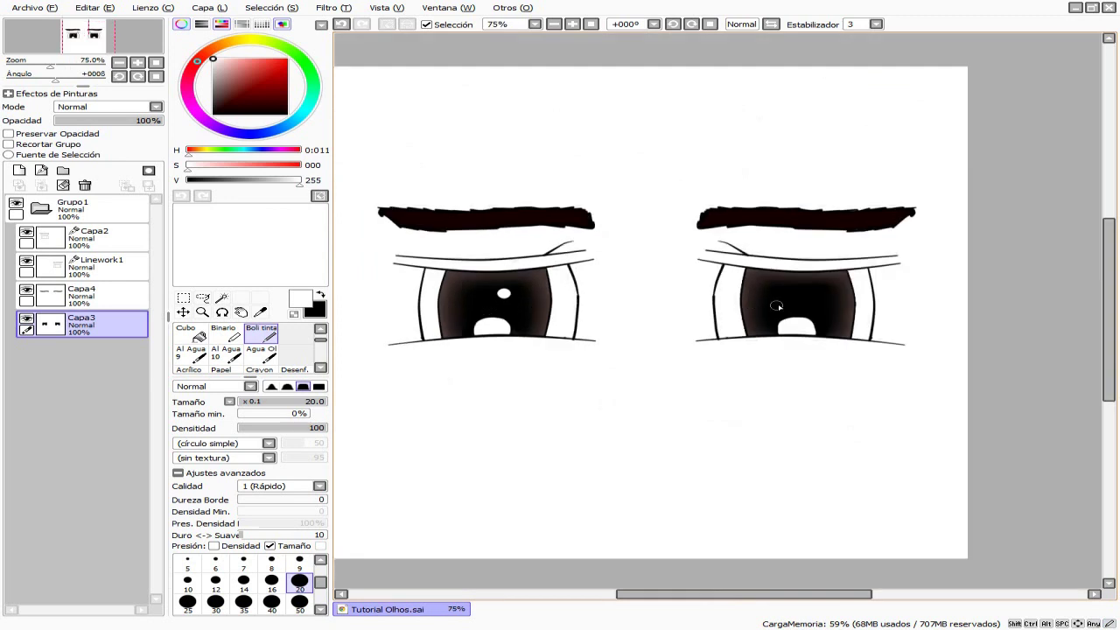
# Try a matching white dot in the right iris and undo the dots in both eyes
pyautogui.scroll(4, 775, 300)
pyautogui.scroll(-5, 851, 268)
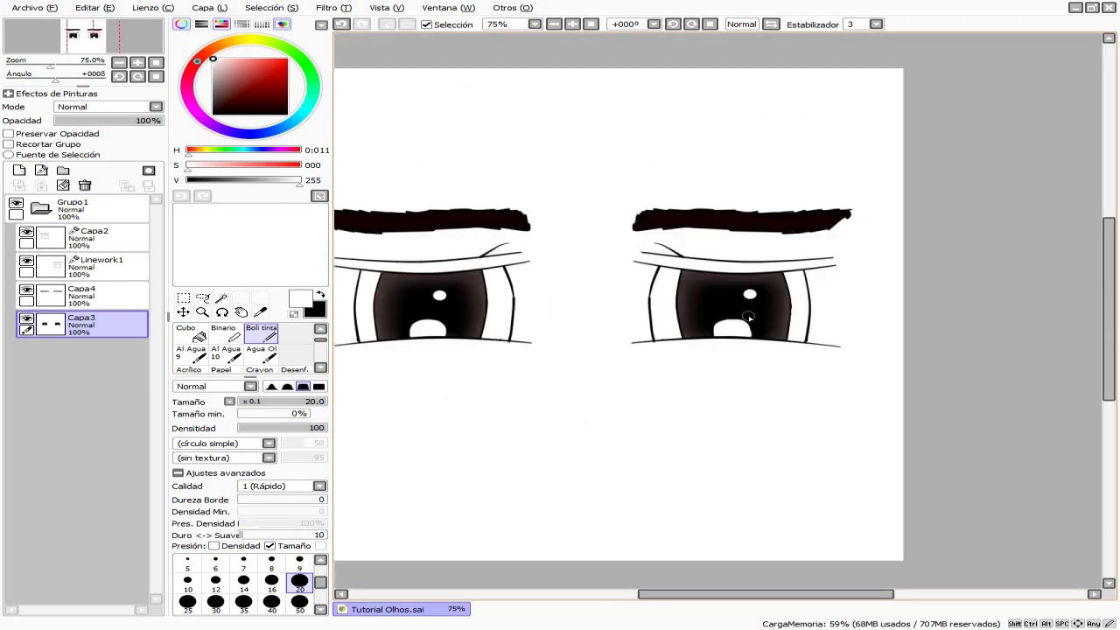
pyautogui.scroll(-1, 688, 270)
pyautogui.scroll(5, 682, 263)
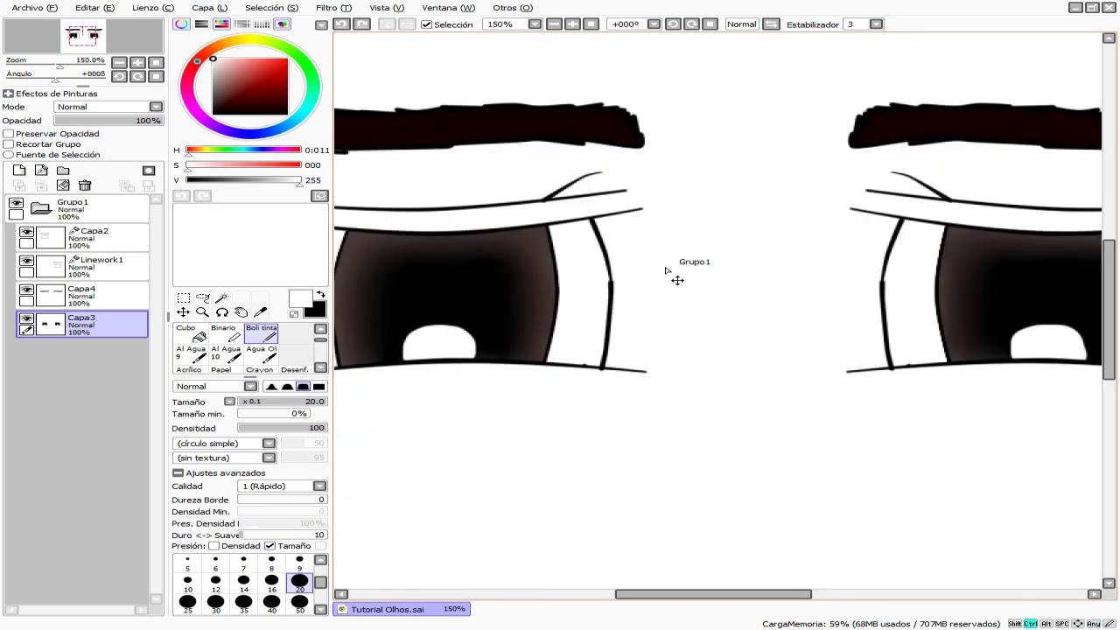
# Try a wide, irregular white highlight above the half-round one in the left iris
pyautogui.scroll(-3, 677, 280)
pyautogui.scroll(4, 551, 241)
pyautogui.scroll(1, 543, 263)
pyautogui.scroll(-1, 700, 299)
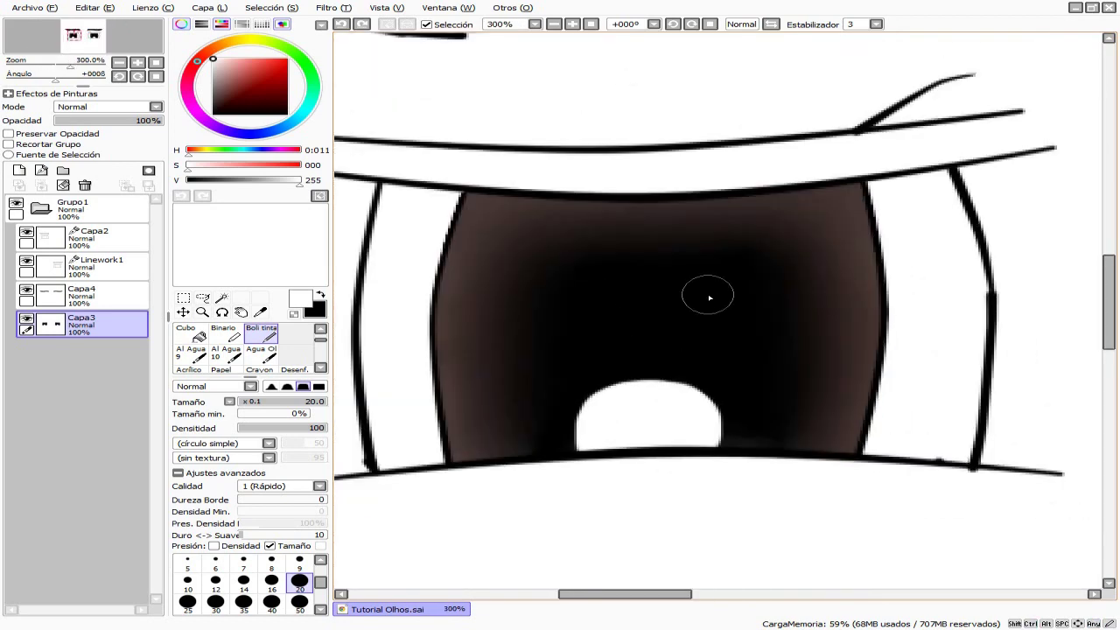
pyautogui.scroll(1, 701, 299)
pyautogui.moveTo(564, 274)
pyautogui.mouseDown()
pyautogui.moveTo(713, 259)
pyautogui.moveTo(687, 306)
pyautogui.moveTo(557, 288)
pyautogui.moveTo(625, 300)
pyautogui.mouseUp()
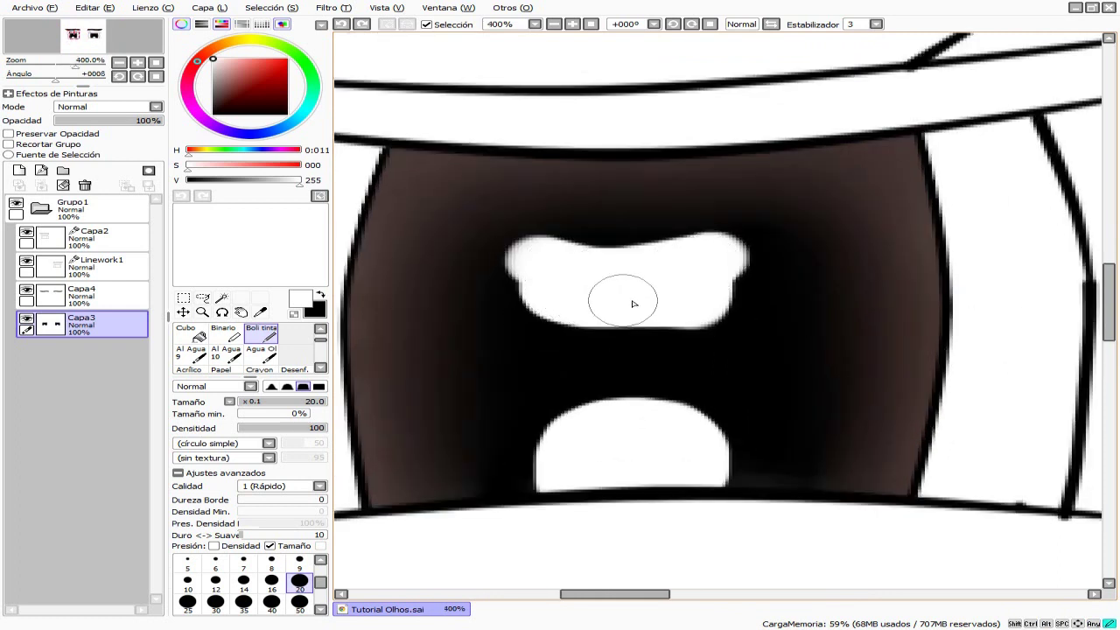
# Try a similar wide white highlight in the right iris and undo the upper highlights in both eyes
pyautogui.scroll(-4, 569, 233)
pyautogui.scroll(3, 600, 252)
pyautogui.scroll(2, 523, 265)
pyautogui.moveTo(488, 271)
pyautogui.mouseDown()
pyautogui.moveTo(592, 282)
pyautogui.moveTo(626, 272)
pyautogui.moveTo(613, 288)
pyautogui.moveTo(543, 302)
pyautogui.mouseUp()
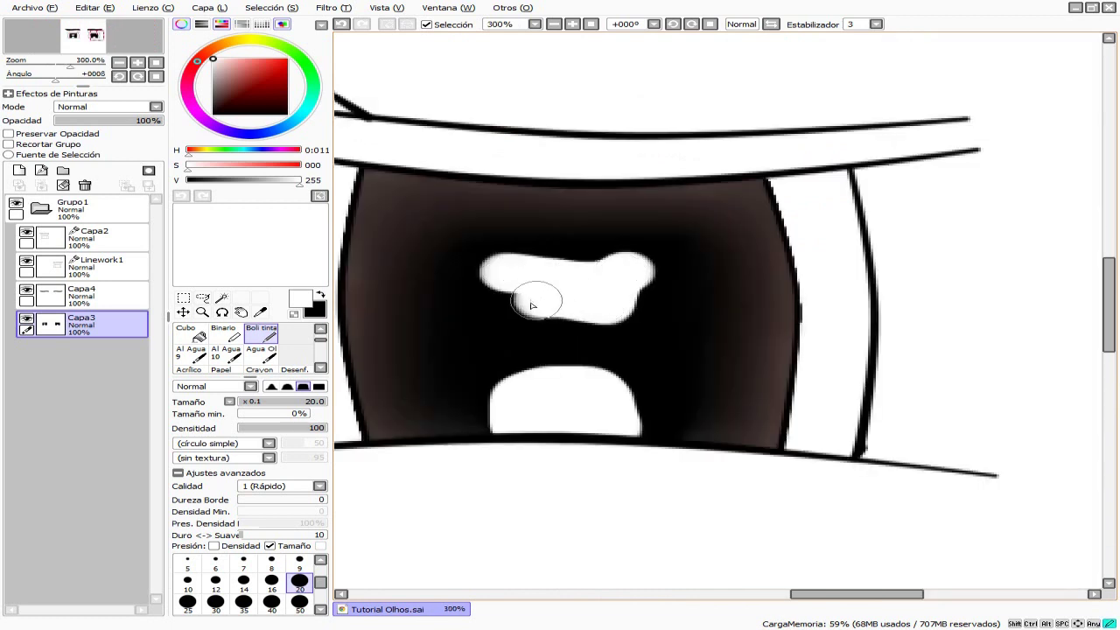
pyautogui.scroll(-7, 723, 283)
pyautogui.scroll(2, 667, 342)
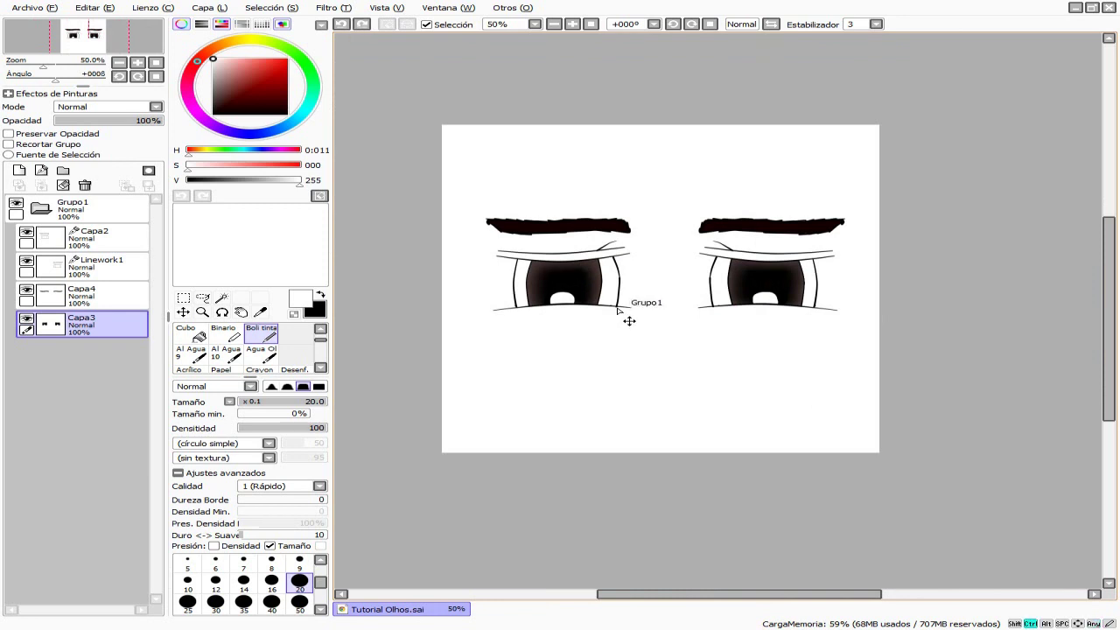
# Try smaller irregular white highlights in the upper part of both irises and undo the white highlights
pyautogui.scroll(4, 573, 289)
pyautogui.moveTo(495, 243)
pyautogui.mouseDown()
pyautogui.moveTo(532, 222)
pyautogui.moveTo(558, 238)
pyautogui.moveTo(504, 233)
pyautogui.mouseUp()
pyautogui.scroll(-6, 680, 263)
pyautogui.scroll(3, 668, 291)
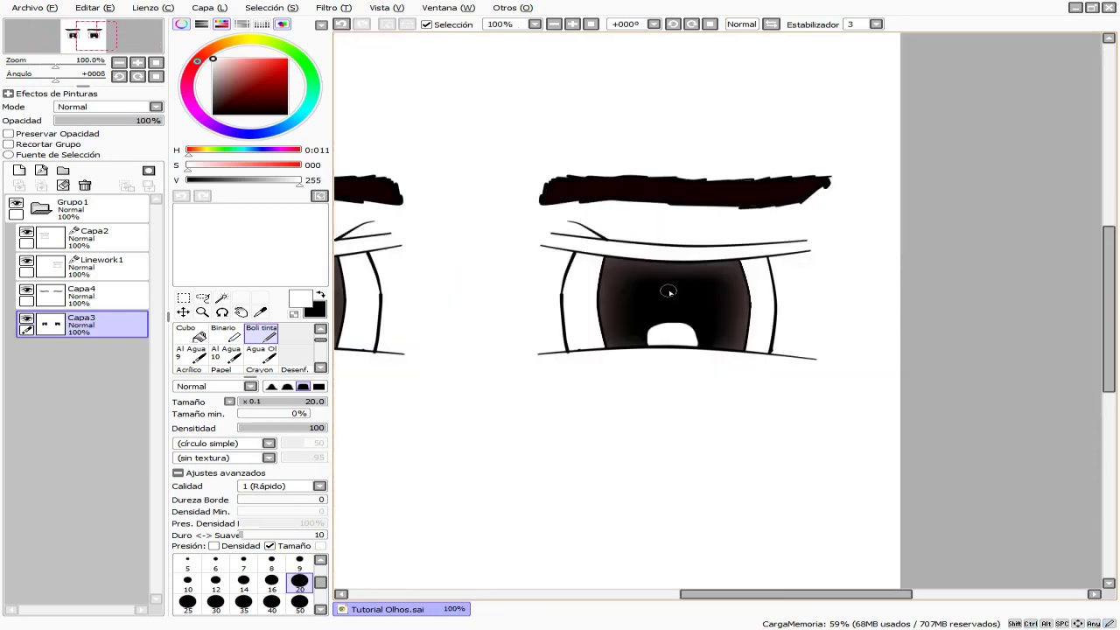
pyautogui.scroll(-3, 663, 300)
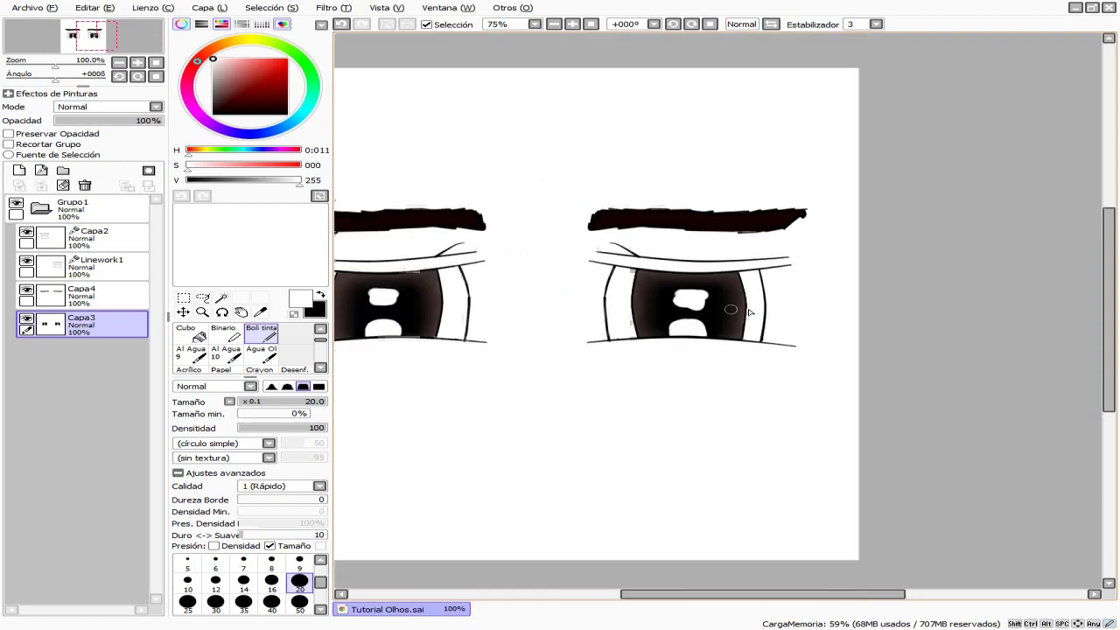
pyautogui.scroll(1, 672, 312)
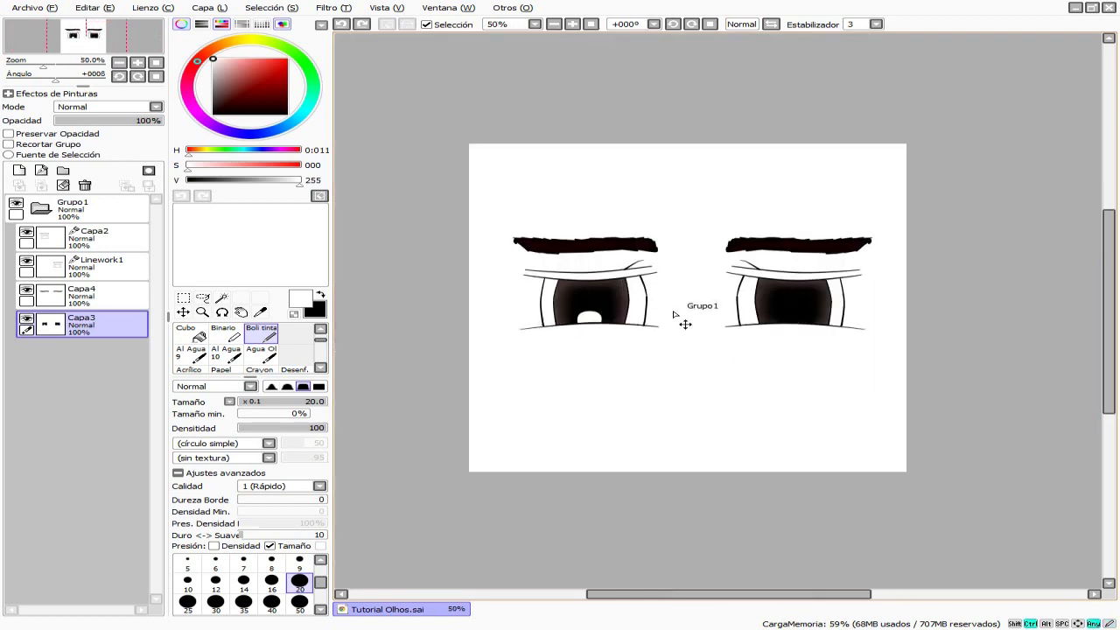
# Try a large, rounded white highlight rising from the lower edge to the middle of the left iris
pyautogui.scroll(4, 685, 324)
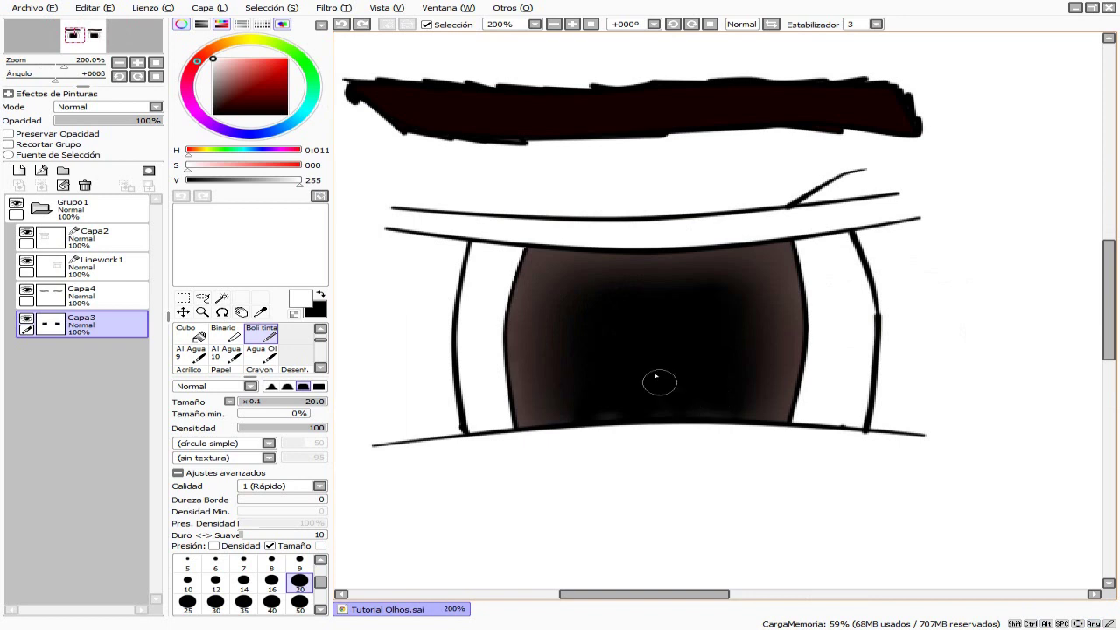
pyautogui.scroll(3, 647, 363)
pyautogui.moveTo(595, 280)
pyautogui.mouseDown()
pyautogui.moveTo(528, 330)
pyautogui.moveTo(525, 440)
pyautogui.moveTo(560, 494)
pyautogui.mouseUp()
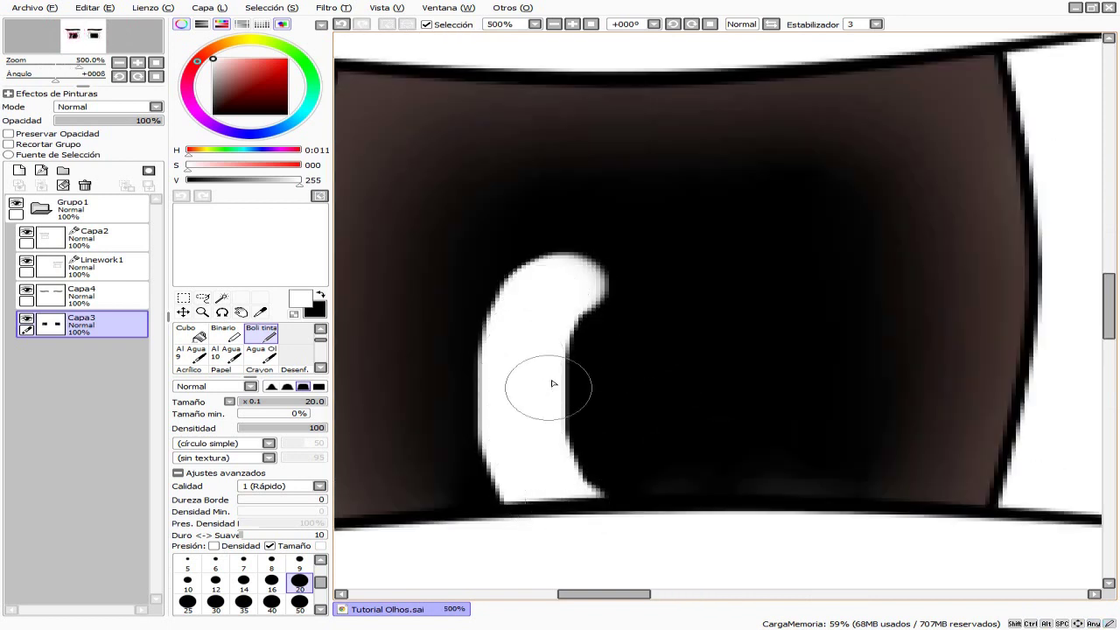
pyautogui.moveTo(580, 295)
pyautogui.mouseDown()
pyautogui.moveTo(649, 280)
pyautogui.moveTo(723, 292)
pyautogui.moveTo(781, 357)
pyautogui.moveTo(761, 472)
pyautogui.moveTo(690, 501)
pyautogui.moveTo(607, 475)
pyautogui.moveTo(590, 450)
pyautogui.moveTo(649, 463)
pyautogui.moveTo(713, 382)
pyautogui.moveTo(665, 324)
pyautogui.moveTo(566, 394)
pyautogui.moveTo(663, 407)
pyautogui.moveTo(616, 378)
pyautogui.mouseUp()
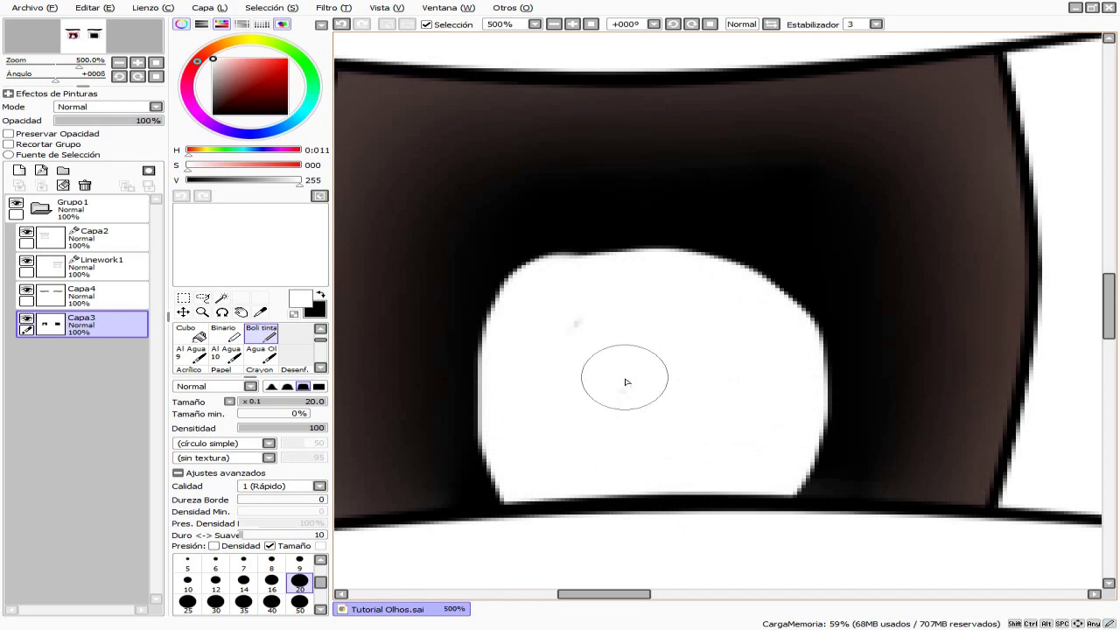
# Try a matching large white highlight in the right iris and undo it
pyautogui.scroll(-5, 616, 378)
pyautogui.scroll(3, 613, 380)
pyautogui.moveTo(751, 337)
pyautogui.mouseDown()
pyautogui.moveTo(745, 329)
pyautogui.moveTo(682, 428)
pyautogui.moveTo(740, 327)
pyautogui.moveTo(838, 398)
pyautogui.moveTo(750, 375)
pyautogui.moveTo(793, 379)
pyautogui.moveTo(767, 291)
pyautogui.moveTo(710, 380)
pyautogui.mouseUp()
pyautogui.scroll(-5, 812, 305)
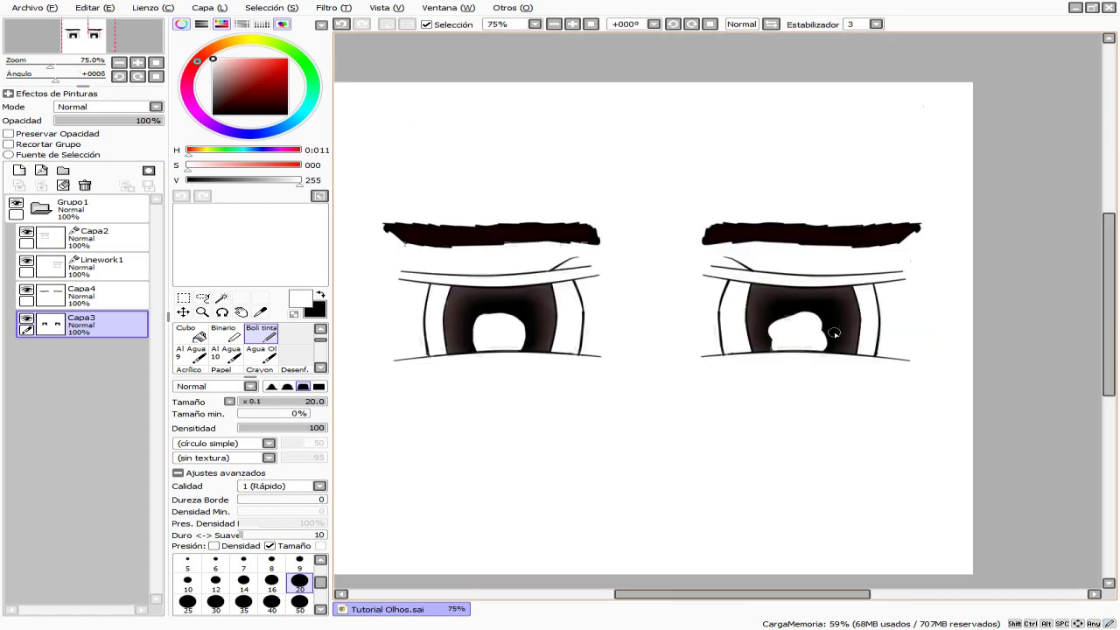
pyautogui.scroll(-3, 627, 294)
pyautogui.scroll(4, 662, 295)
pyautogui.hotkey('ctrl', 'z')
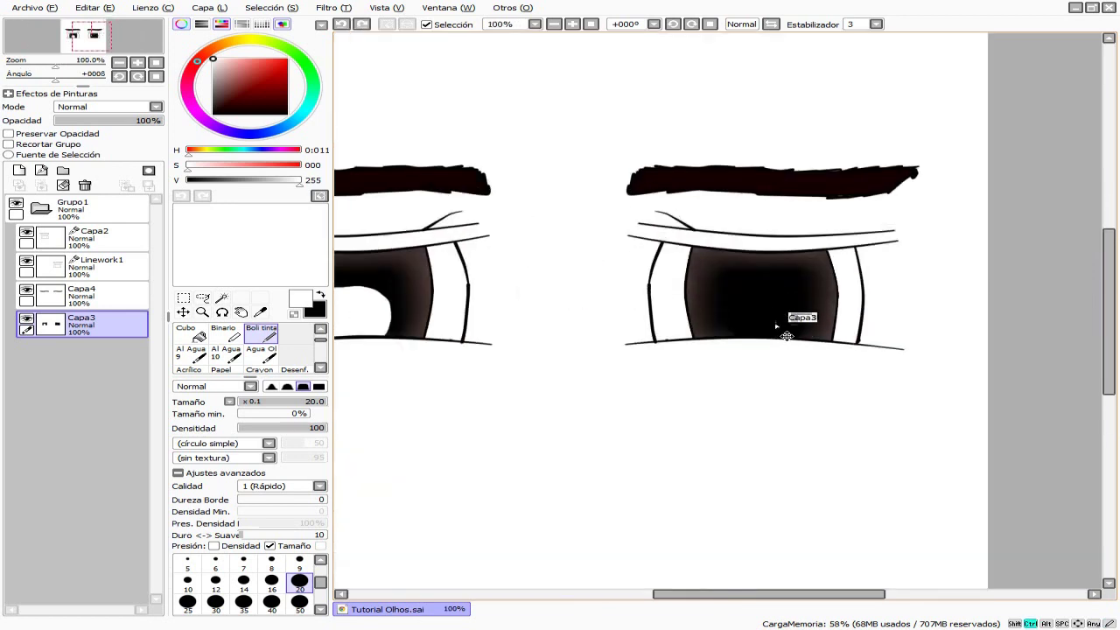
# Try another white highlight along the lower edge of the cleared left iris
pyautogui.scroll(-4, 786, 336)
pyautogui.scroll(5, 736, 317)
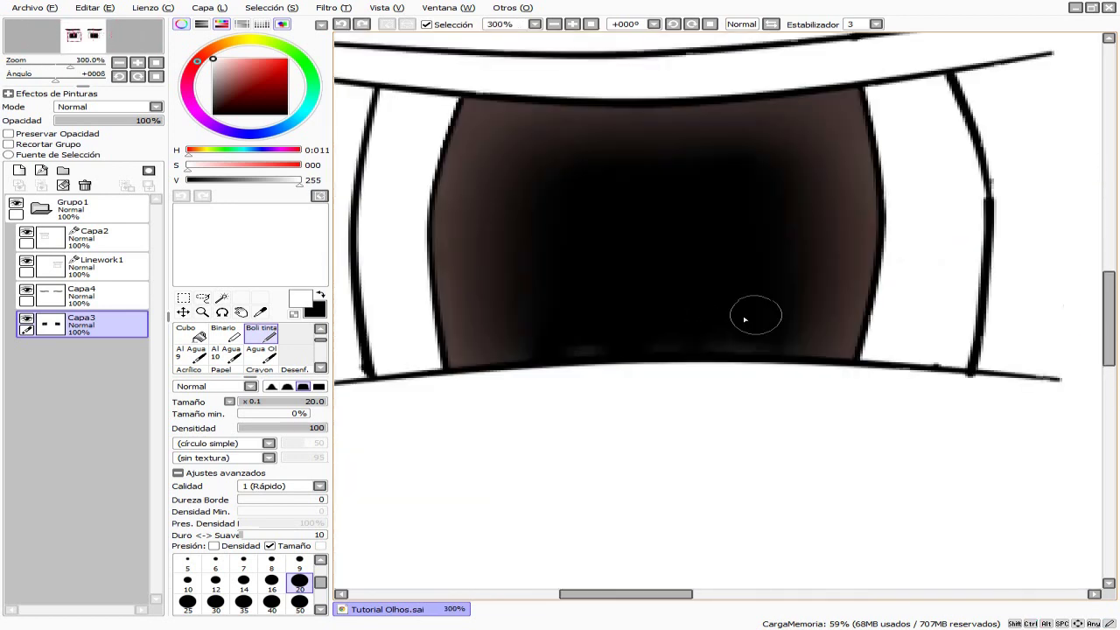
pyautogui.moveTo(543, 358)
pyautogui.mouseDown()
pyautogui.moveTo(585, 302)
pyautogui.moveTo(678, 290)
pyautogui.mouseUp()
pyautogui.scroll(-4, 685, 299)
pyautogui.scroll(3, 617, 310)
pyautogui.scroll(-2, 705, 352)
pyautogui.scroll(3, 674, 394)
pyautogui.scroll(-3, 678, 350)
pyautogui.scroll(3, 676, 350)
# Try a two-humped white highlight at the left iris's lower edge, retouch it with the swapped colour, and undo it
pyautogui.moveTo(525, 430)
pyautogui.mouseDown()
pyautogui.moveTo(587, 350)
pyautogui.moveTo(720, 364)
pyautogui.moveTo(739, 341)
pyautogui.moveTo(762, 375)
pyautogui.moveTo(738, 400)
pyautogui.moveTo(652, 407)
pyautogui.moveTo(586, 372)
pyautogui.mouseUp()
pyautogui.scroll(-3, 582, 364)
pyautogui.scroll(1, 654, 357)
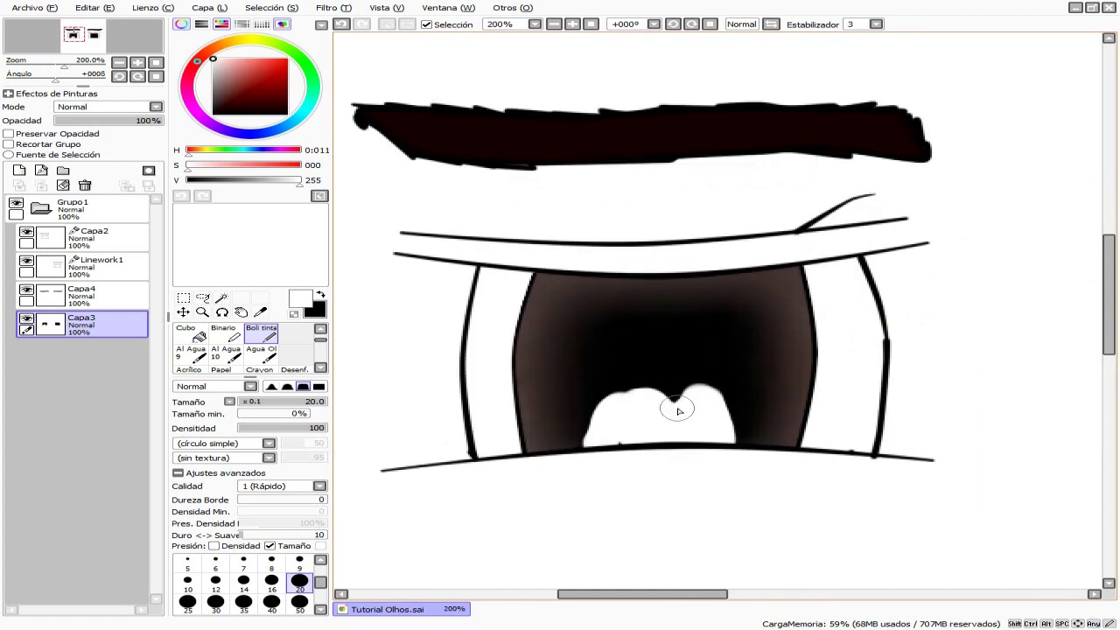
pyautogui.press('x')
pyautogui.moveTo(687, 415)
pyautogui.mouseDown()
pyautogui.moveTo(656, 392)
pyautogui.moveTo(603, 424)
pyautogui.mouseUp()
pyautogui.press('x')
pyautogui.scroll(2, 550, 326)
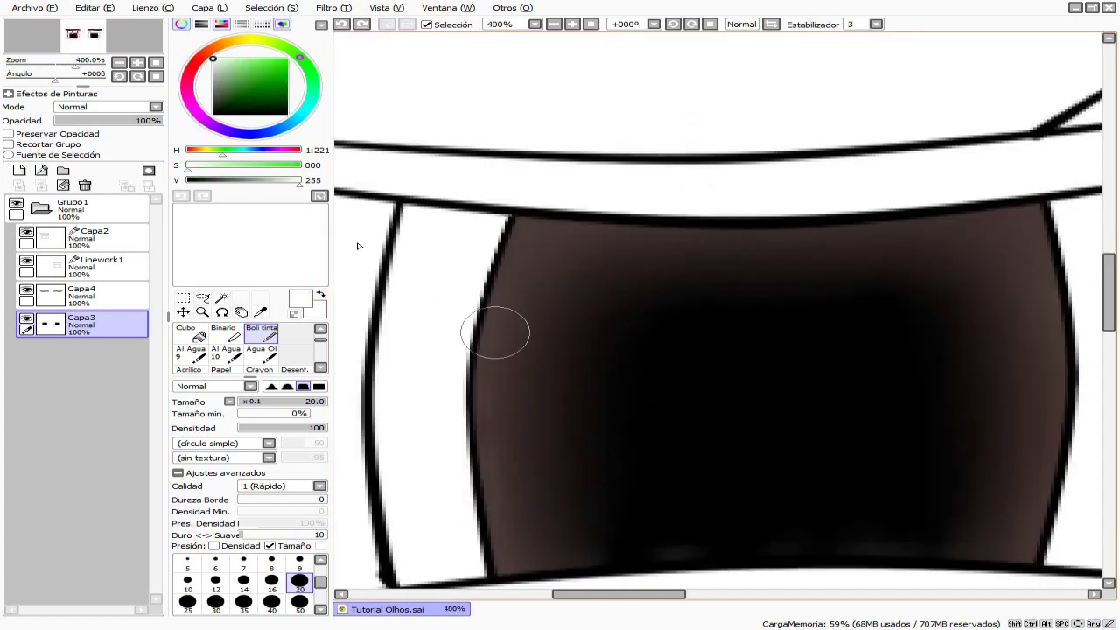
# Try a two-humped white highlight along the left iris's lower edge and undo the last stroke
pyautogui.moveTo(494, 466)
pyautogui.mouseDown()
pyautogui.moveTo(505, 427)
pyautogui.moveTo(574, 419)
pyautogui.moveTo(613, 435)
pyautogui.moveTo(677, 407)
pyautogui.moveTo(662, 411)
pyautogui.moveTo(724, 429)
pyautogui.mouseUp()
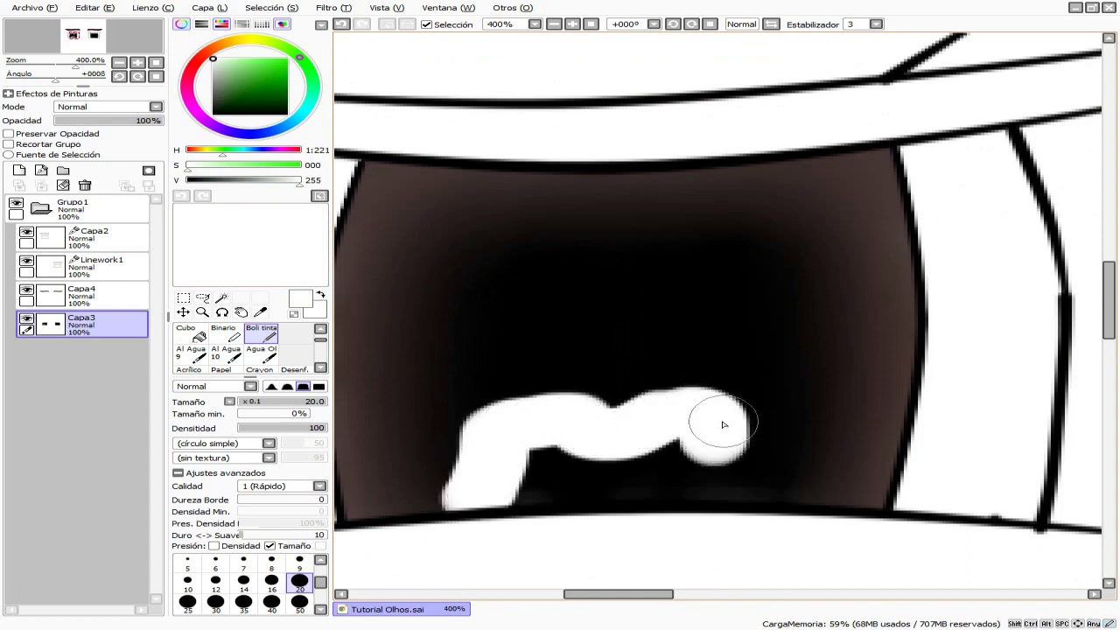
pyautogui.moveTo(723, 522)
pyautogui.mouseDown()
pyautogui.moveTo(712, 461)
pyautogui.moveTo(636, 517)
pyautogui.moveTo(660, 512)
pyautogui.moveTo(612, 478)
pyautogui.moveTo(549, 466)
pyautogui.moveTo(543, 503)
pyautogui.mouseUp()
pyautogui.hotkey('ctrl', 'z')
pyautogui.scroll(-3, 586, 494)
pyautogui.scroll(2, 738, 407)
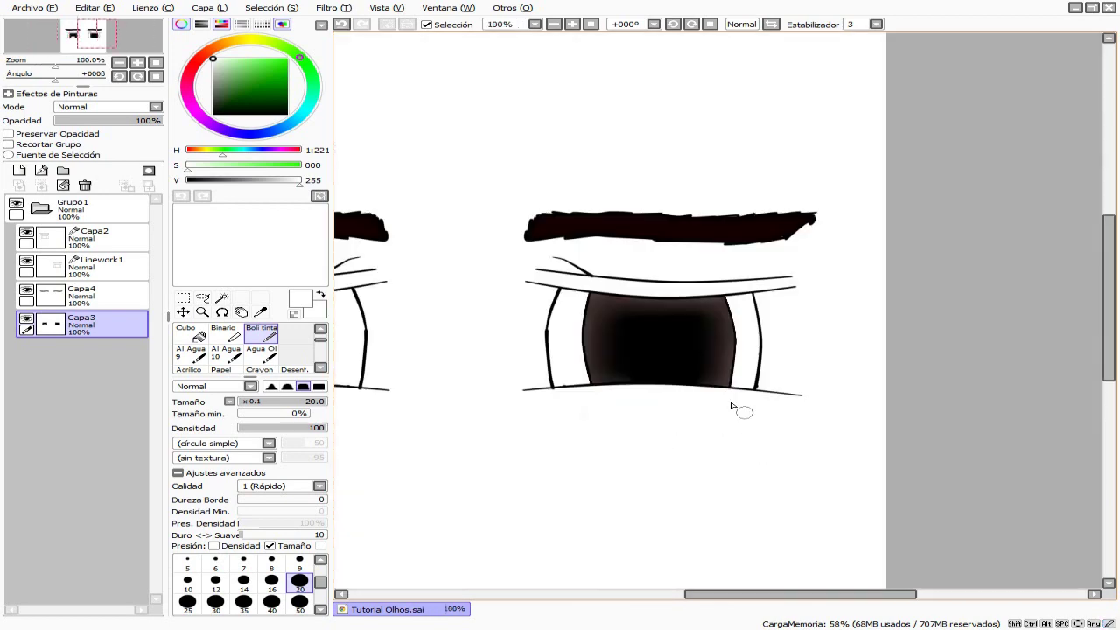
# Try a matching two-humped white highlight in the right iris, and undo the highlights in both irises
pyautogui.moveTo(621, 439)
pyautogui.mouseDown()
pyautogui.moveTo(664, 381)
pyautogui.moveTo(708, 396)
pyautogui.moveTo(763, 382)
pyautogui.moveTo(787, 404)
pyautogui.moveTo(793, 462)
pyautogui.moveTo(775, 407)
pyautogui.moveTo(747, 433)
pyautogui.moveTo(697, 419)
pyautogui.moveTo(668, 433)
pyautogui.mouseUp()
pyautogui.scroll(-7, 743, 407)
pyautogui.scroll(2, 744, 385)
pyautogui.scroll(-3, 730, 376)
pyautogui.scroll(2, 707, 369)
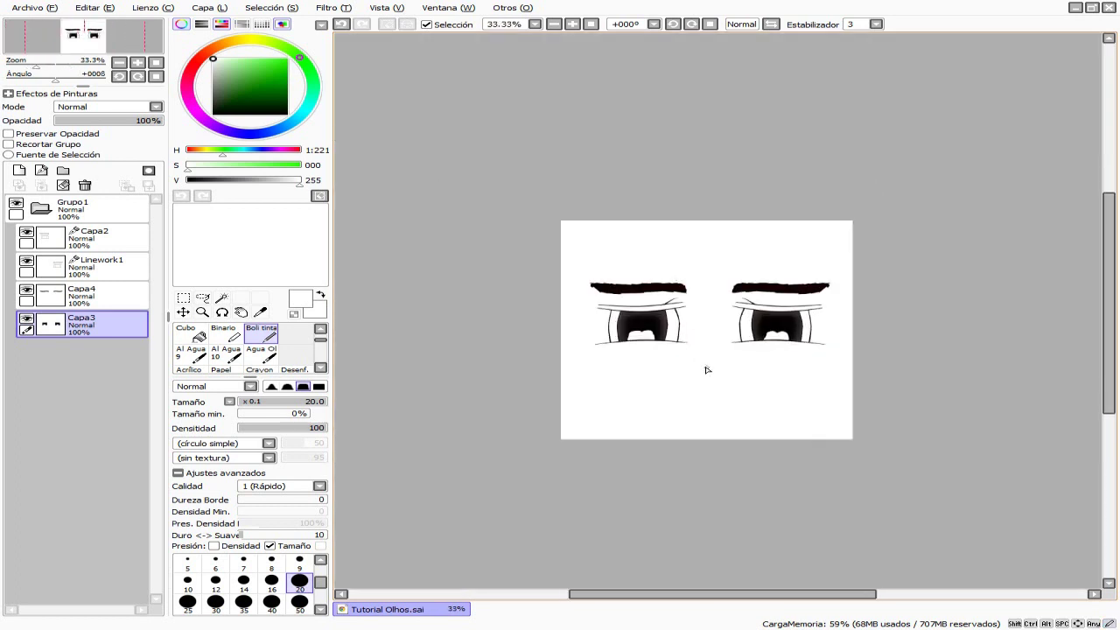
pyautogui.scroll(1, 700, 350)
pyautogui.scroll(-2, 700, 349)
pyautogui.scroll(2, 700, 350)
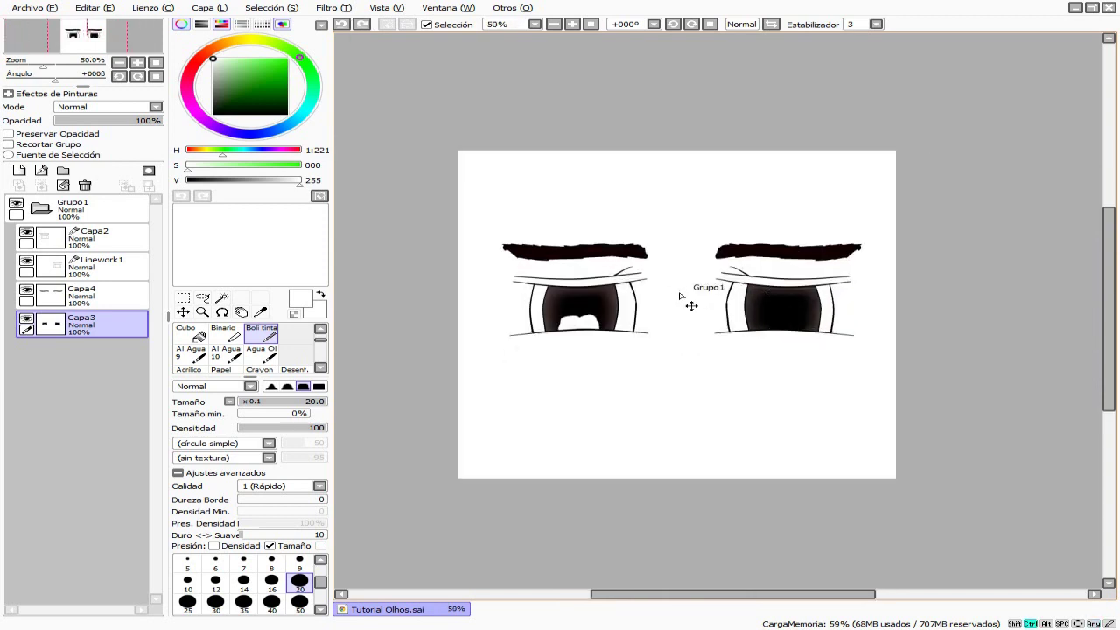
pyautogui.scroll(5, 583, 324)
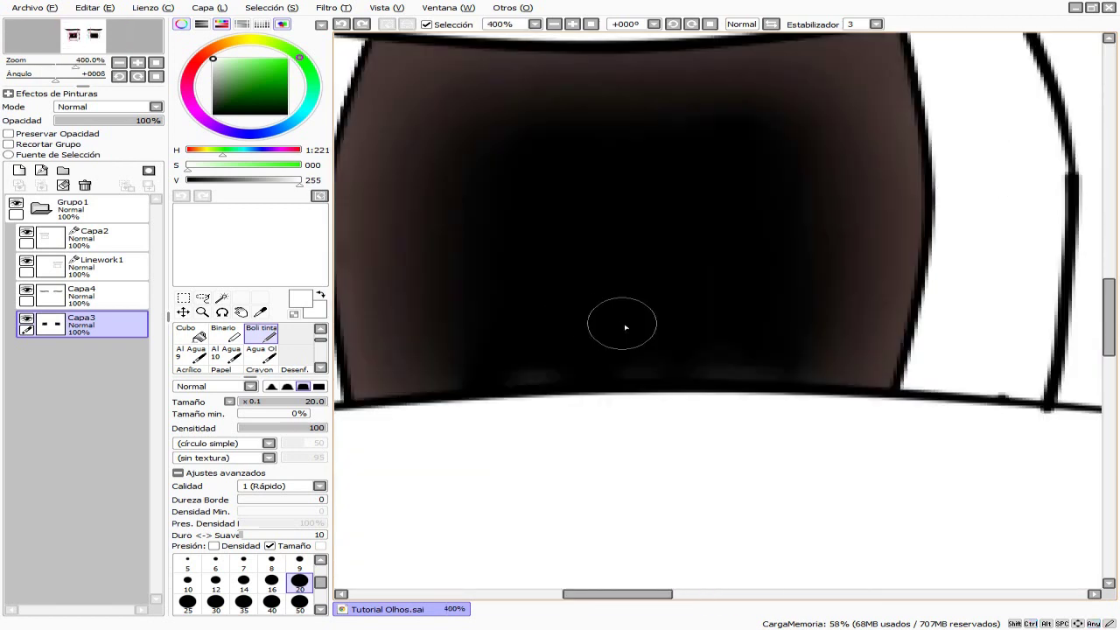
# Paint a solid white dome-shaped highlight rising from the middle of the left iris's lower edge
pyautogui.moveTo(587, 375)
pyautogui.mouseDown()
pyautogui.moveTo(647, 353)
pyautogui.moveTo(577, 336)
pyautogui.moveTo(534, 387)
pyautogui.moveTo(603, 328)
pyautogui.moveTo(636, 330)
pyautogui.moveTo(650, 394)
pyautogui.mouseUp()
pyautogui.scroll(-2, 638, 345)
pyautogui.scroll(1, 694, 388)
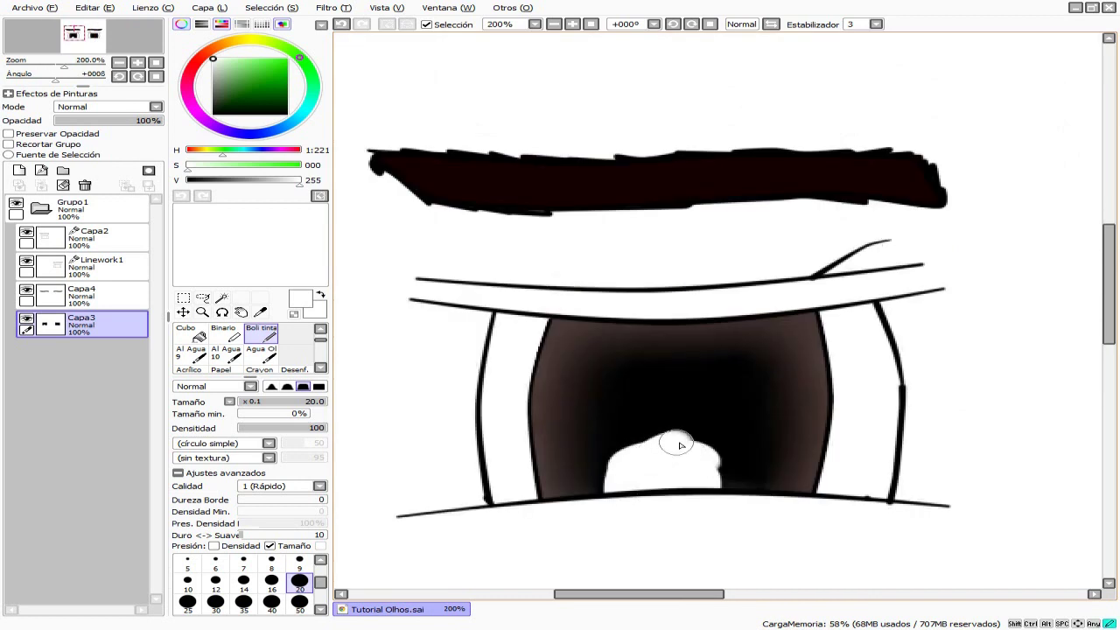
pyautogui.moveTo(680, 445); pyautogui.dragTo(719, 483)
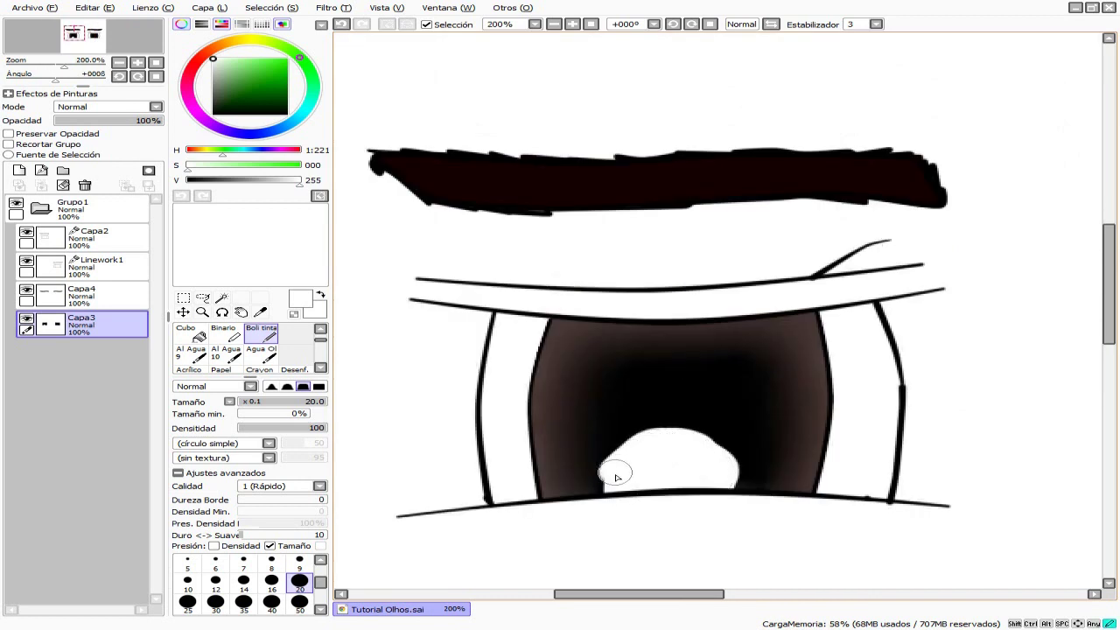
# Add a small round white highlight above and to the right of the left iris's dome highlight
pyautogui.scroll(-2, 615, 476)
pyautogui.scroll(3, 658, 410)
pyautogui.moveTo(574, 394); pyautogui.dragTo(574, 401)
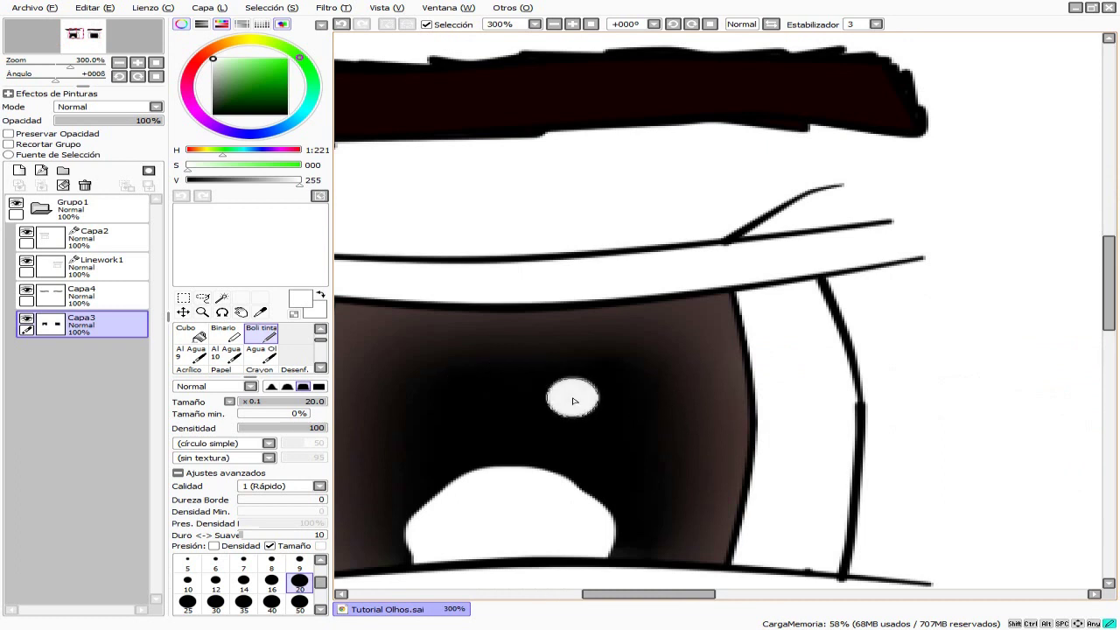
# Paint a matching white dome-shaped highlight at the middle of the right iris's lower edge
pyautogui.scroll(-2, 557, 383)
pyautogui.scroll(3, 710, 376)
pyautogui.moveTo(499, 397)
pyautogui.mouseDown()
pyautogui.moveTo(500, 358)
pyautogui.moveTo(549, 349)
pyautogui.moveTo(630, 369)
pyautogui.moveTo(608, 394)
pyautogui.moveTo(537, 383)
pyautogui.mouseUp()
pyautogui.moveTo(604, 389)
pyautogui.mouseDown()
pyautogui.moveTo(638, 376)
pyautogui.moveTo(603, 339)
pyautogui.moveTo(568, 338)
pyautogui.moveTo(537, 340)
pyautogui.moveTo(477, 384)
pyautogui.mouseUp()
pyautogui.scroll(-5, 477, 384)
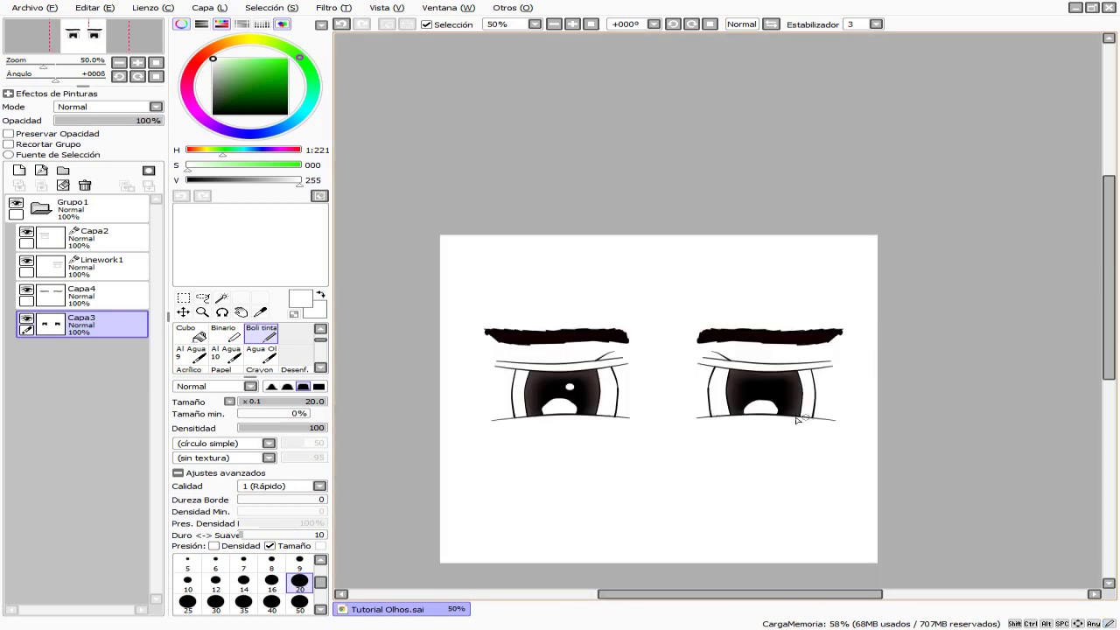
# Add a small round white highlight above and to the right of the right iris's dome highlight
pyautogui.scroll(3, 582, 420)
pyautogui.scroll(1, 545, 382)
pyautogui.scroll(-5, 702, 252)
pyautogui.scroll(3, 702, 252)
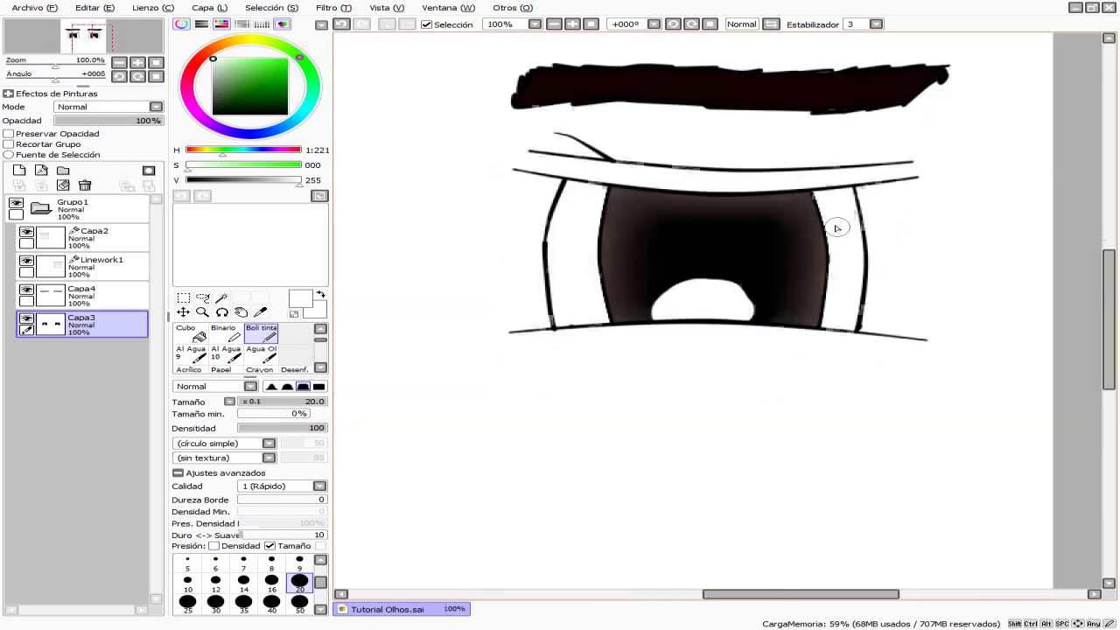
pyautogui.scroll(-4, 748, 234)
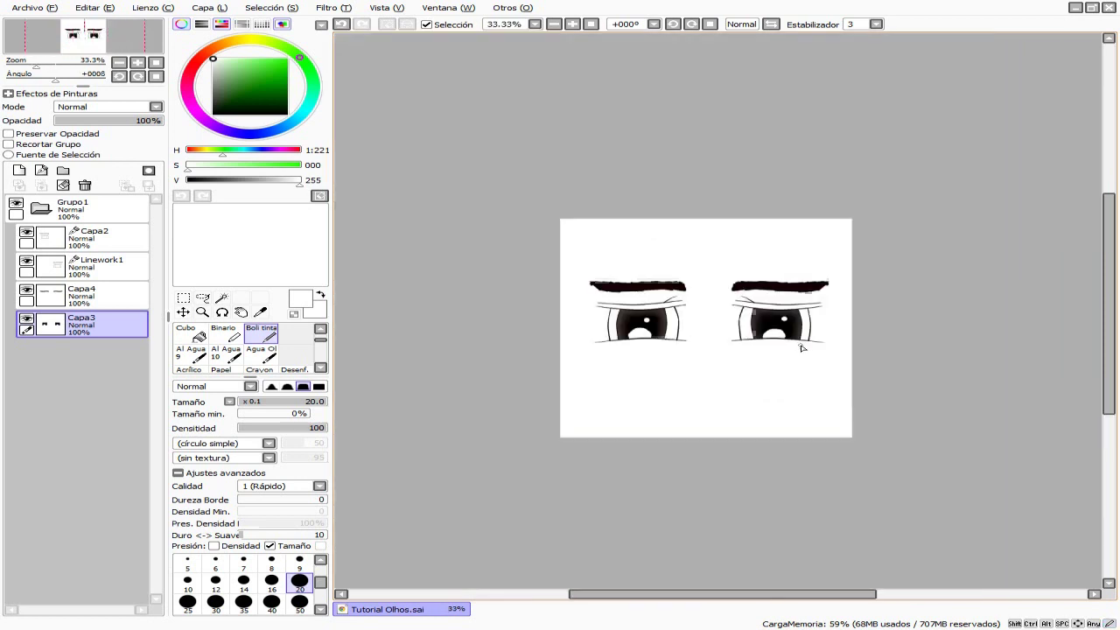
# Compare the two eyes' iris shading, highlights and eyebrows for balance and symmetry
pyautogui.scroll(2, 677, 318)
pyautogui.scroll(-2, 678, 318)
pyautogui.scroll(2, 679, 320)
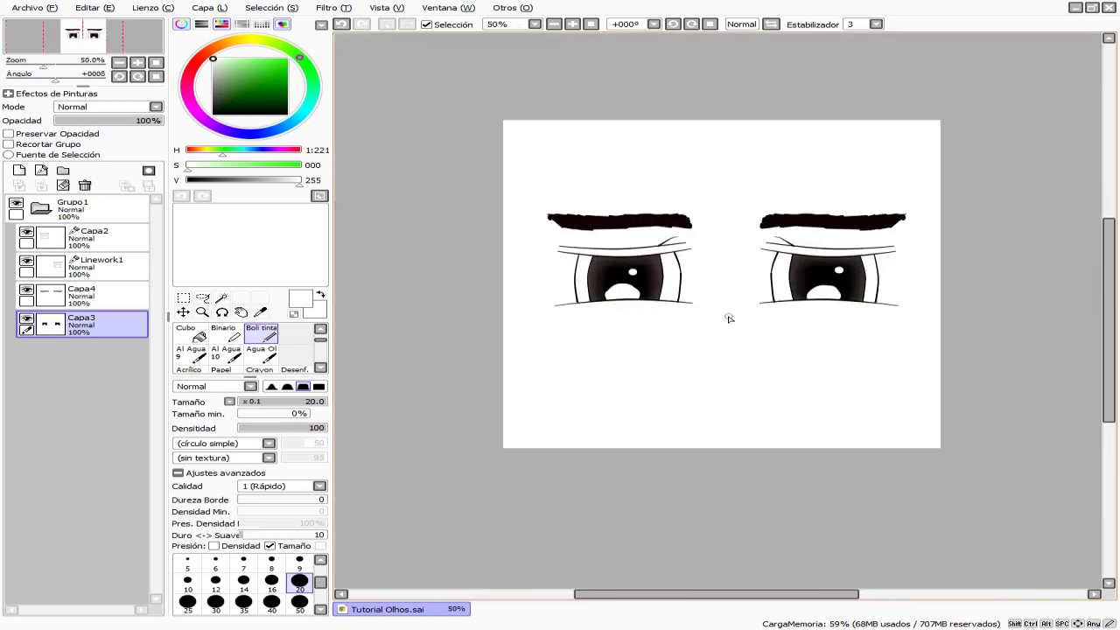
pyautogui.scroll(-1, 744, 269)
pyautogui.scroll(3, 723, 280)
pyautogui.scroll(-3, 778, 354)
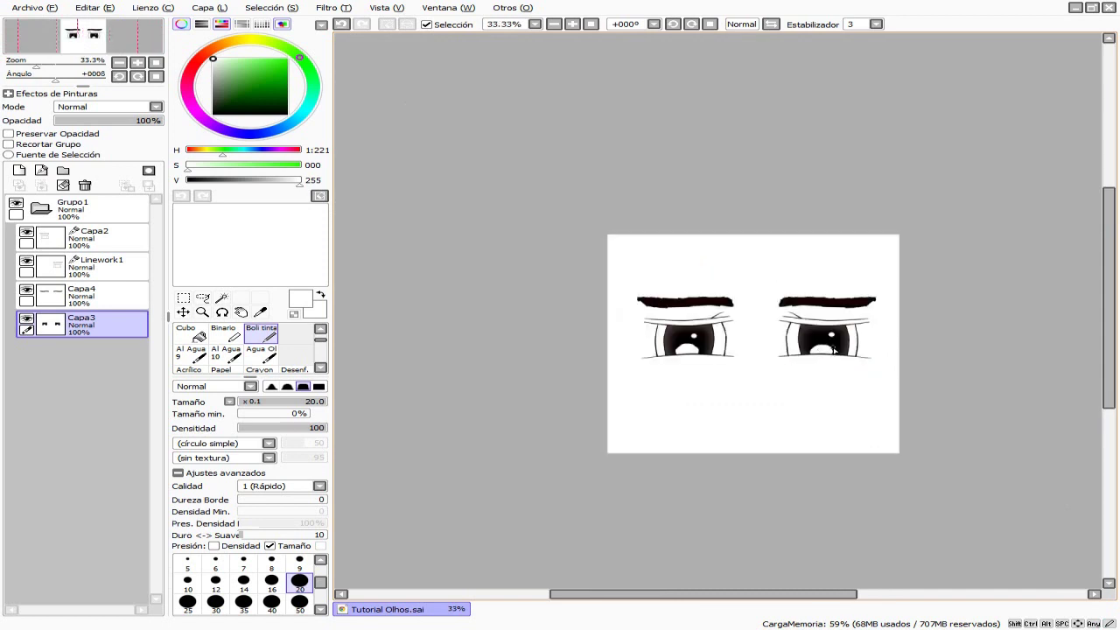
pyautogui.scroll(2, 836, 352)
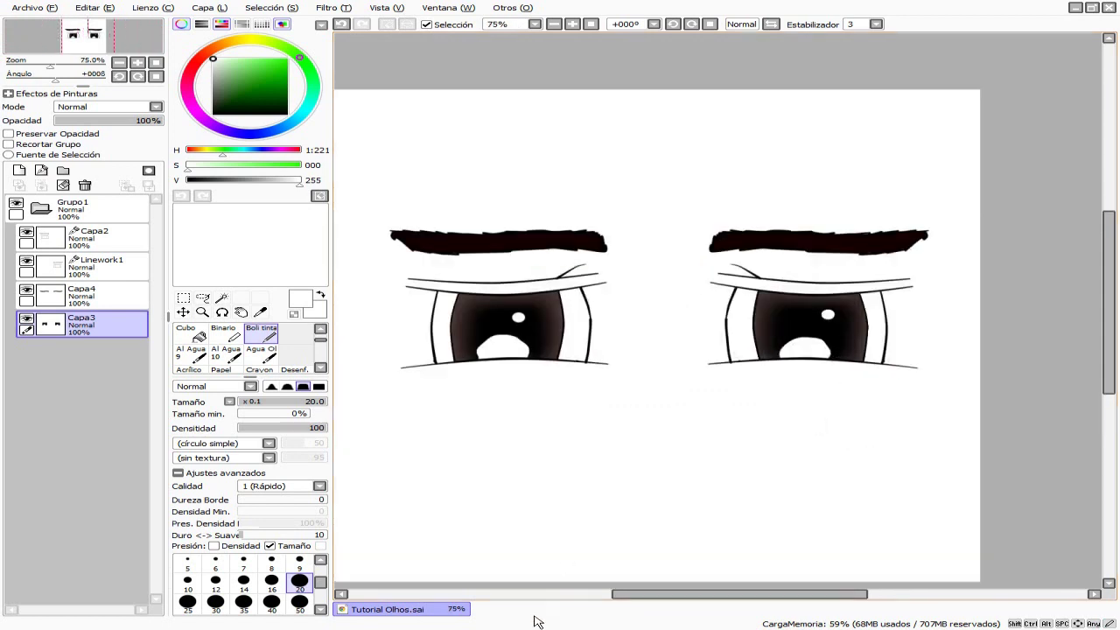
pyautogui.scroll(-2, 611, 436)
pyautogui.scroll(1, 603, 400)
pyautogui.scroll(1, 612, 376)
pyautogui.scroll(-1, 624, 357)
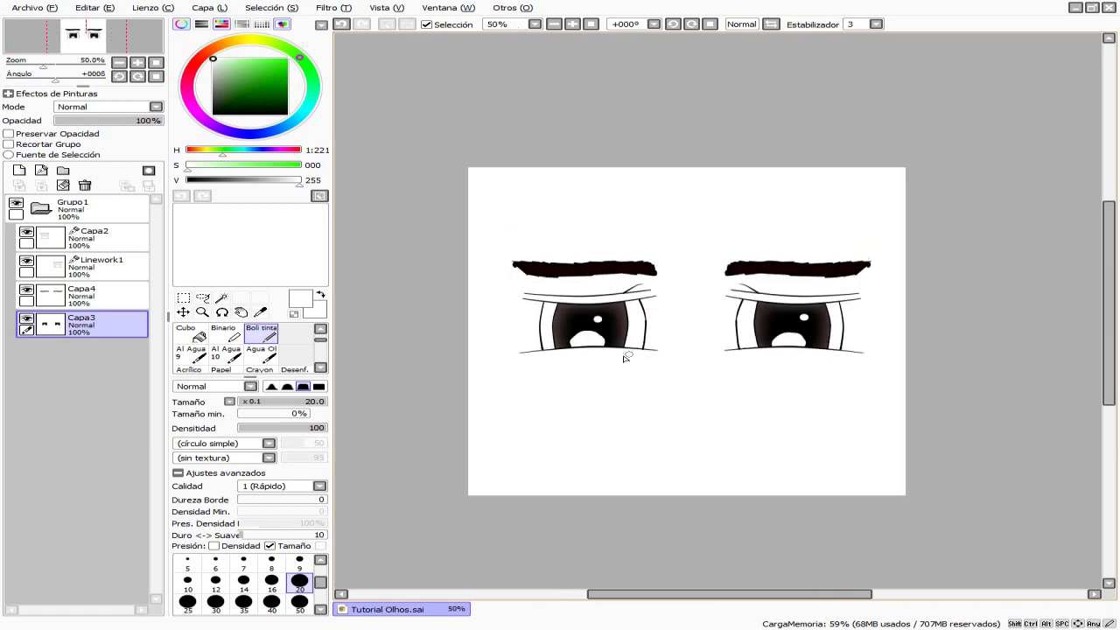
pyautogui.scroll(1, 627, 356)
pyautogui.press('l')
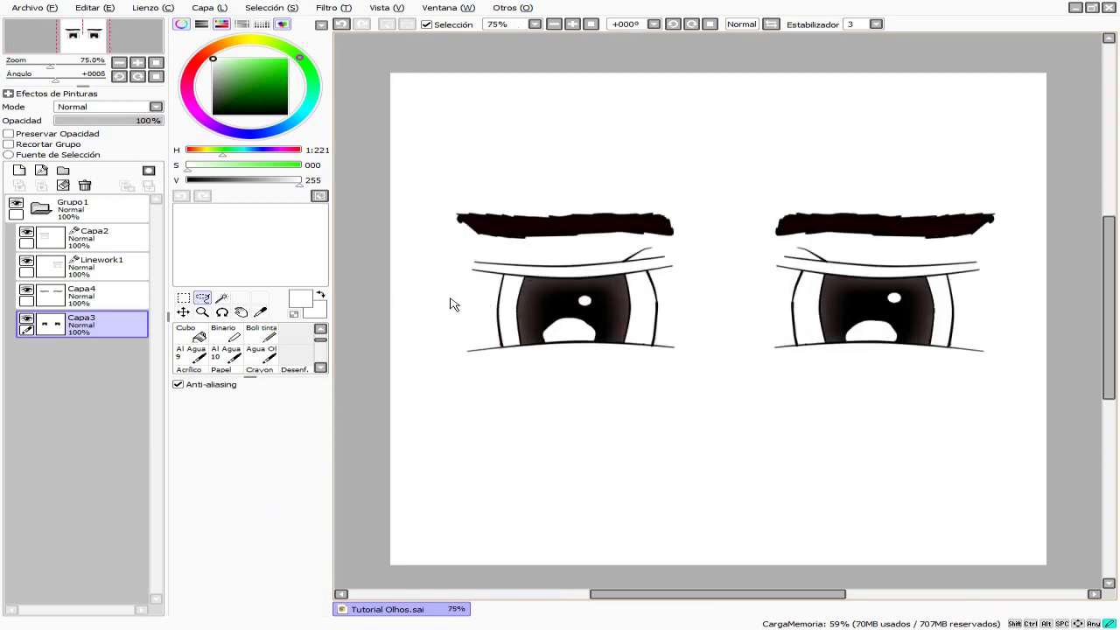
pyautogui.scroll(-2, 454, 304)
pyautogui.scroll(-3, 901, 339)
pyautogui.scroll(2, 660, 269)
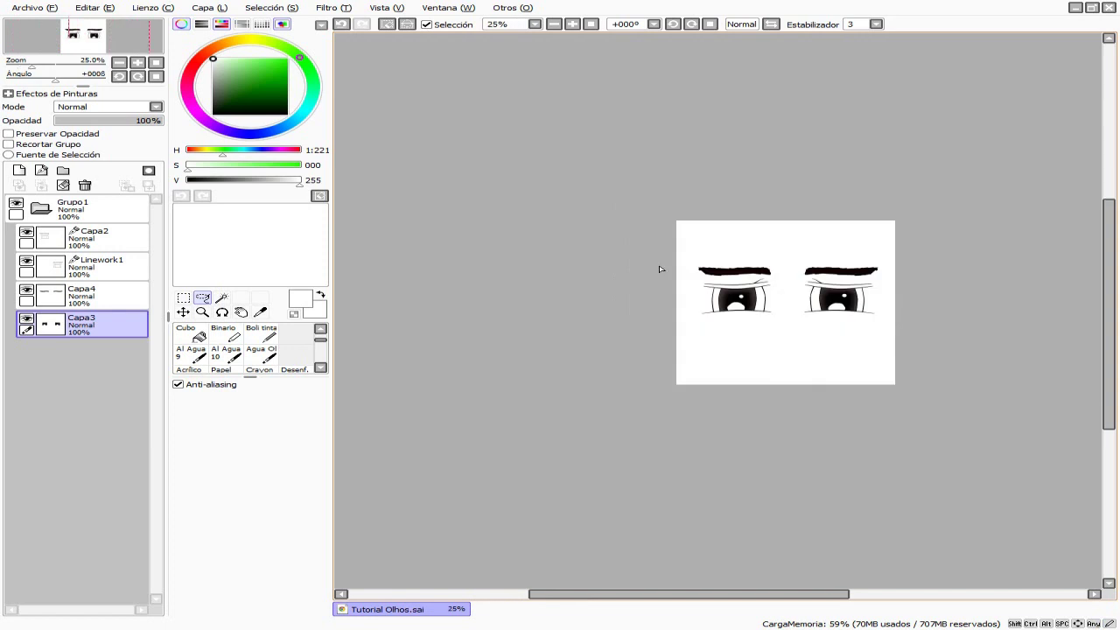
pyautogui.scroll(3, 660, 269)
pyautogui.scroll(-1, 748, 290)
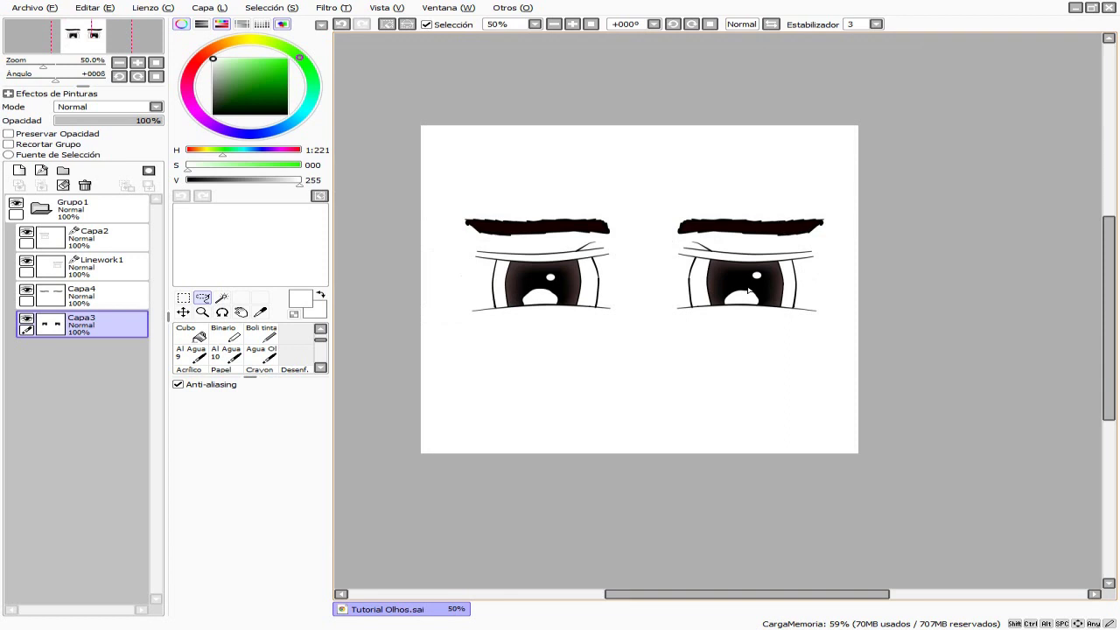
pyautogui.scroll(-2, 749, 291)
pyautogui.scroll(2, 732, 288)
pyautogui.scroll(1, 625, 246)
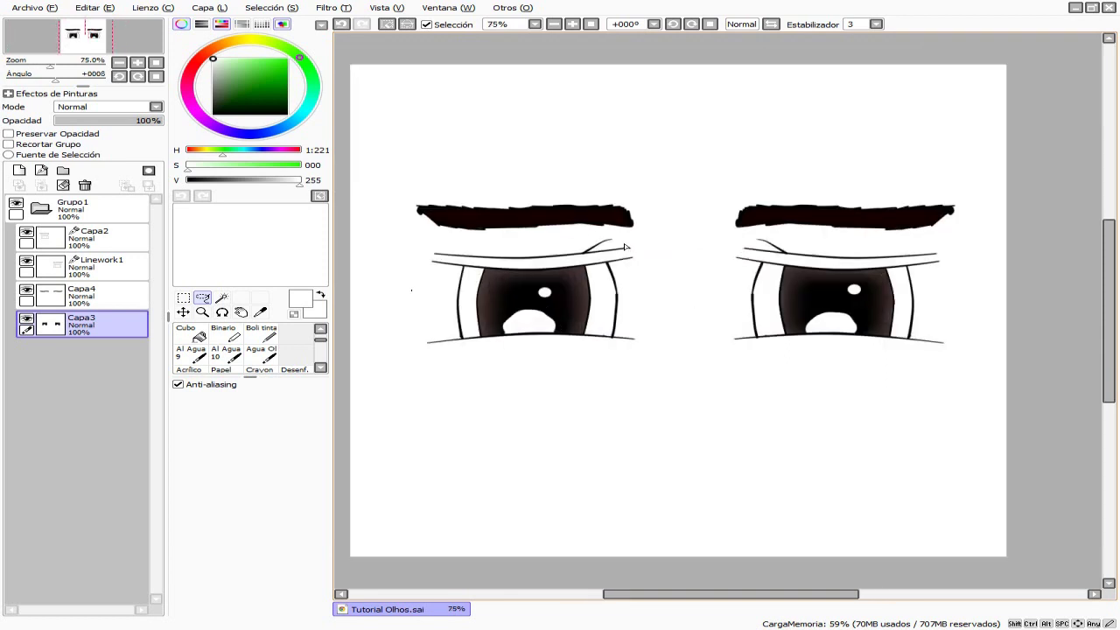
pyautogui.scroll(-1, 625, 296)
pyautogui.scroll(2, 769, 289)
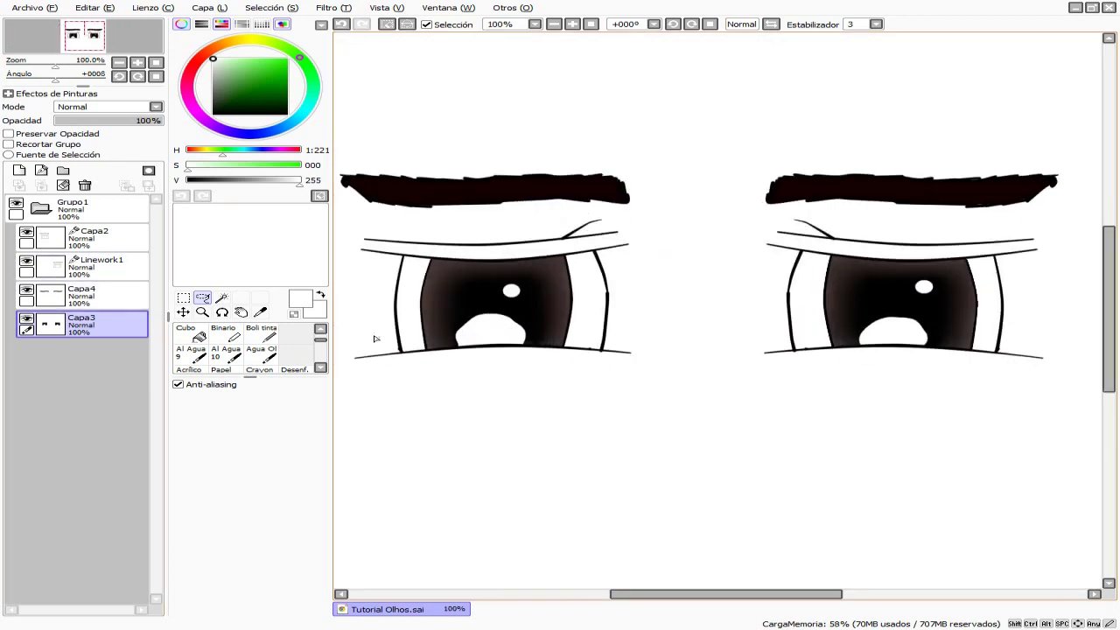
pyautogui.scroll(-1, 724, 285)
pyautogui.scroll(1, 722, 274)
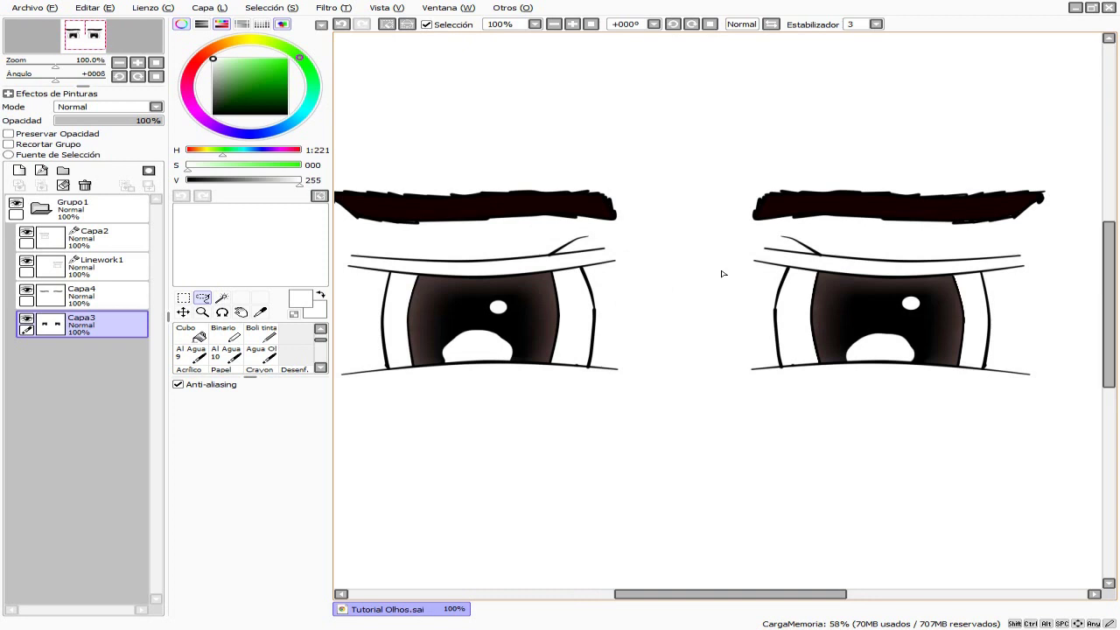
pyautogui.scroll(-2, 722, 274)
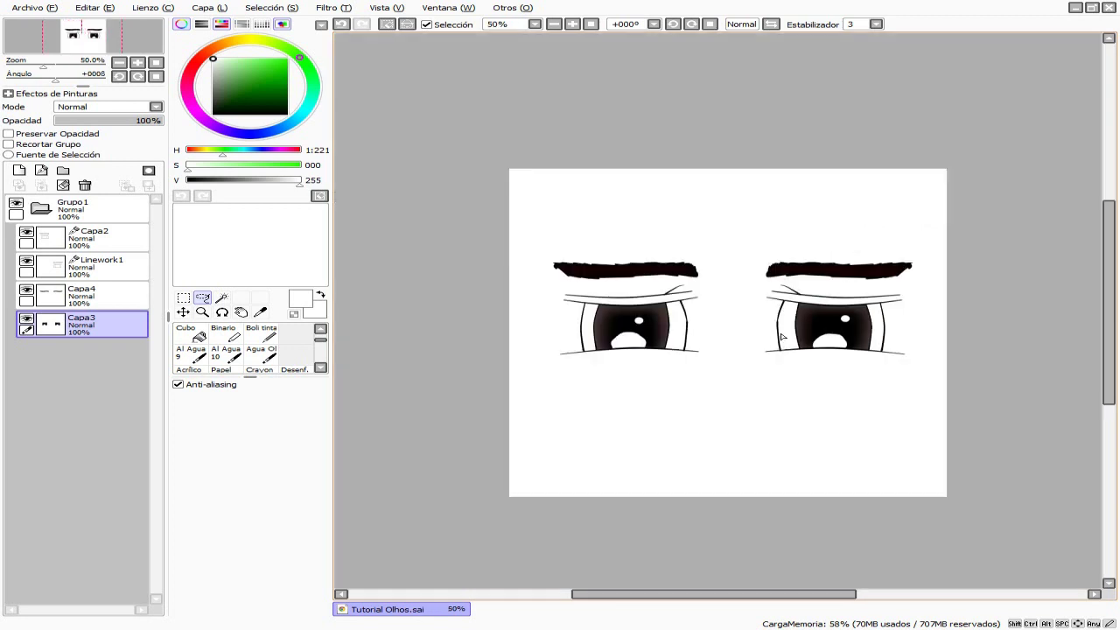
pyautogui.scroll(3, 915, 324)
pyautogui.scroll(-2, 837, 349)
pyautogui.scroll(-1, 678, 344)
pyautogui.scroll(1, 812, 335)
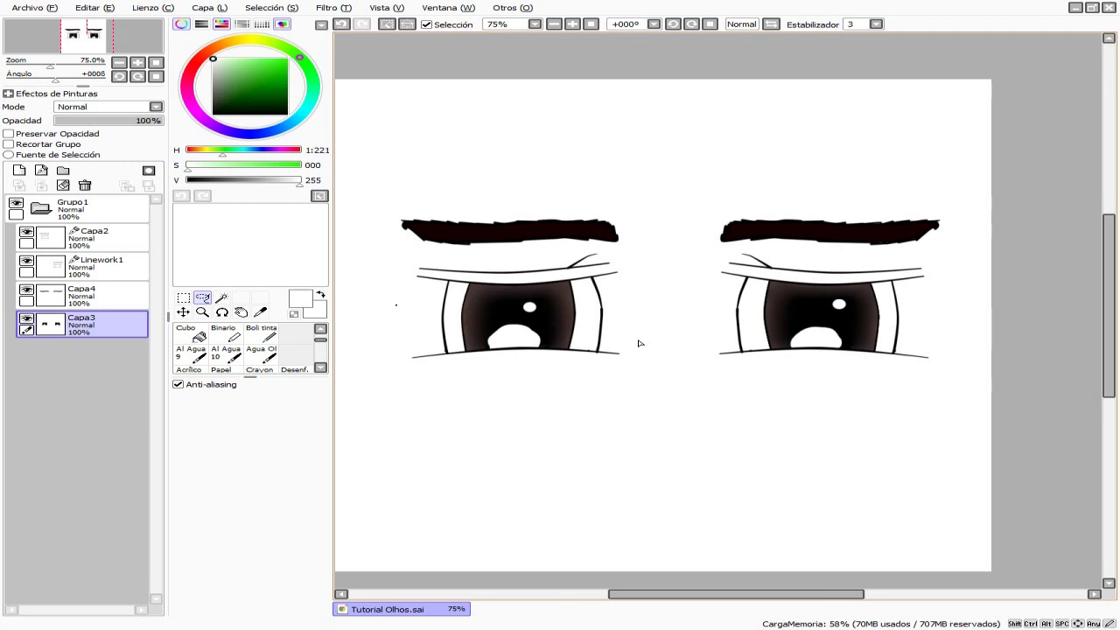
pyautogui.scroll(-2, 641, 339)
pyautogui.scroll(1, 643, 328)
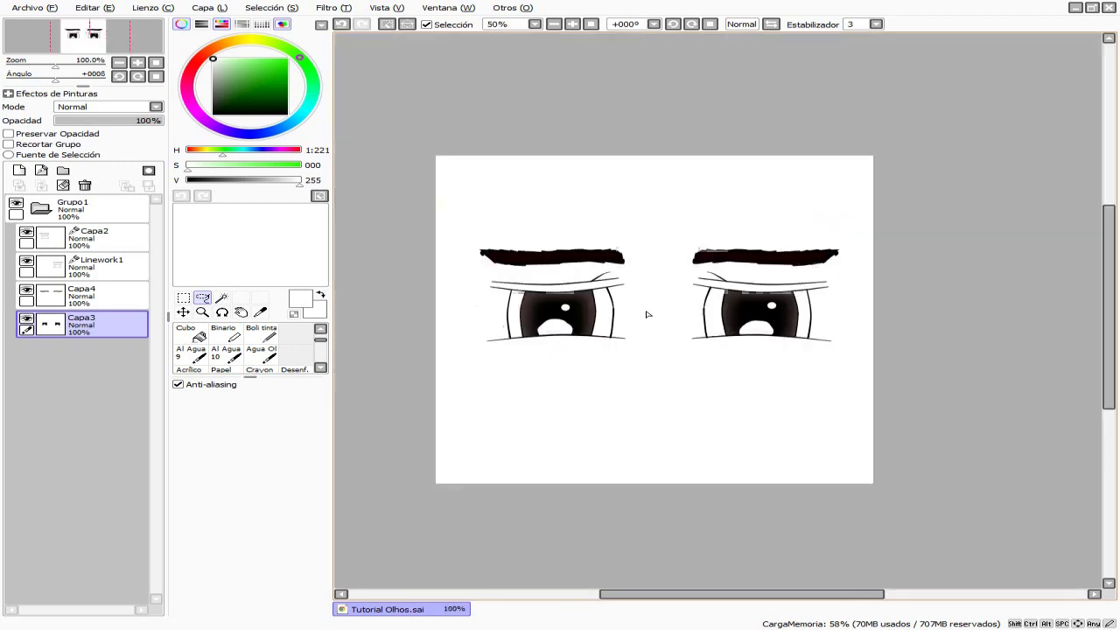
# Select the brown areas of both eyebrows on the Capa4 layer with the magic wand
pyautogui.scroll(1, 629, 311)
pyautogui.click(131, 296)
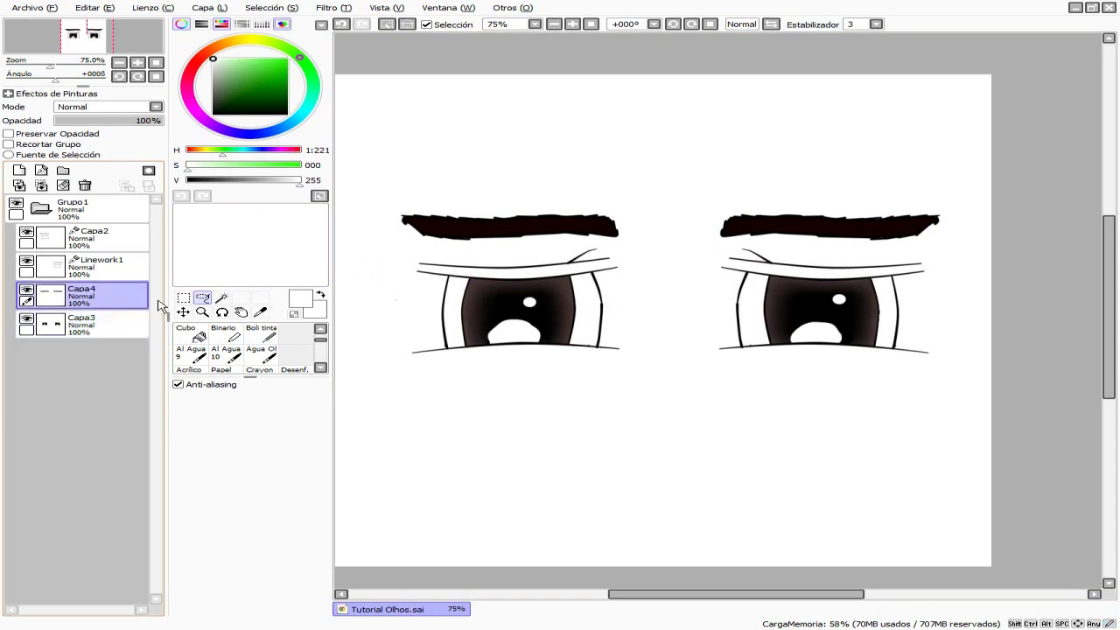
pyautogui.scroll(-2, 700, 385)
pyautogui.scroll(5, 711, 385)
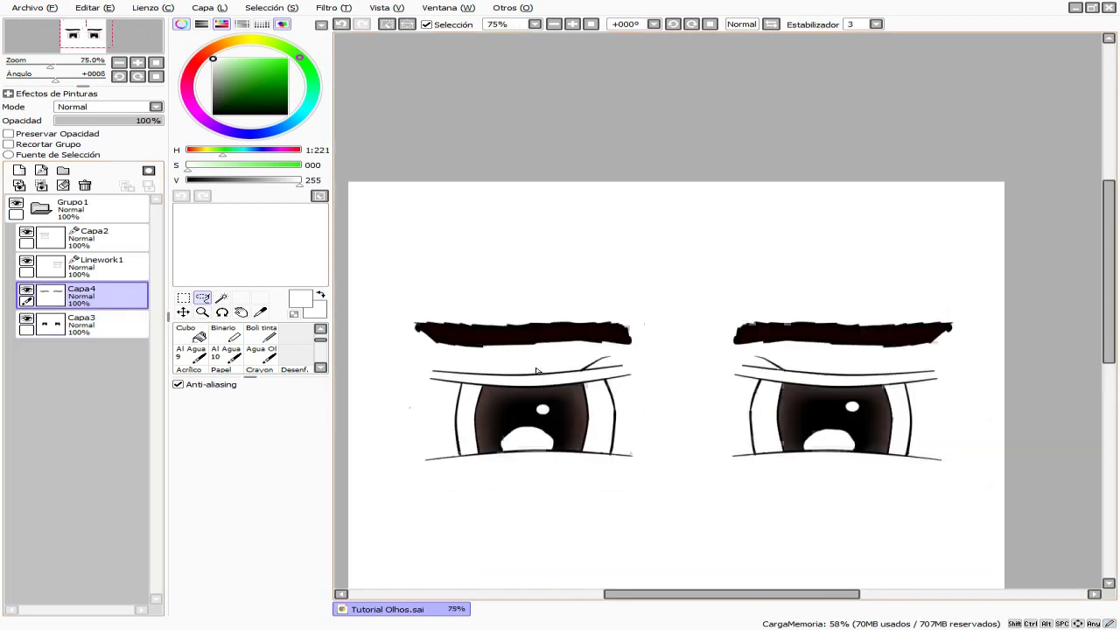
pyautogui.scroll(2, 249, 346)
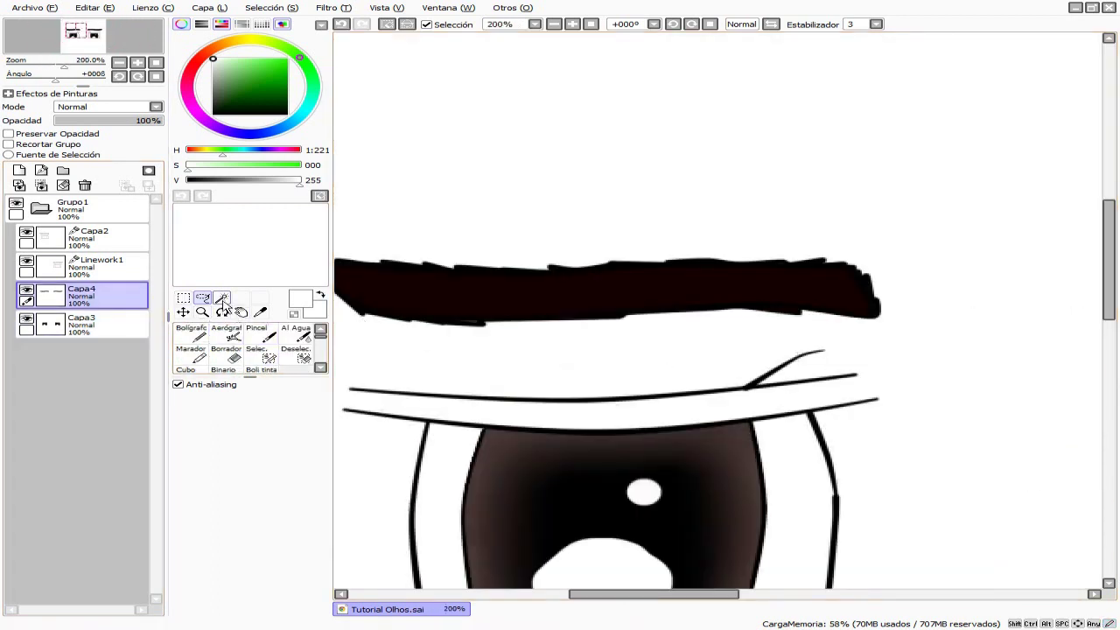
pyautogui.click(221, 298)
pyautogui.click(488, 306)
pyautogui.scroll(-4, 490, 308)
pyautogui.scroll(3, 492, 308)
pyautogui.click(556, 304)
pyautogui.scroll(-4, 555, 306)
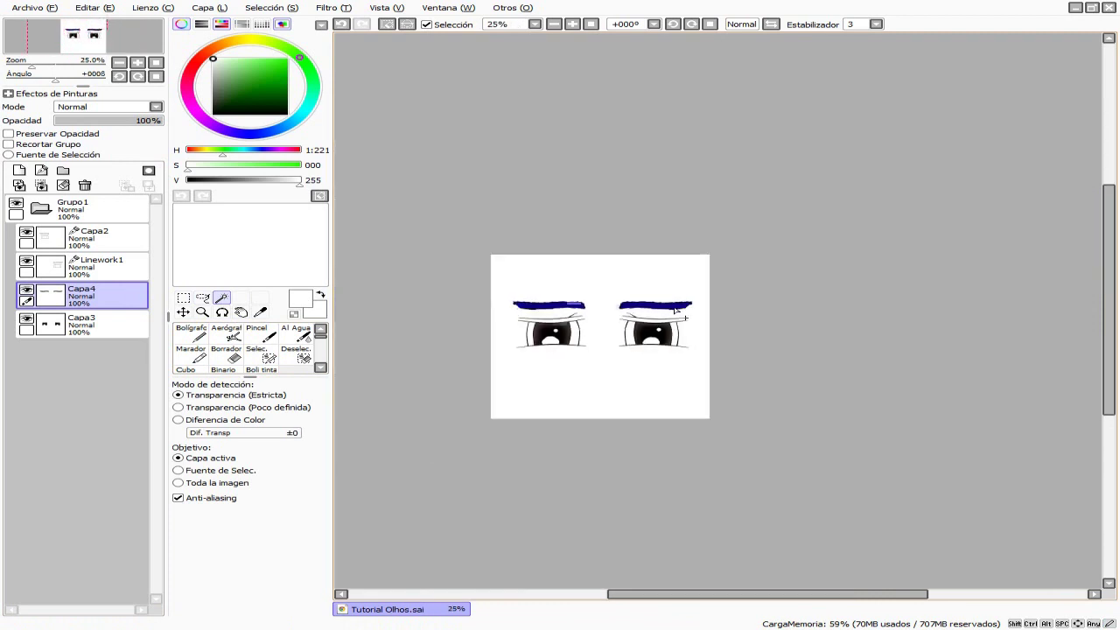
pyautogui.scroll(2, 553, 307)
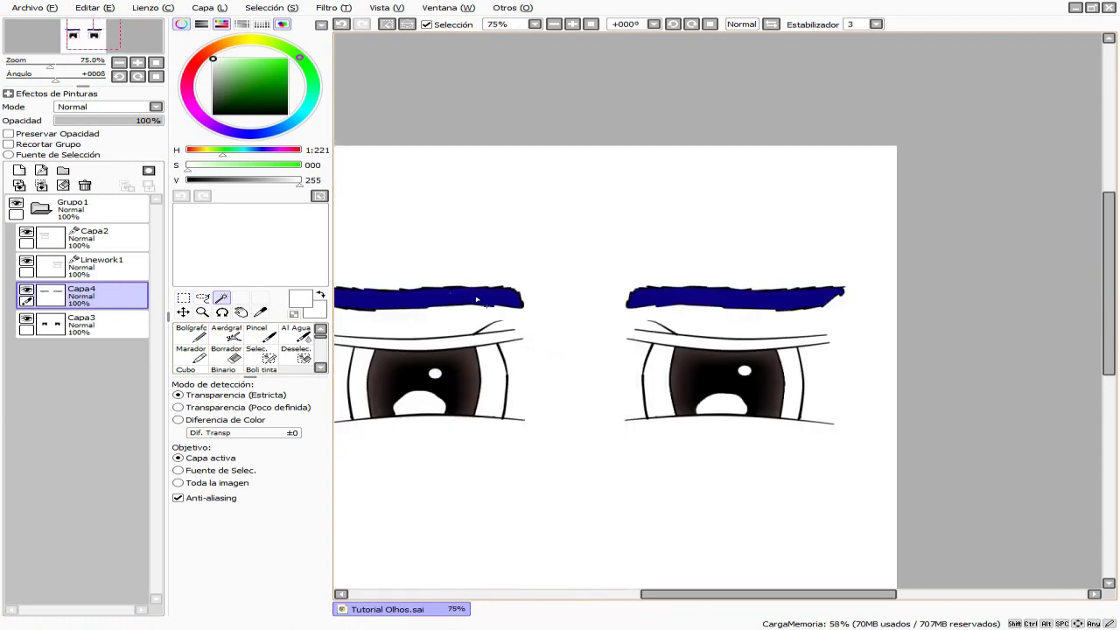
pyautogui.scroll(-3, 774, 283)
pyautogui.scroll(4, 714, 314)
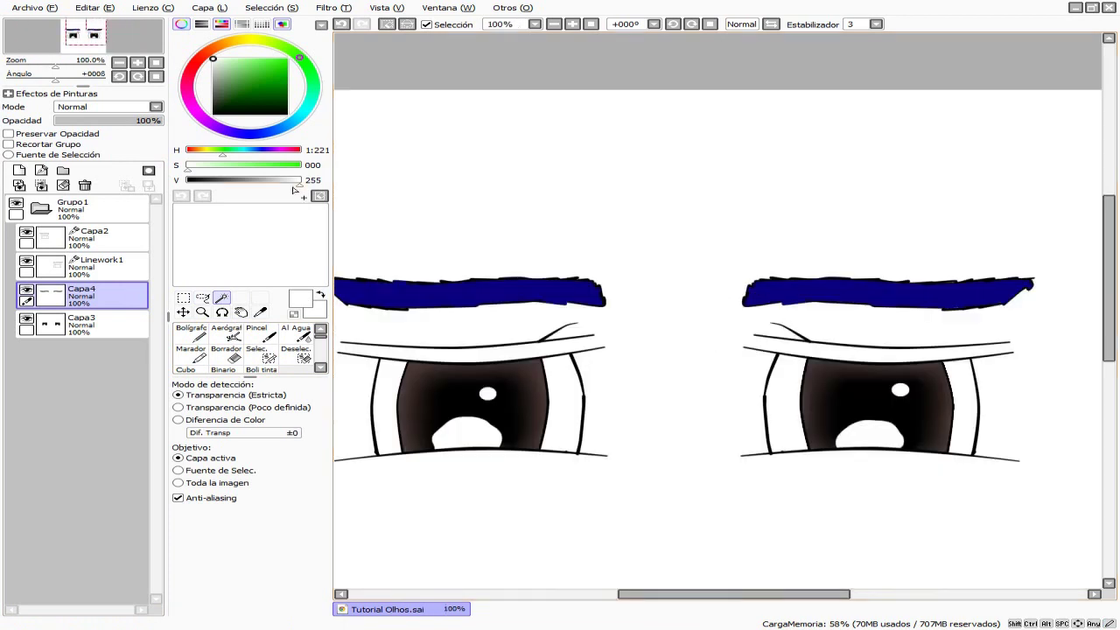
# Sample the left eyebrow's dark brown and raise the colour's brightness value to 88
pyautogui.click(234, 336)
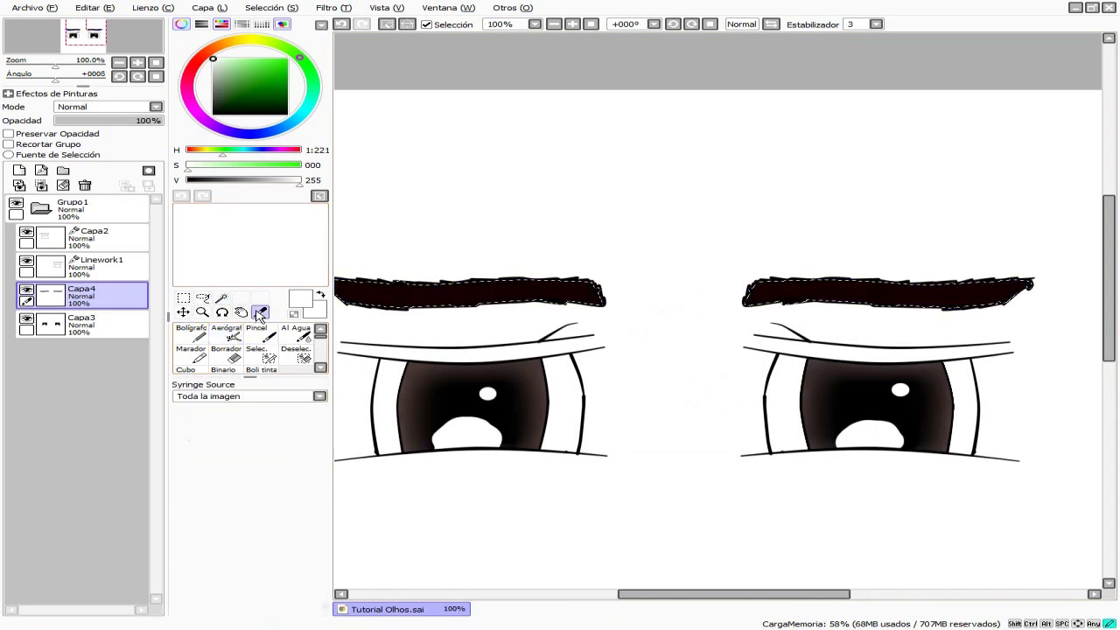
pyautogui.click(260, 311)
pyautogui.scroll(-3, 612, 349)
pyautogui.scroll(4, 560, 332)
pyautogui.click(595, 289)
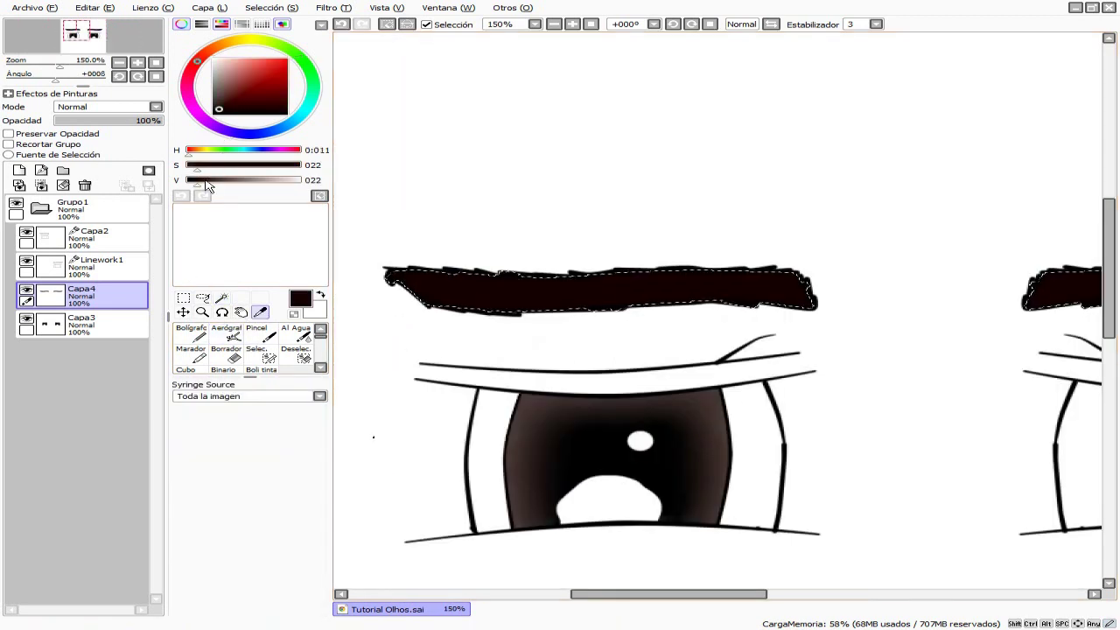
pyautogui.click(211, 182)
pyautogui.moveTo(189, 181); pyautogui.dragTo(204, 183)
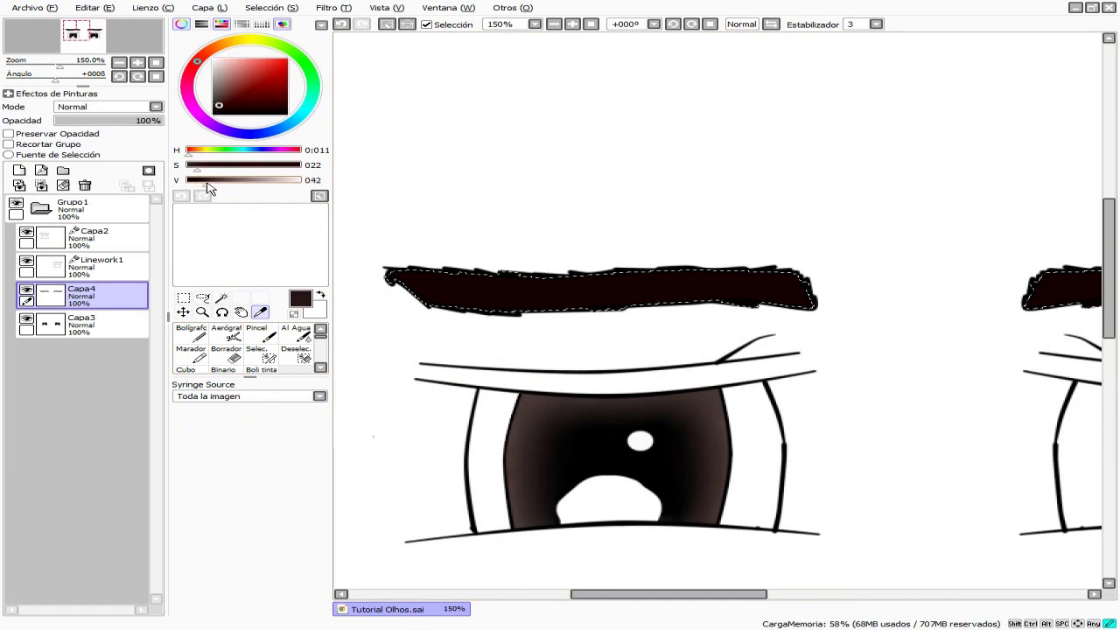
pyautogui.moveTo(216, 189); pyautogui.dragTo(226, 184)
# Airbrush lighter brown shading along the upper edge of the left eyebrow, using brush size 20
pyautogui.click(226, 336)
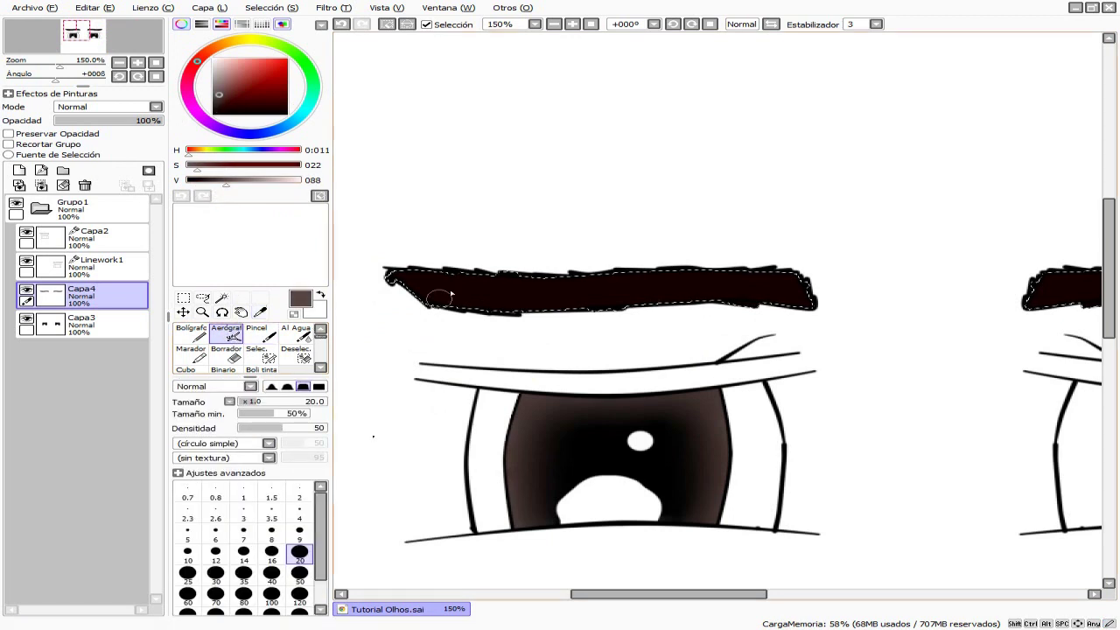
pyautogui.scroll(1, 452, 291)
pyautogui.scroll(1, 453, 291)
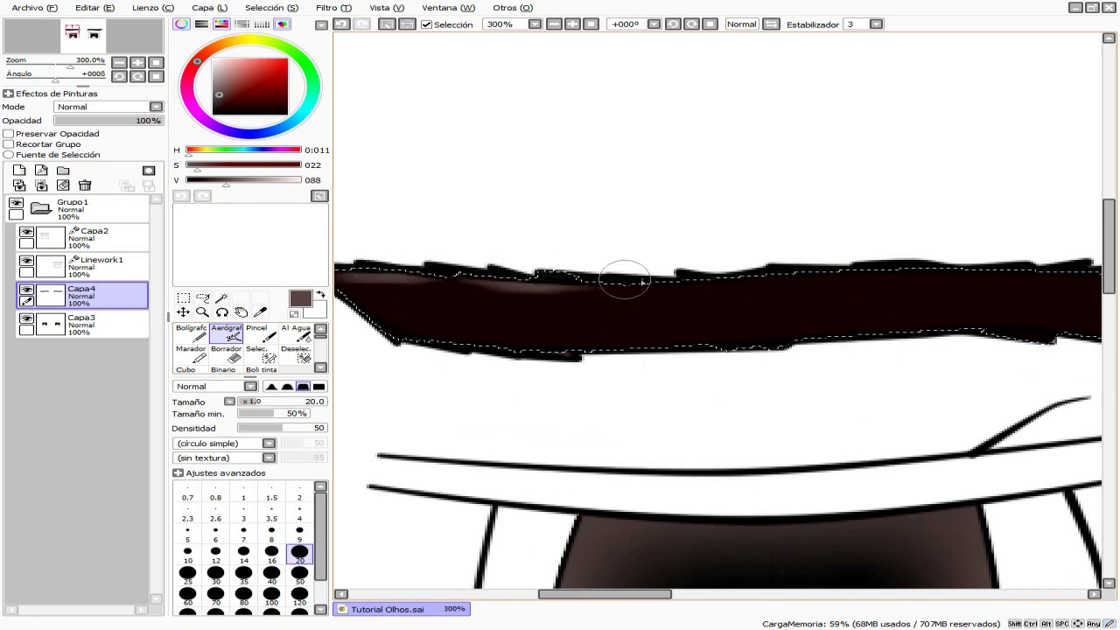
pyautogui.scroll(-3, 630, 272)
pyautogui.scroll(3, 655, 272)
pyautogui.moveTo(621, 279)
pyautogui.mouseDown()
pyautogui.moveTo(812, 252)
pyautogui.moveTo(708, 260)
pyautogui.moveTo(900, 252)
pyautogui.moveTo(986, 278)
pyautogui.moveTo(1075, 271)
pyautogui.moveTo(1005, 280)
pyautogui.moveTo(1044, 305)
pyautogui.moveTo(842, 281)
pyautogui.moveTo(513, 294)
pyautogui.mouseUp()
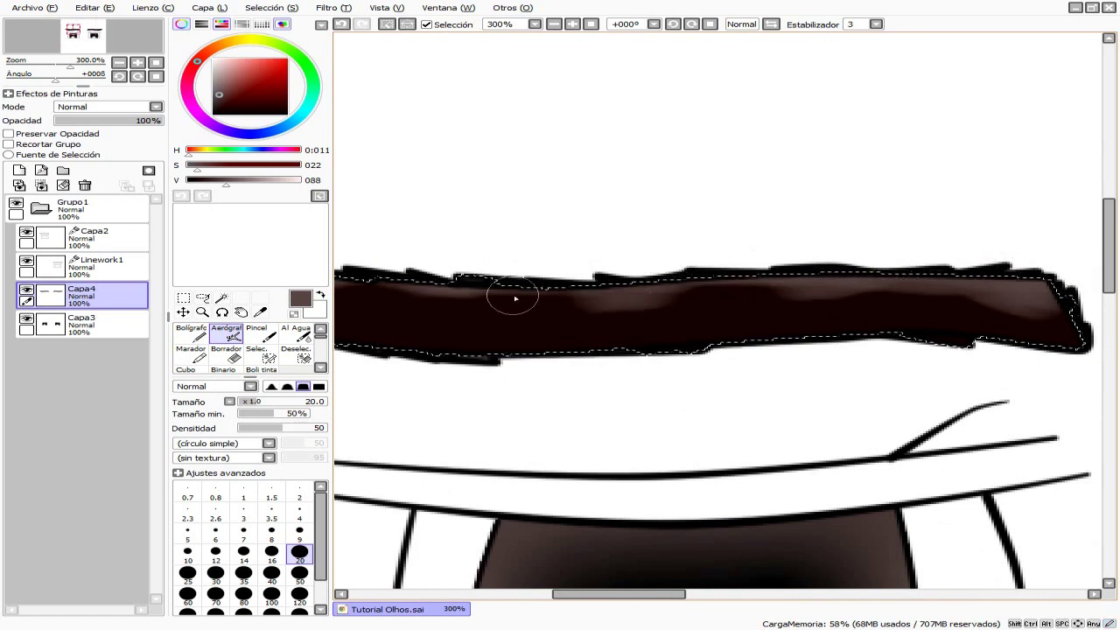
pyautogui.scroll(-3, 512, 295)
pyautogui.scroll(3, 812, 237)
pyautogui.moveTo(813, 237)
pyautogui.mouseDown()
pyautogui.moveTo(652, 252)
pyautogui.moveTo(749, 227)
pyautogui.mouseUp()
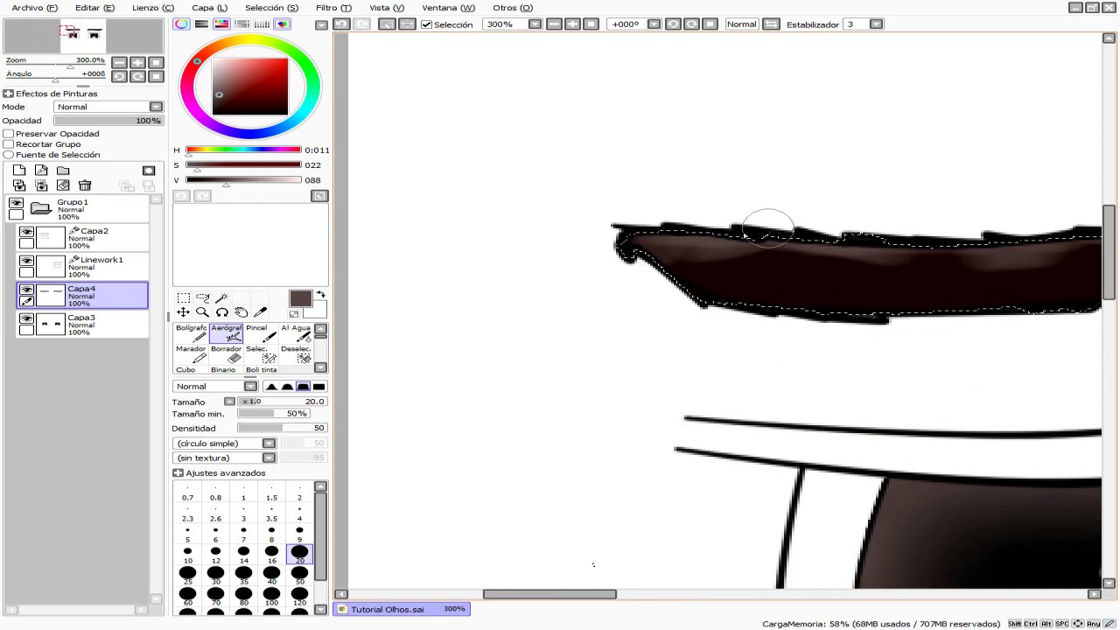
pyautogui.scroll(-3, 750, 228)
pyautogui.scroll(3, 775, 253)
pyautogui.scroll(-1, 798, 269)
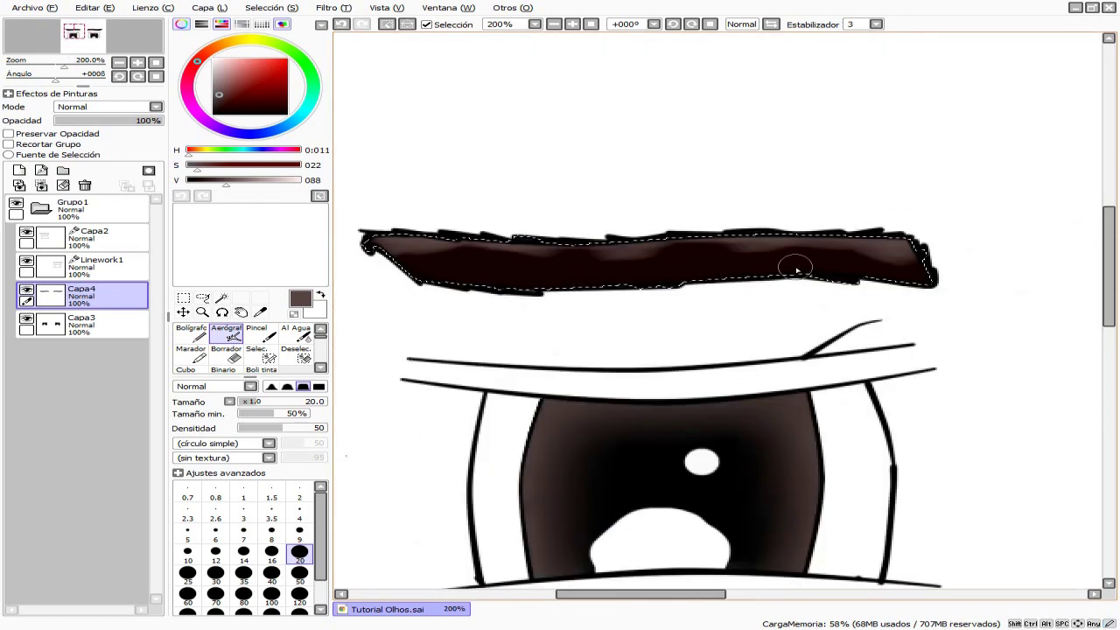
# Airbrush the same lighter brown along the left eyebrow's lower edge and its tapered outer end
pyautogui.scroll(1, 347, 224)
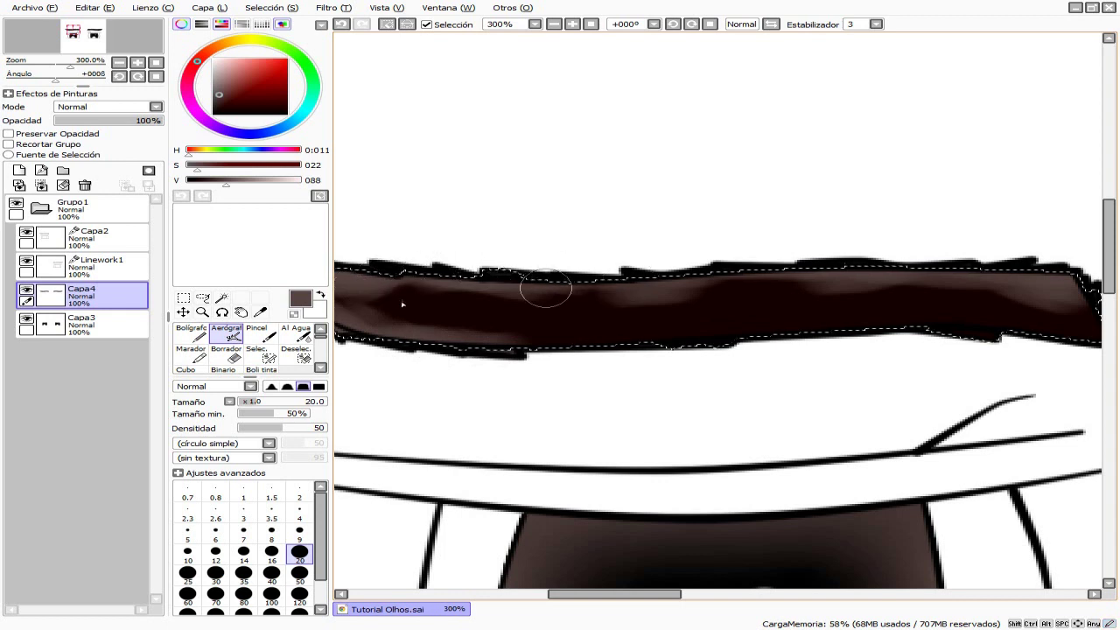
pyautogui.scroll(-4, 561, 306)
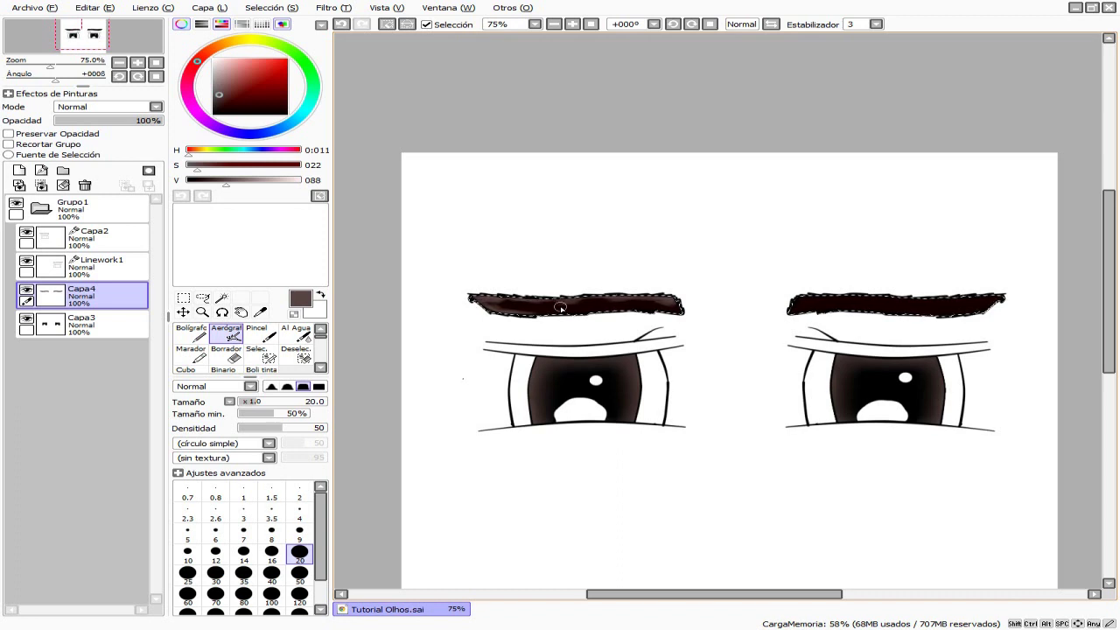
pyautogui.scroll(4, 560, 306)
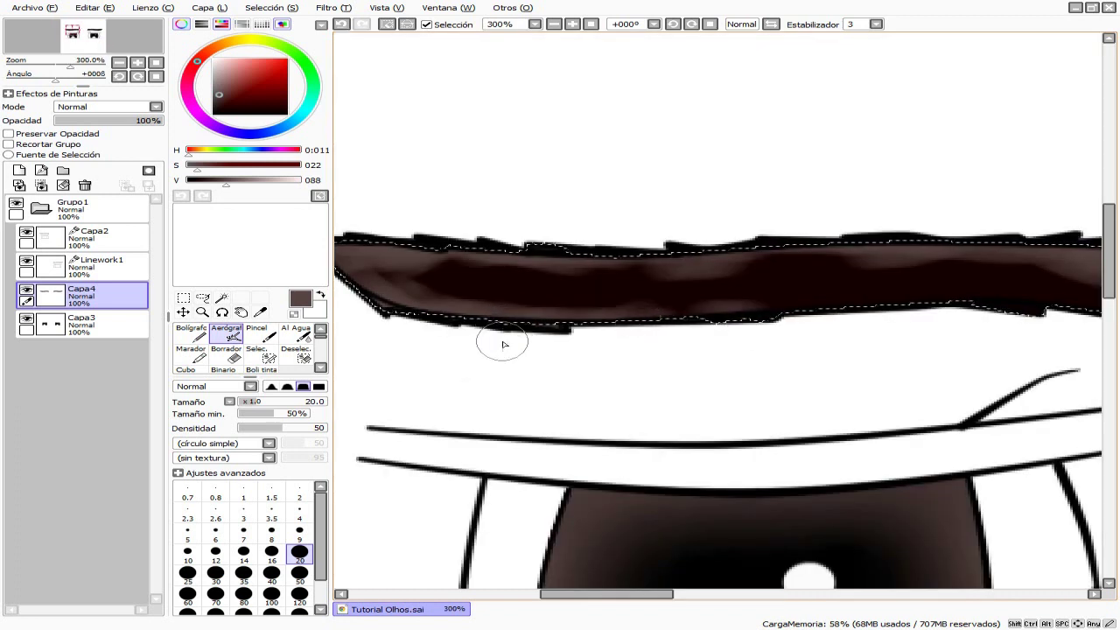
pyautogui.scroll(-1, 500, 342)
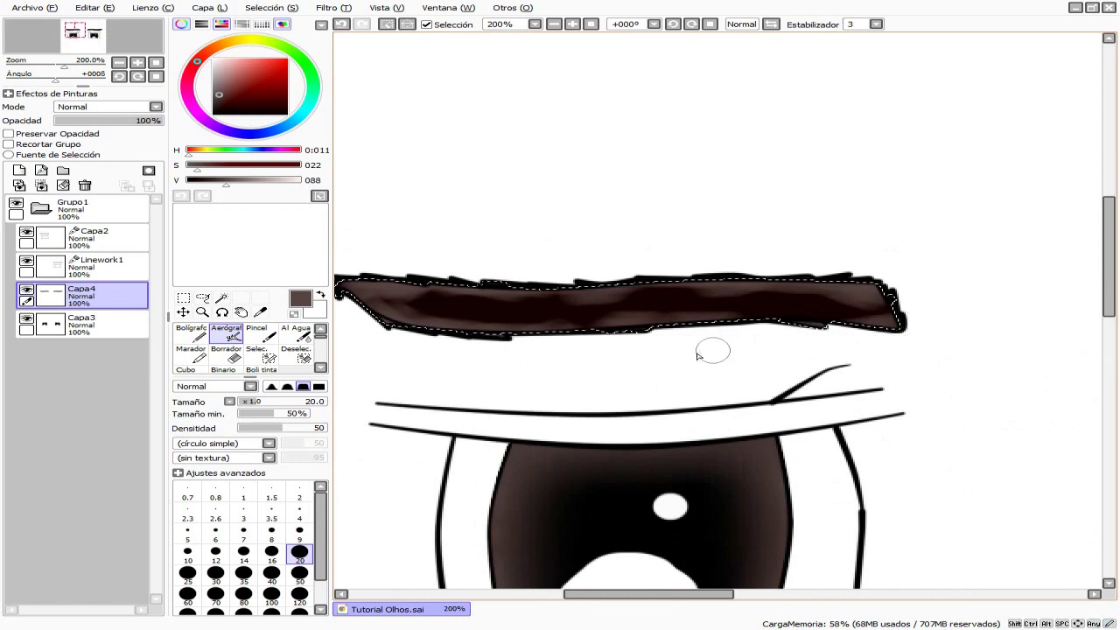
pyautogui.scroll(-3, 707, 350)
pyautogui.scroll(2, 467, 280)
pyautogui.scroll(-2, 743, 380)
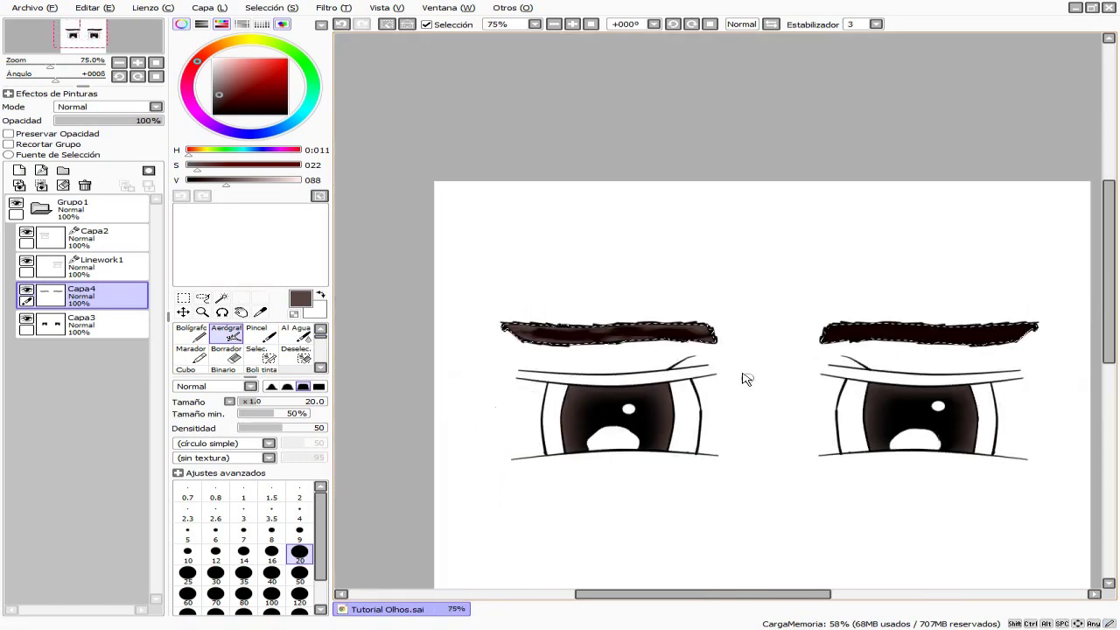
# Airbrush lighter brown shading around the upper and lower edges of the right eyebrow, leaving a dark central band
pyautogui.scroll(2, 545, 352)
pyautogui.scroll(-3, 569, 290)
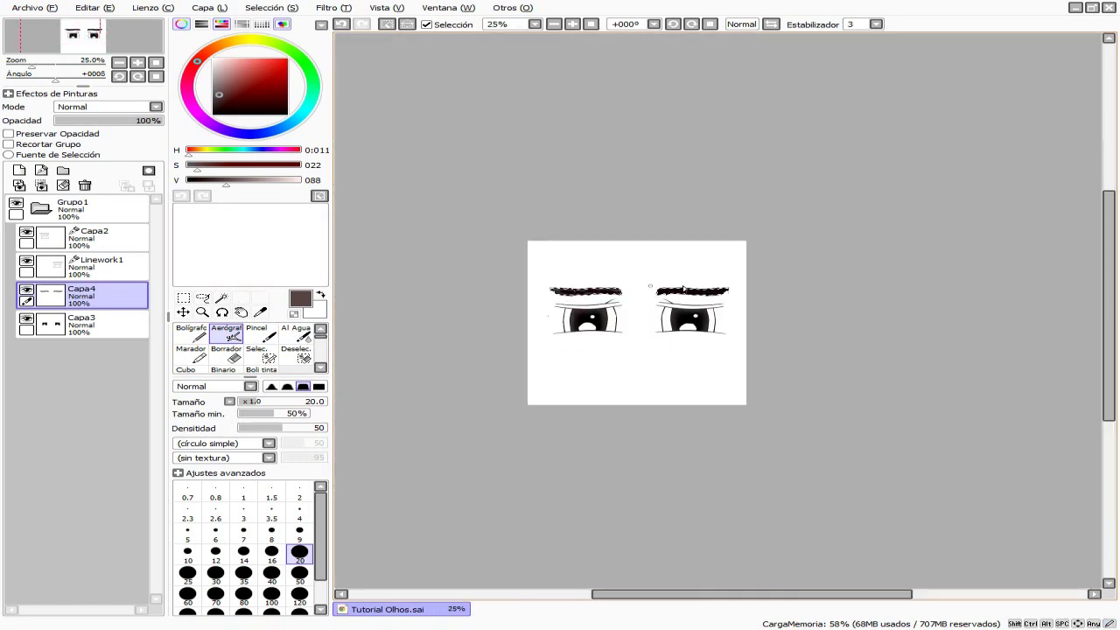
pyautogui.scroll(5, 692, 342)
pyautogui.moveTo(516, 260)
pyautogui.mouseDown()
pyautogui.moveTo(649, 245)
pyautogui.moveTo(805, 259)
pyautogui.mouseUp()
pyautogui.moveTo(429, 273)
pyautogui.mouseDown()
pyautogui.moveTo(740, 257)
pyautogui.moveTo(897, 264)
pyautogui.mouseUp()
pyautogui.scroll(-3, 726, 263)
pyautogui.scroll(2, 726, 265)
pyautogui.moveTo(577, 262)
pyautogui.mouseDown()
pyautogui.moveTo(798, 269)
pyautogui.moveTo(905, 230)
pyautogui.moveTo(908, 217)
pyautogui.moveTo(788, 283)
pyautogui.moveTo(794, 260)
pyautogui.moveTo(708, 262)
pyautogui.moveTo(855, 232)
pyautogui.moveTo(762, 208)
pyautogui.moveTo(749, 216)
pyautogui.moveTo(838, 214)
pyautogui.moveTo(708, 232)
pyautogui.moveTo(569, 228)
pyautogui.mouseUp()
pyautogui.scroll(-1, 806, 182)
pyautogui.scroll(1, 516, 203)
pyautogui.moveTo(457, 233)
pyautogui.mouseDown()
pyautogui.moveTo(425, 236)
pyautogui.moveTo(462, 221)
pyautogui.moveTo(555, 216)
pyautogui.moveTo(819, 212)
pyautogui.mouseUp()
pyautogui.scroll(-6, 782, 339)
pyautogui.scroll(5, 782, 339)
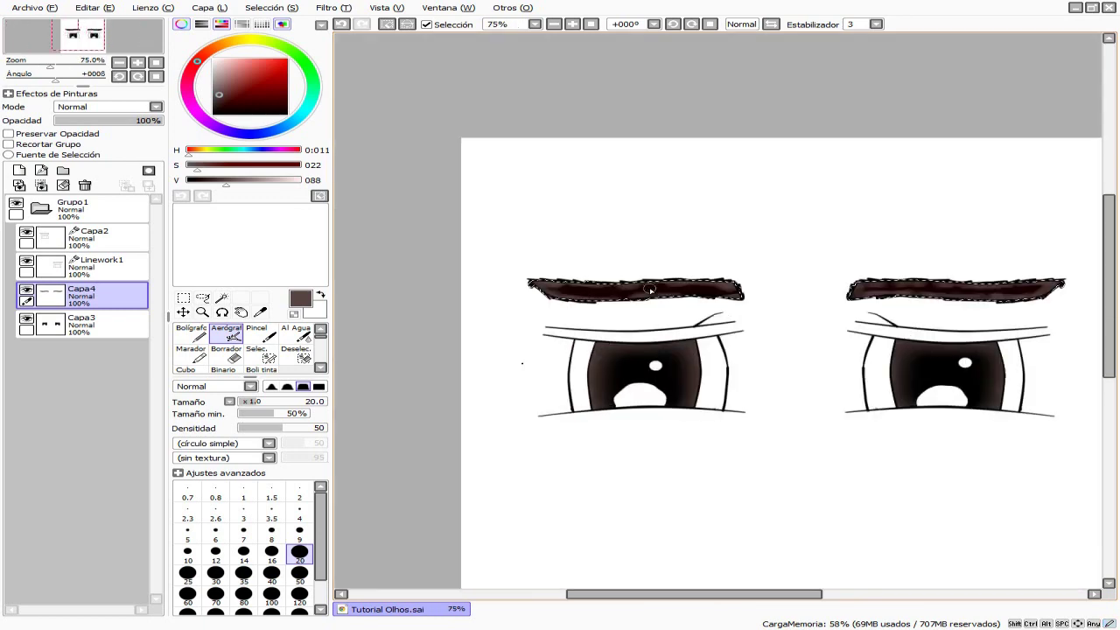
# Blend the left eyebrow's light and dark browns with the blur brush (Desenf.) at size 9
pyautogui.scroll(-3, 292, 342)
pyautogui.click(292, 339)
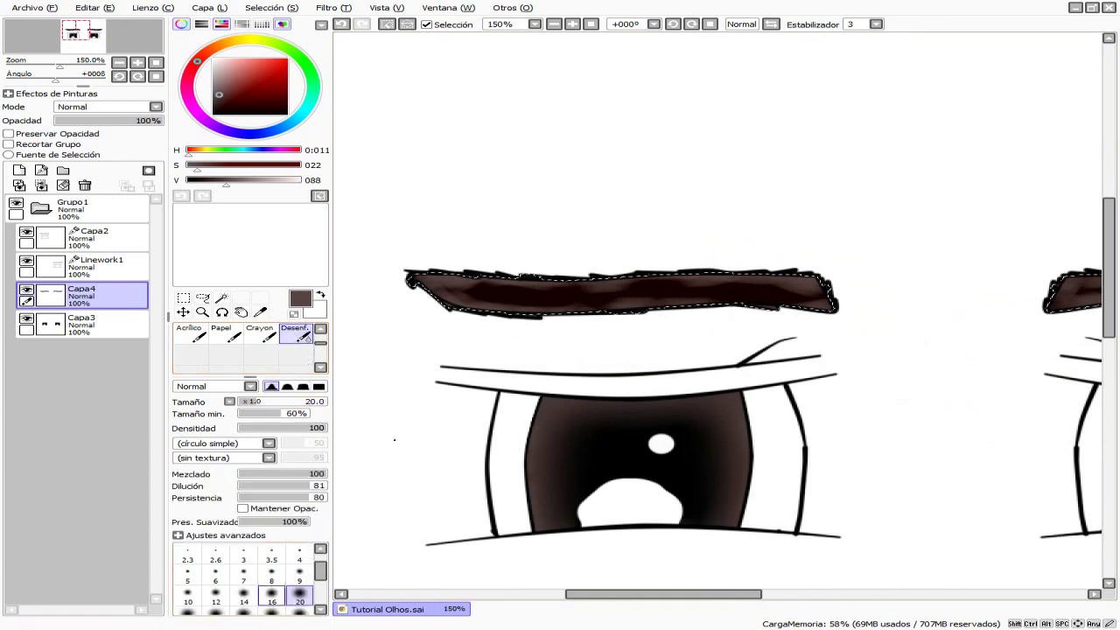
pyautogui.click(299, 572)
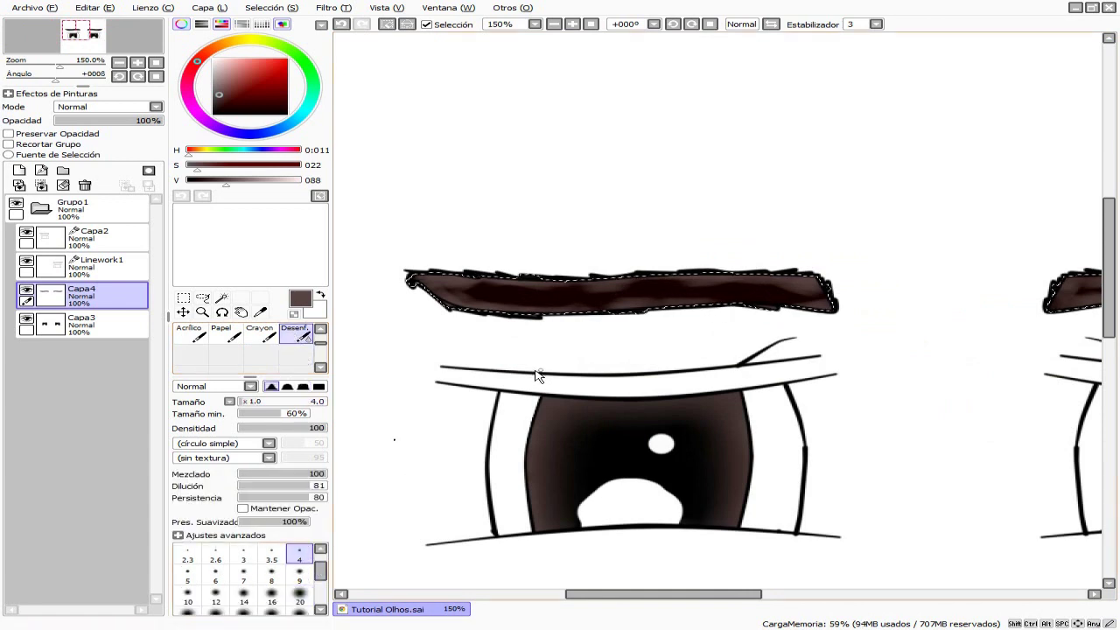
pyautogui.scroll(3, 451, 339)
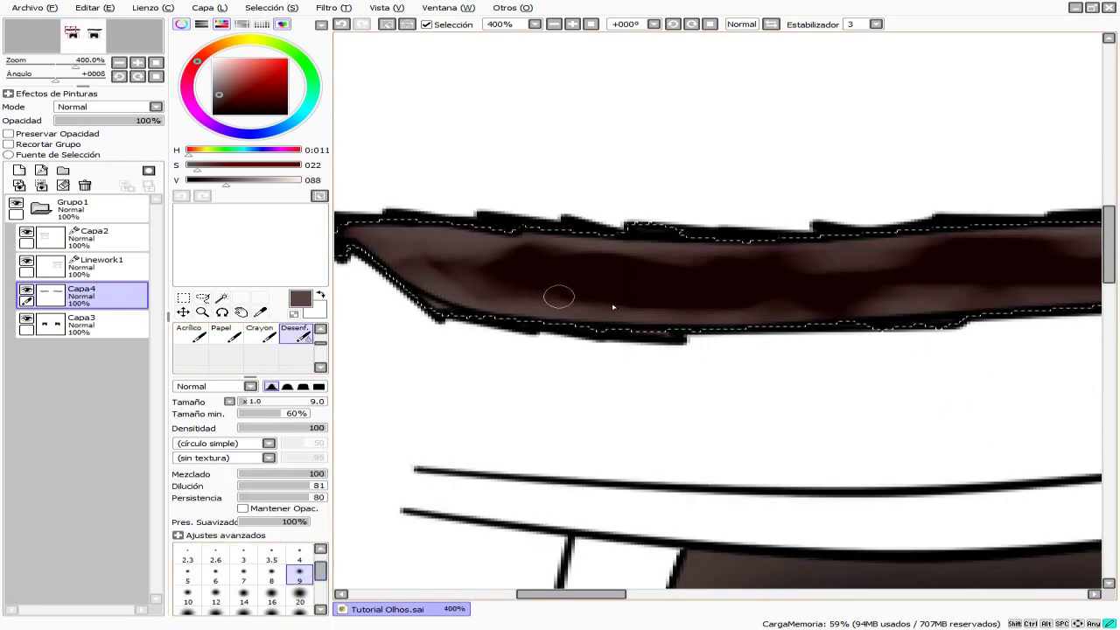
pyautogui.moveTo(1012, 295)
pyautogui.mouseDown()
pyautogui.moveTo(469, 250)
pyautogui.moveTo(433, 230)
pyautogui.moveTo(792, 263)
pyautogui.mouseUp()
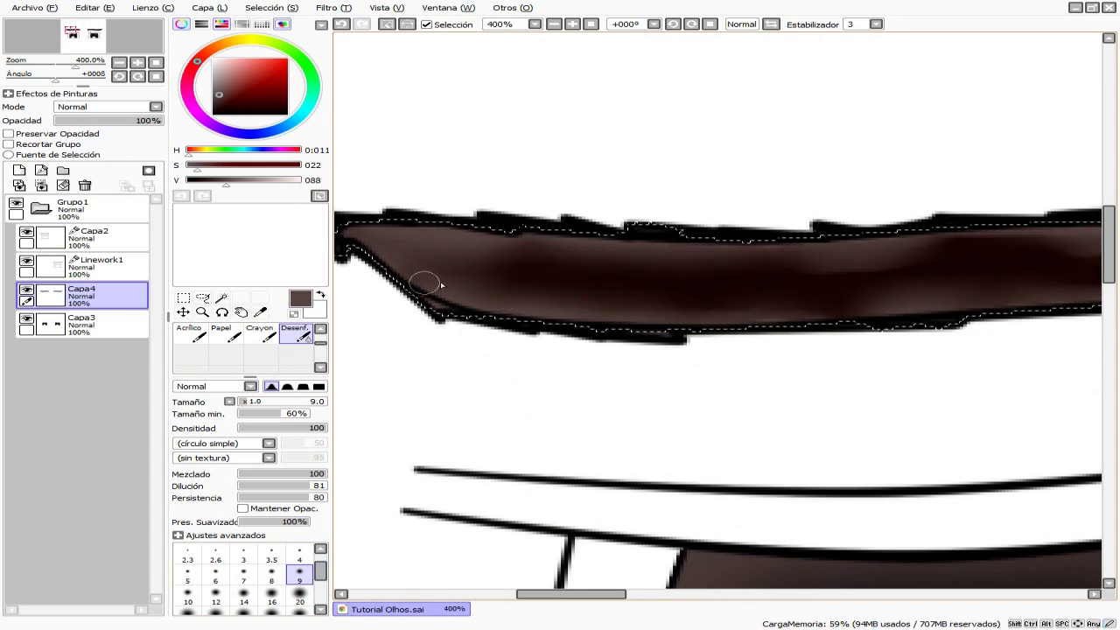
pyautogui.scroll(-3, 439, 291)
pyautogui.scroll(2, 1018, 273)
pyautogui.moveTo(1018, 272)
pyautogui.mouseDown()
pyautogui.moveTo(1094, 288)
pyautogui.moveTo(1023, 300)
pyautogui.mouseUp()
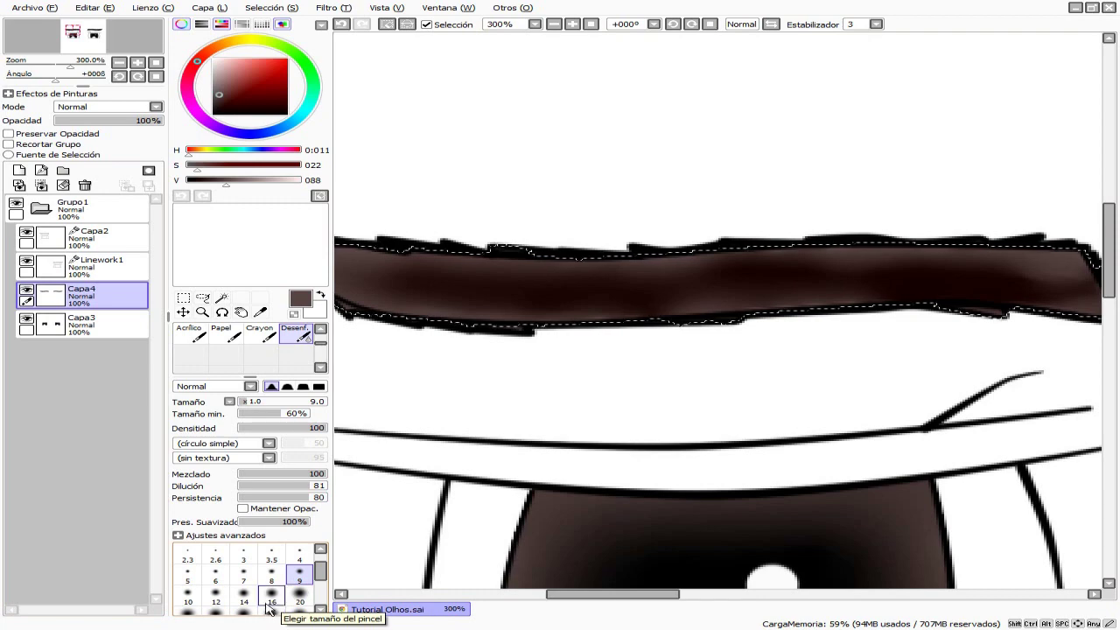
# Enlarge the blur brush to size 14 and smooth the remaining shading transitions in the left eyebrow
pyautogui.click(243, 595)
pyautogui.scroll(-3, 481, 465)
pyautogui.scroll(3, 742, 362)
pyautogui.moveTo(777, 355)
pyautogui.mouseDown()
pyautogui.moveTo(1061, 342)
pyautogui.moveTo(709, 327)
pyautogui.mouseUp()
pyautogui.scroll(-2, 438, 368)
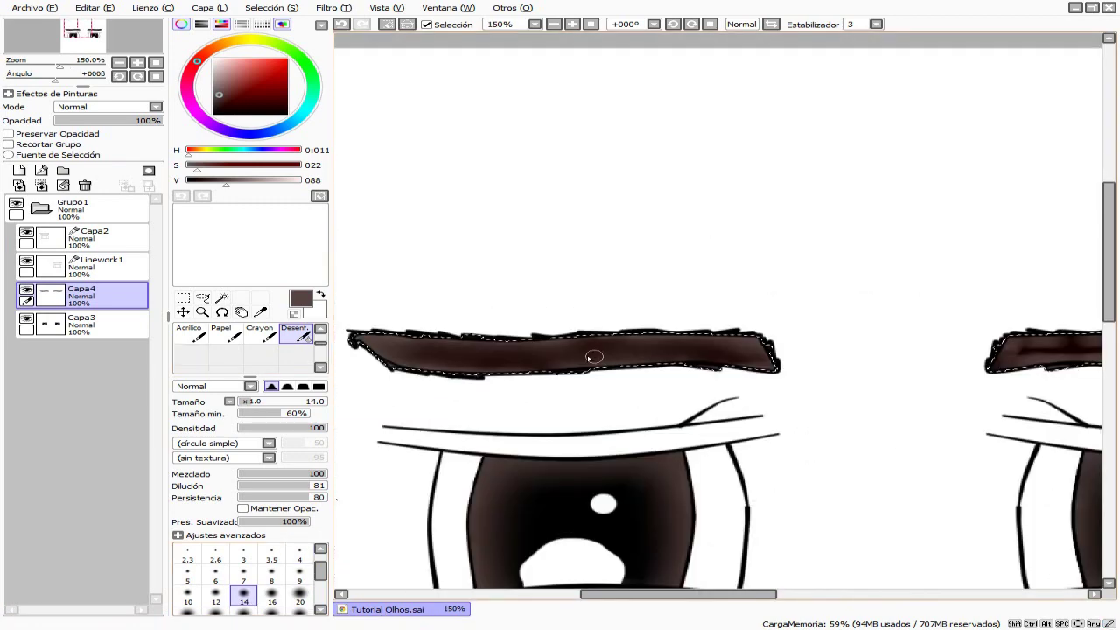
pyautogui.scroll(1, 376, 347)
pyautogui.scroll(-4, 925, 303)
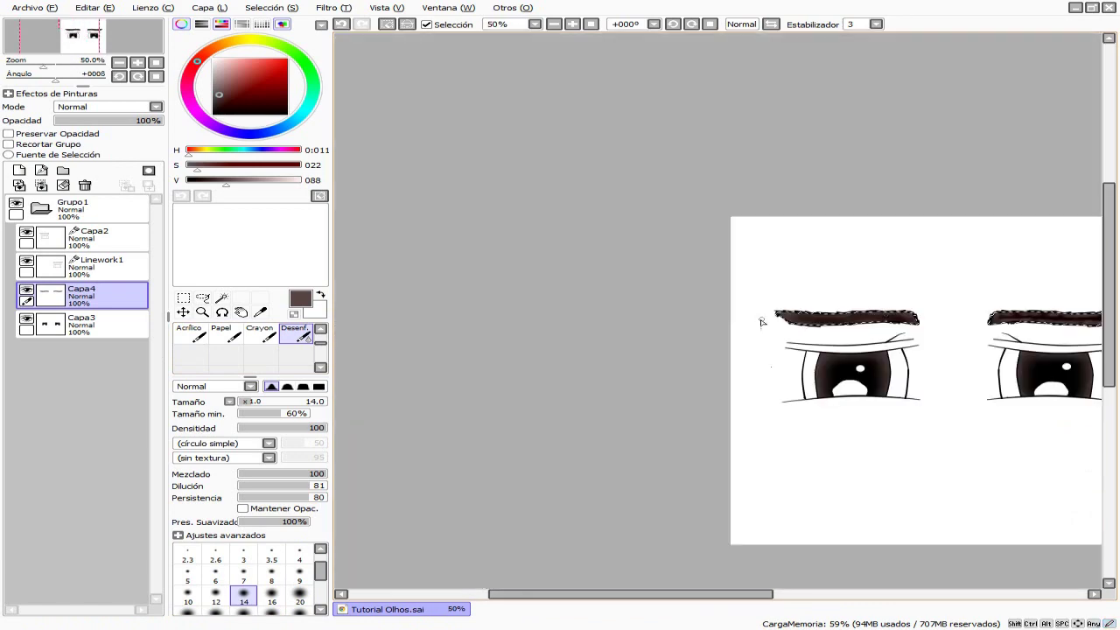
# Try to blend the right eyebrow's shading with the size 14 blur brush, and undo the strokes
pyautogui.scroll(3, 933, 324)
pyautogui.scroll(2, 933, 324)
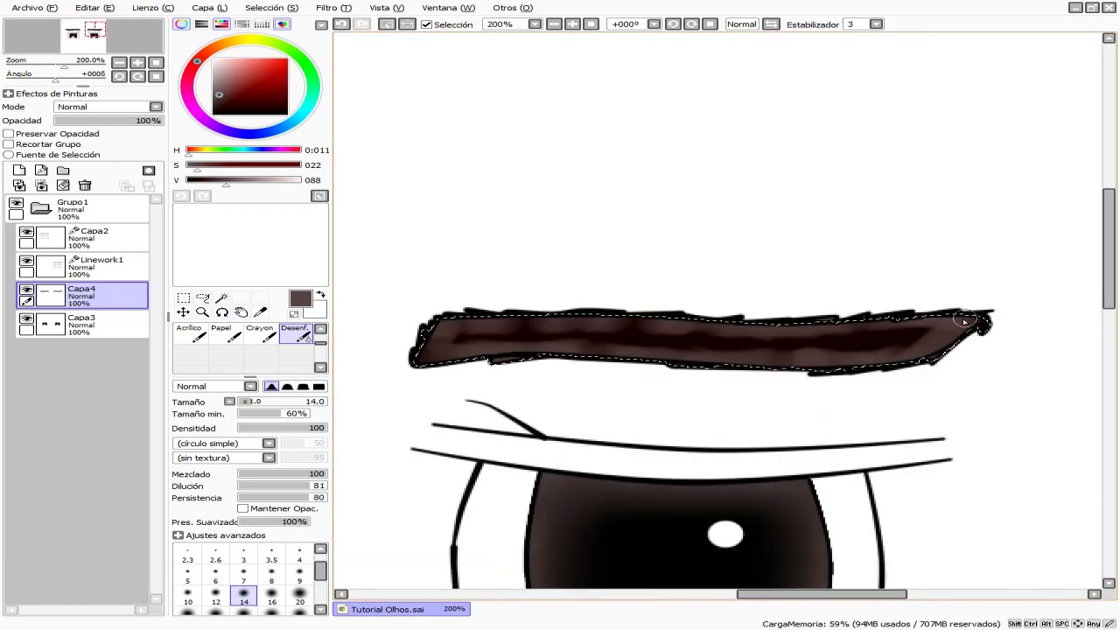
pyautogui.moveTo(597, 350)
pyautogui.mouseDown()
pyautogui.moveTo(656, 327)
pyautogui.moveTo(824, 320)
pyautogui.moveTo(630, 328)
pyautogui.moveTo(850, 344)
pyautogui.moveTo(469, 325)
pyautogui.moveTo(877, 354)
pyautogui.mouseUp()
pyautogui.scroll(-1, 645, 262)
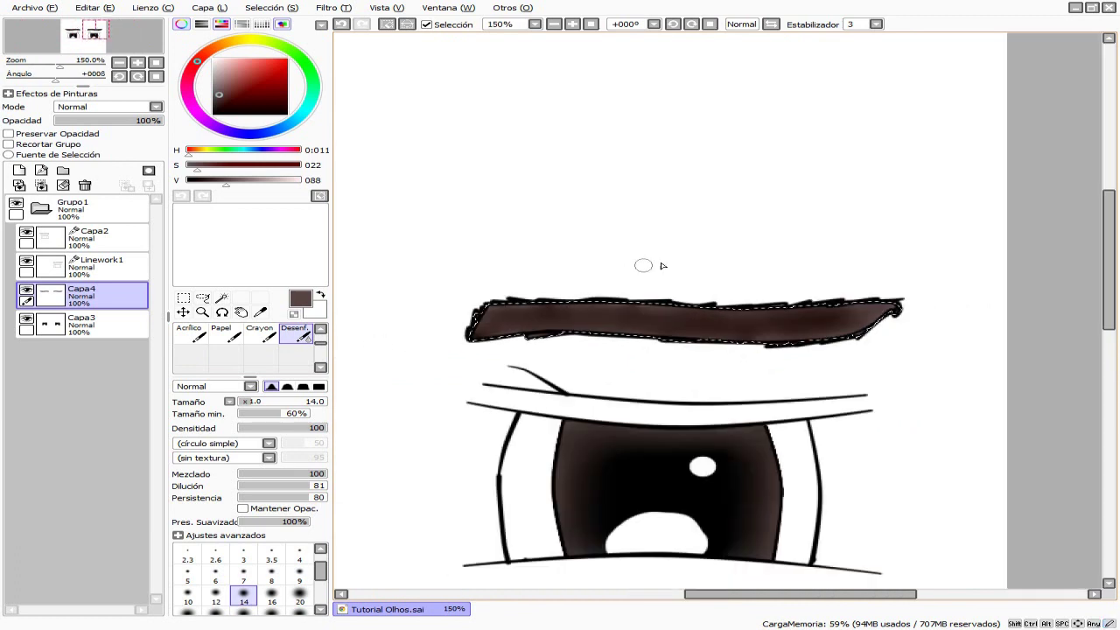
pyautogui.scroll(3, 695, 275)
pyautogui.moveTo(574, 287)
pyautogui.mouseDown()
pyautogui.moveTo(592, 295)
pyautogui.moveTo(548, 364)
pyautogui.moveTo(394, 359)
pyautogui.mouseUp()
pyautogui.press('[')
pyautogui.press('[')
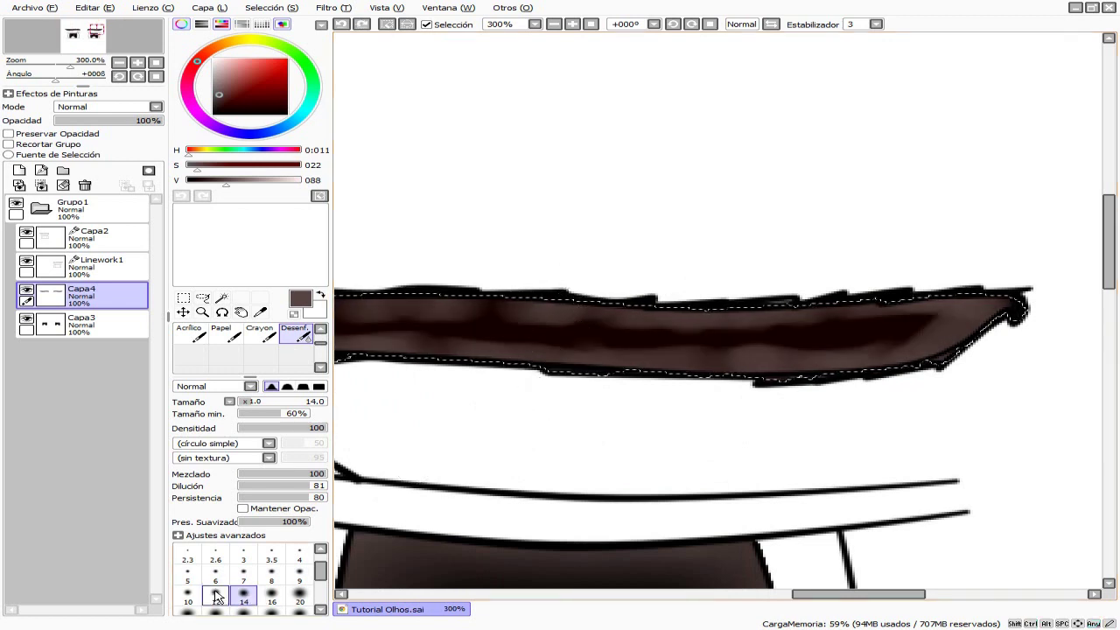
# Blend the right eyebrow's light and dark browns along its whole length with the blur brush at size 10
pyautogui.moveTo(658, 336)
pyautogui.mouseDown()
pyautogui.moveTo(427, 322)
pyautogui.moveTo(752, 350)
pyautogui.mouseUp()
pyautogui.moveTo(1040, 349); pyautogui.dragTo(367, 302)
pyautogui.scroll(-2, 500, 304)
pyautogui.scroll(1, 500, 304)
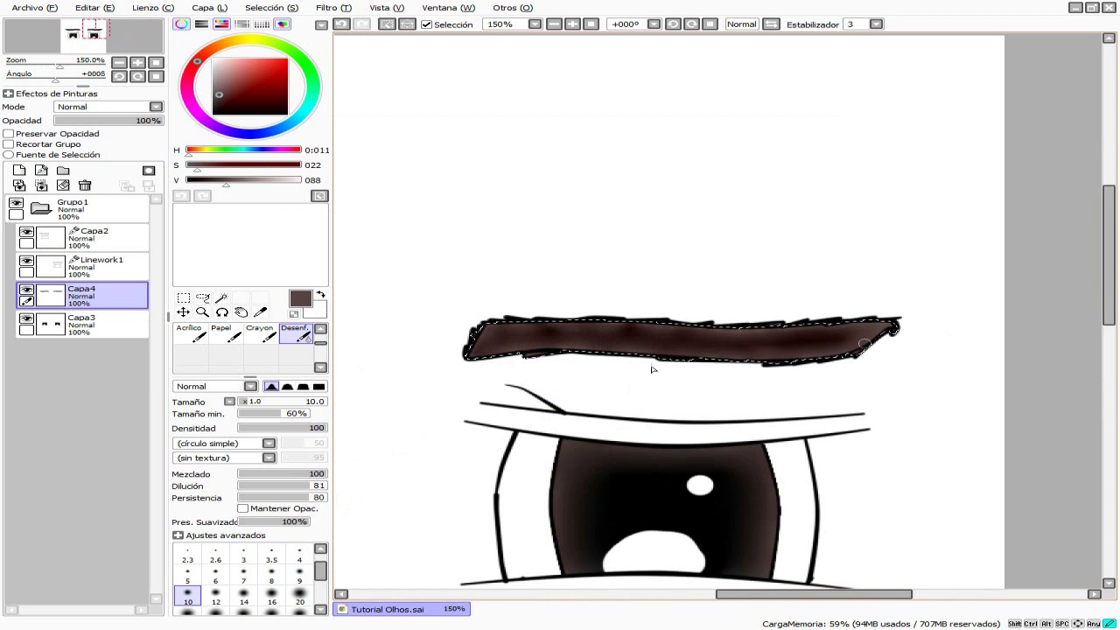
# Clear the selection around both eyebrows and switch to the Lasso tool
pyautogui.scroll(-3, 798, 322)
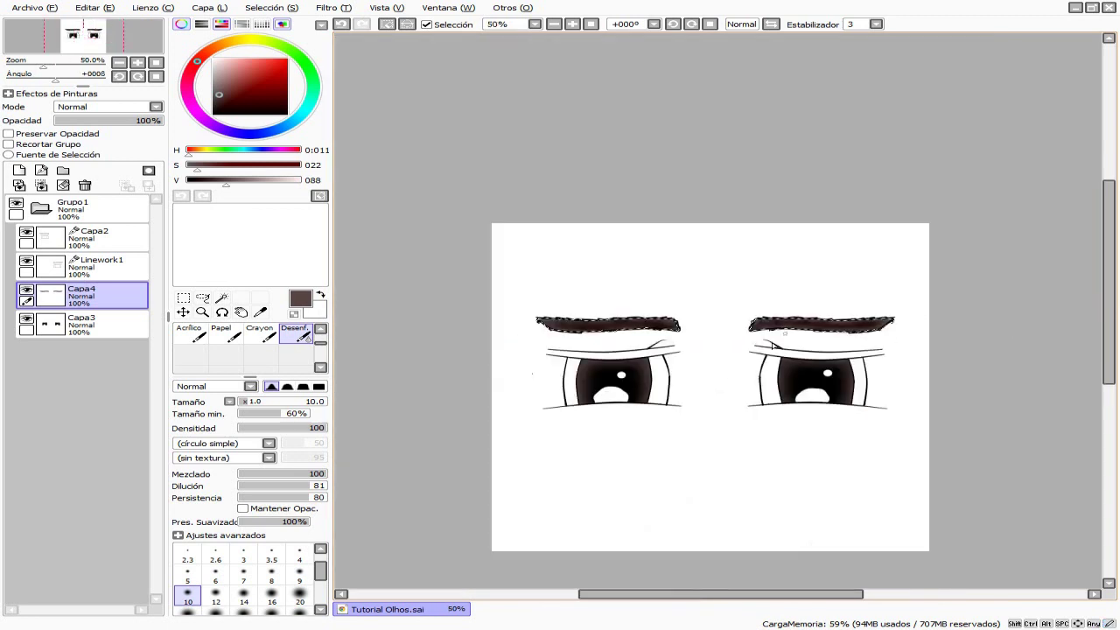
pyautogui.scroll(1, 797, 322)
pyautogui.click(202, 297)
# Examine both eyes and eyebrows, up close and as a pair, for even shading and symmetry
pyautogui.scroll(-2, 665, 220)
pyautogui.scroll(2, 673, 232)
pyautogui.scroll(-5, 676, 233)
pyautogui.scroll(5, 639, 232)
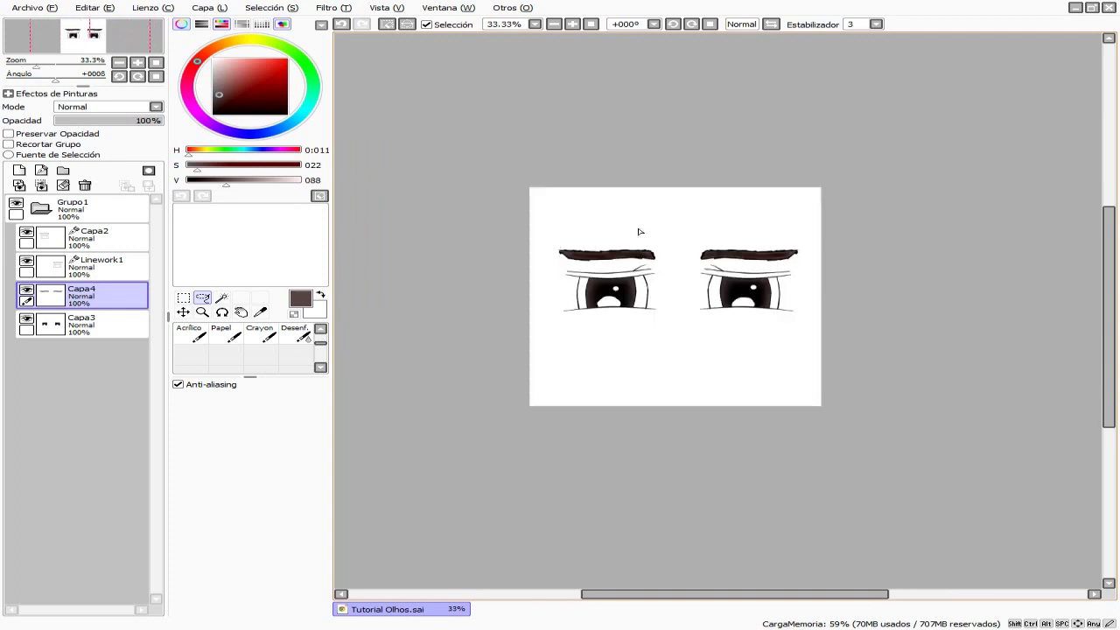
pyautogui.scroll(-3, 671, 275)
pyautogui.scroll(1, 670, 280)
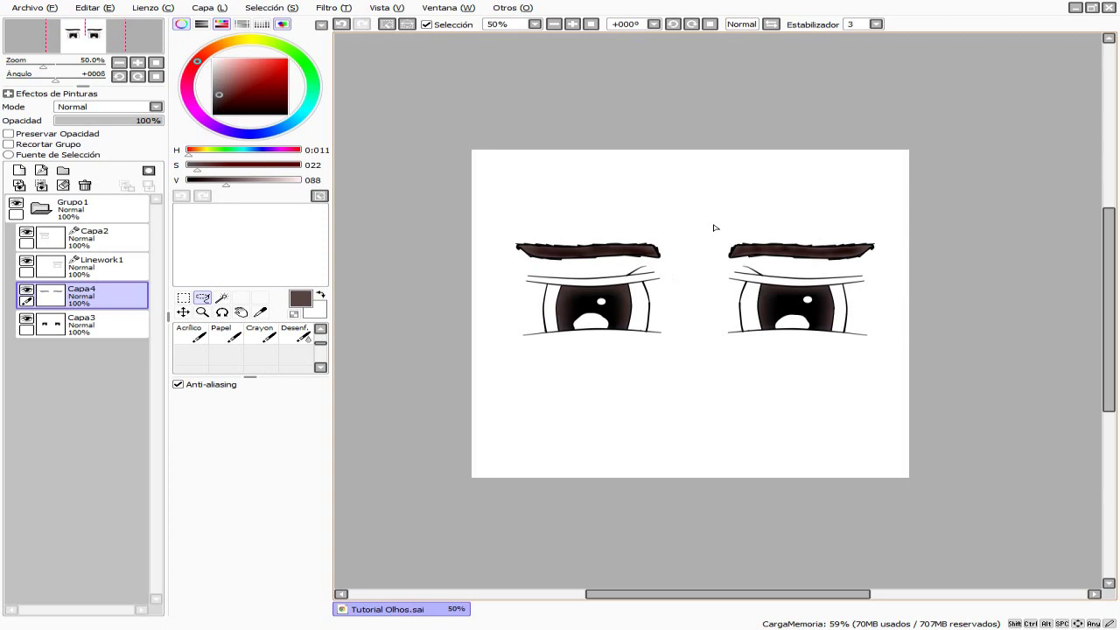
pyautogui.scroll(-1, 713, 227)
pyautogui.scroll(3, 699, 298)
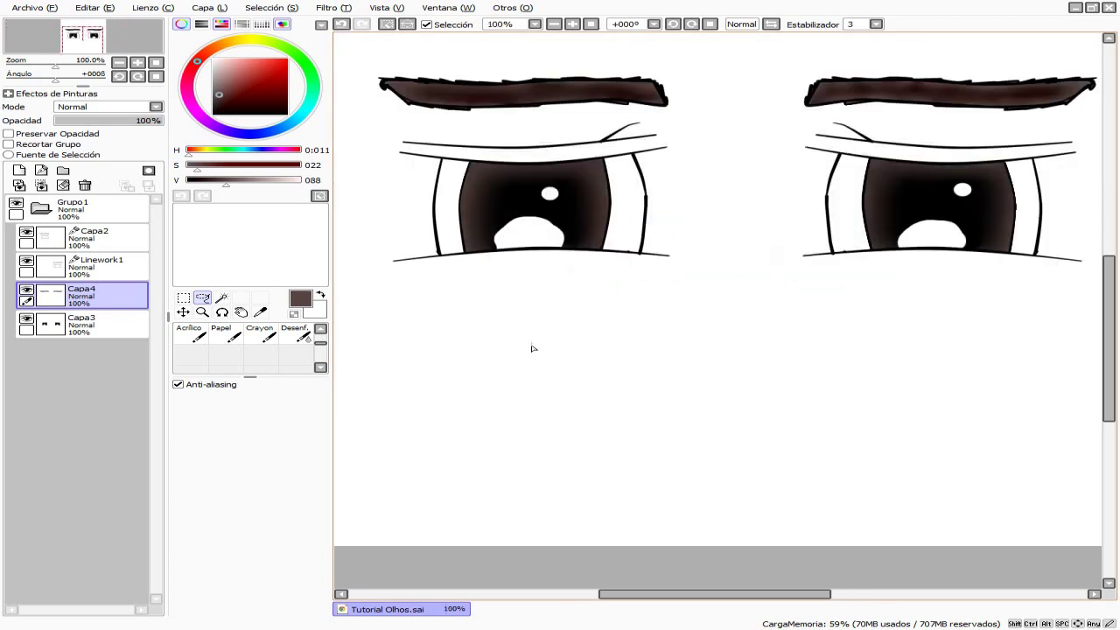
pyautogui.scroll(-5, 567, 347)
pyautogui.scroll(4, 507, 323)
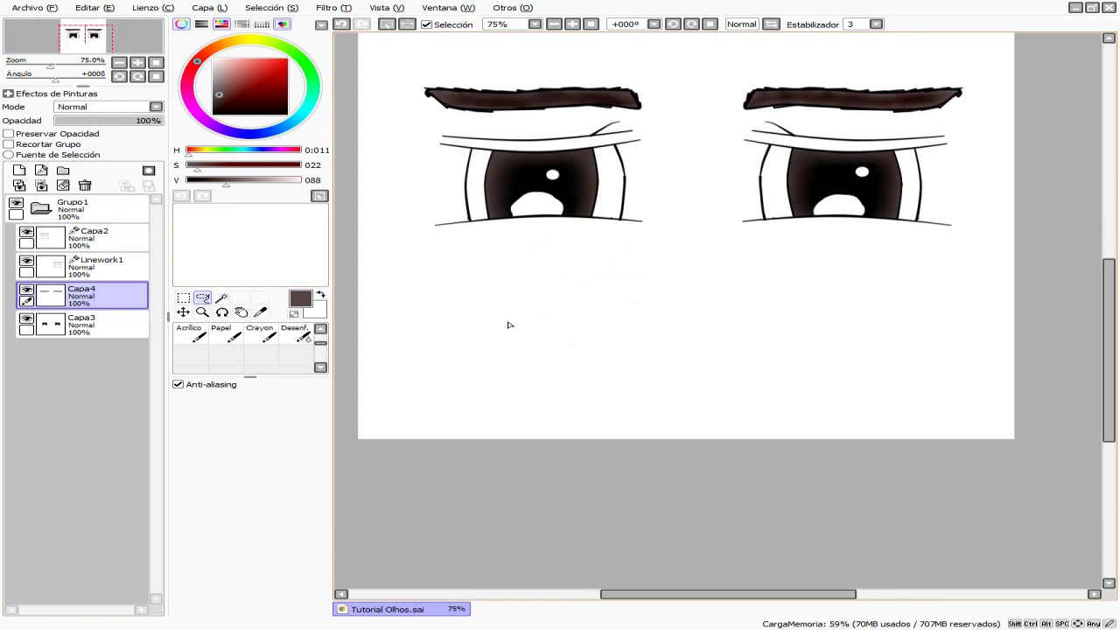
pyautogui.scroll(1, 497, 314)
pyautogui.scroll(-5, 502, 233)
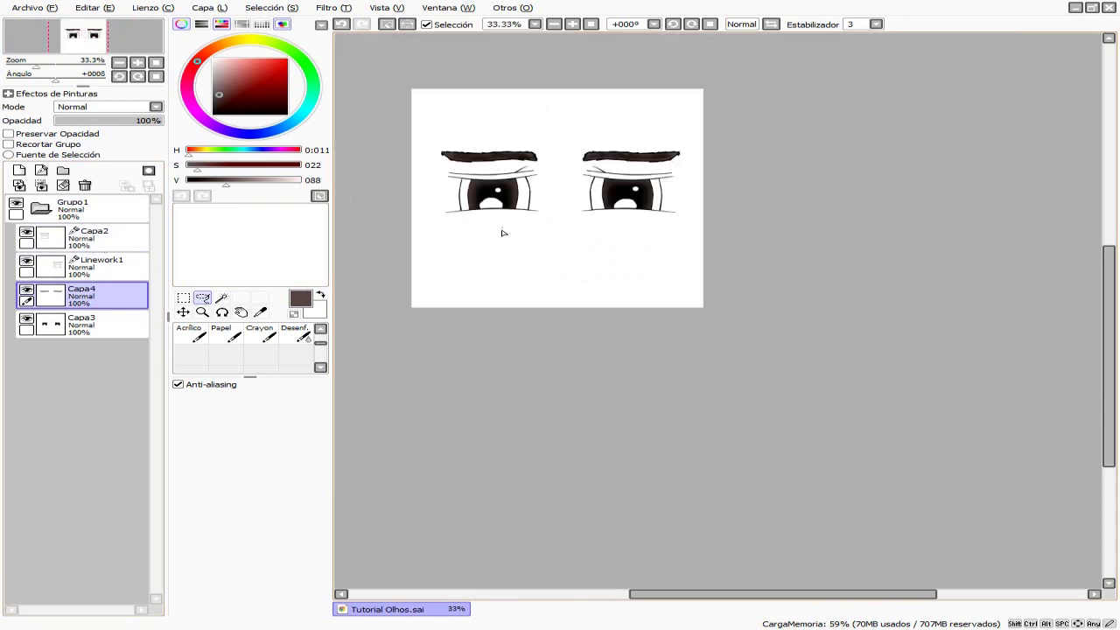
pyautogui.scroll(4, 598, 210)
pyautogui.scroll(-2, 578, 262)
pyautogui.scroll(3, 805, 308)
pyautogui.scroll(-2, 673, 277)
pyautogui.scroll(3, 669, 276)
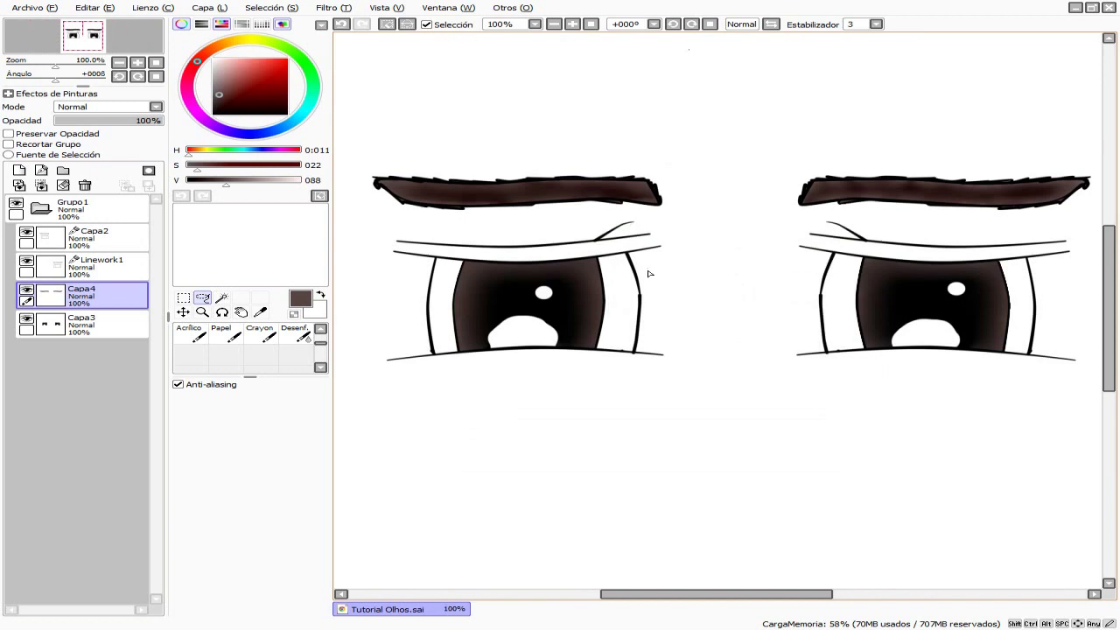
pyautogui.scroll(-1, 669, 298)
pyautogui.scroll(1, 700, 287)
pyautogui.scroll(-1, 710, 284)
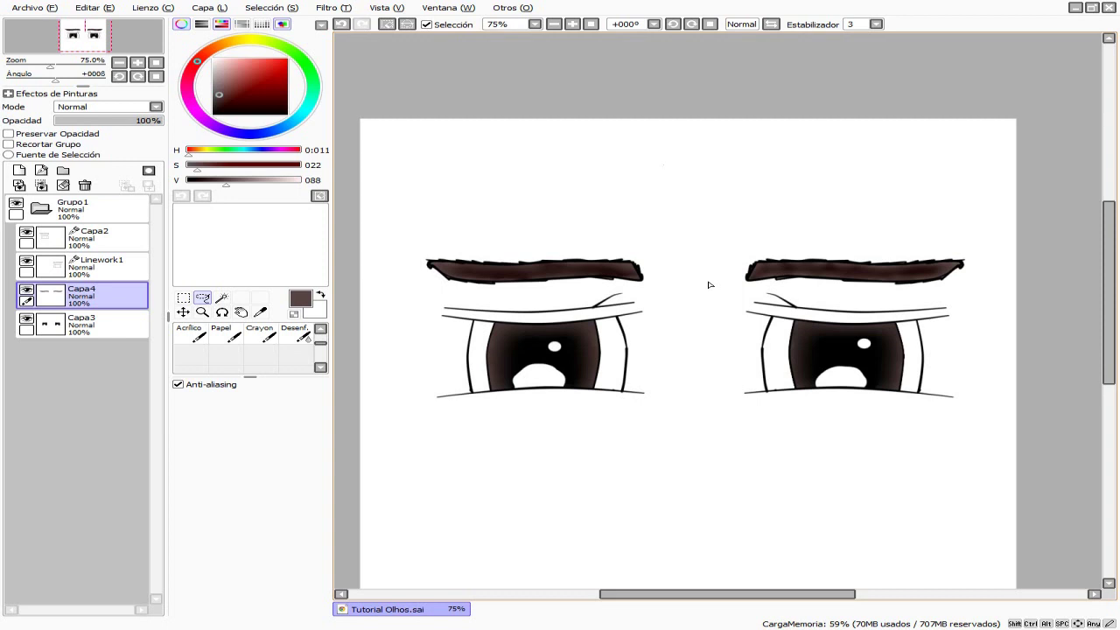
pyautogui.scroll(-5, 710, 284)
pyautogui.scroll(6, 710, 284)
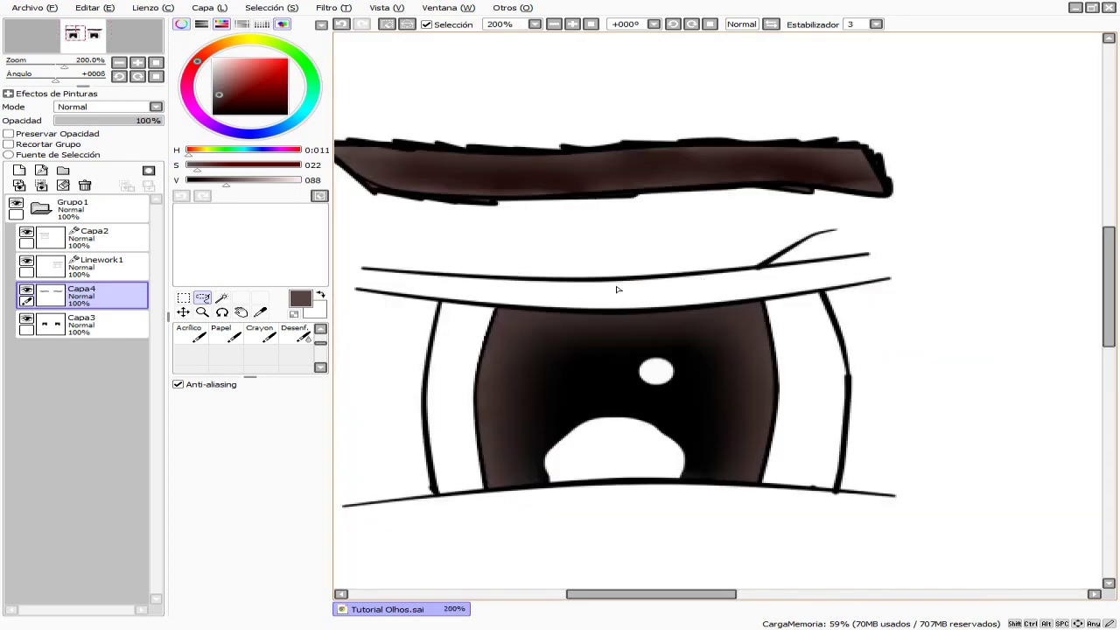
pyautogui.scroll(-4, 615, 288)
pyautogui.scroll(4, 838, 281)
pyautogui.scroll(-5, 624, 295)
pyautogui.scroll(2, 767, 341)
pyautogui.scroll(-2, 780, 300)
pyautogui.scroll(4, 712, 317)
pyautogui.scroll(-2, 712, 317)
pyautogui.scroll(2, 692, 303)
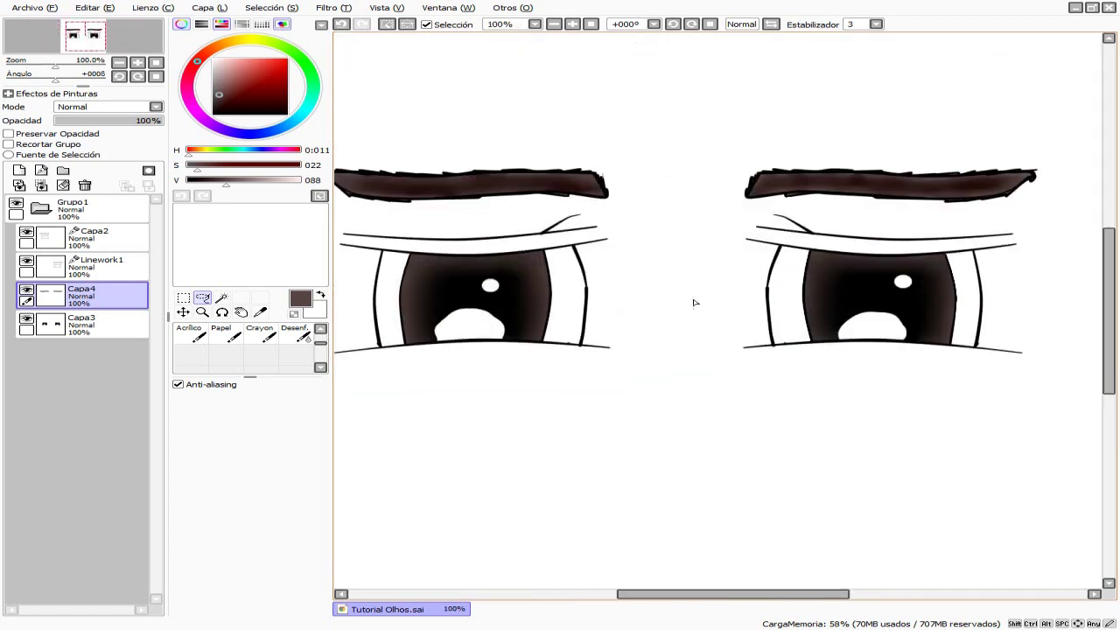
pyautogui.scroll(-1, 694, 305)
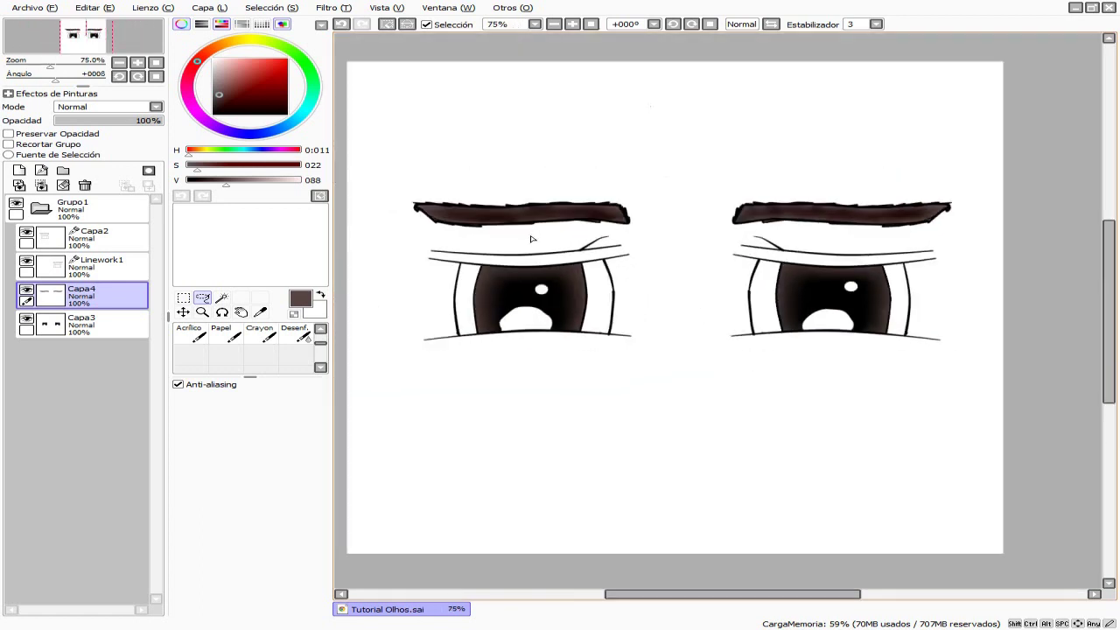